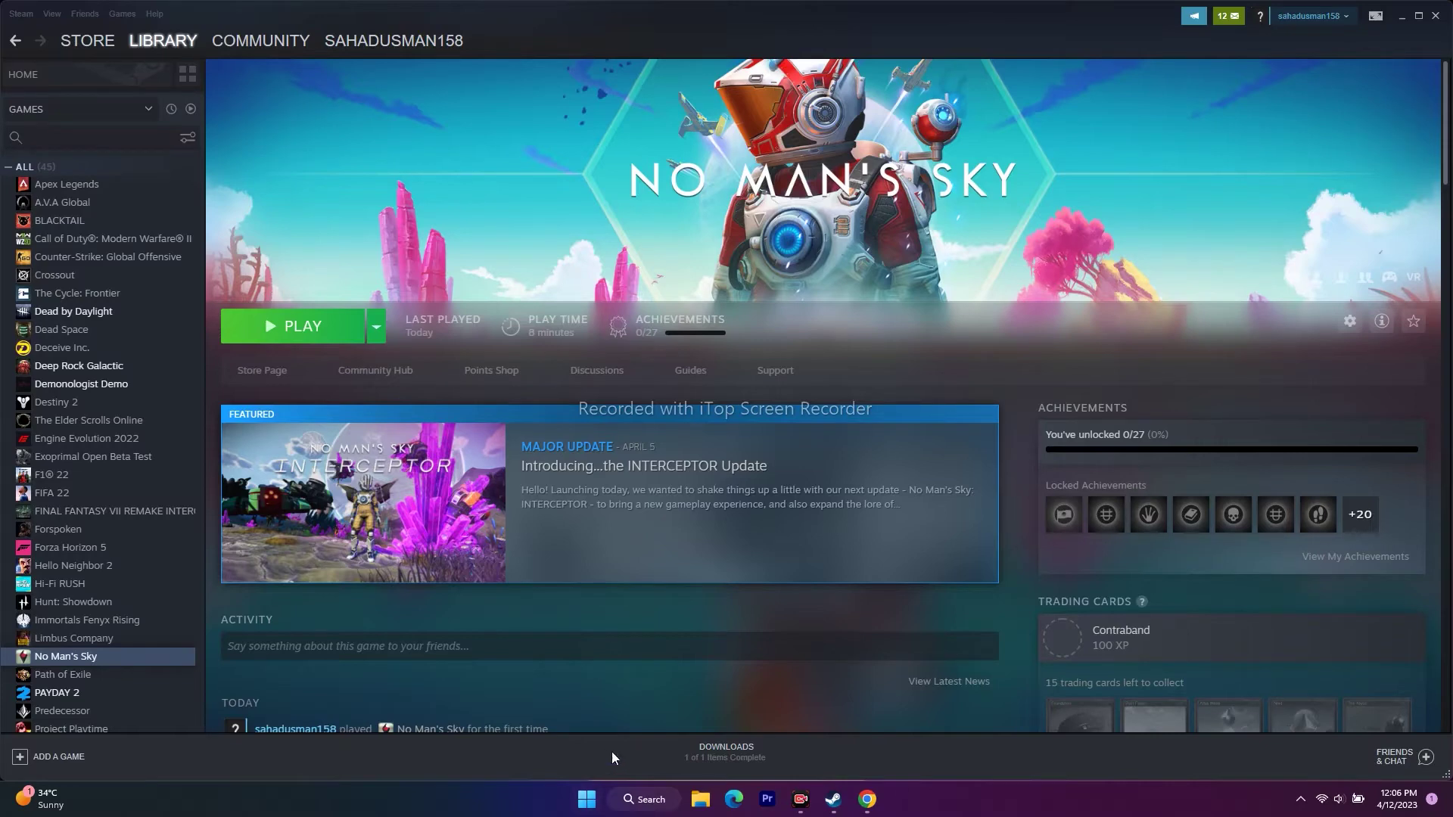
Step: Display the computer's power options and dismiss them without choosing any
click(587, 799)
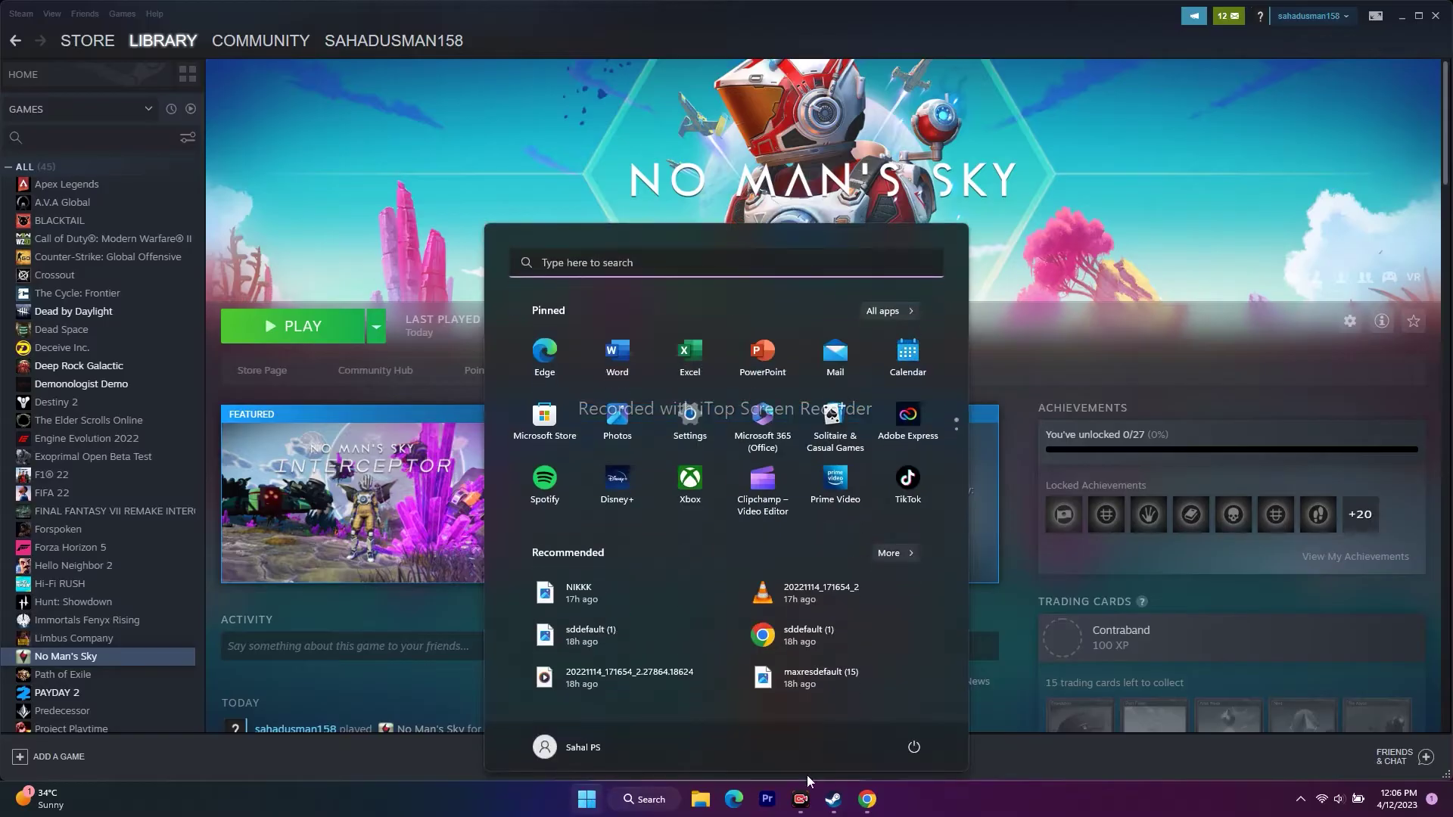
click(913, 748)
click(1019, 800)
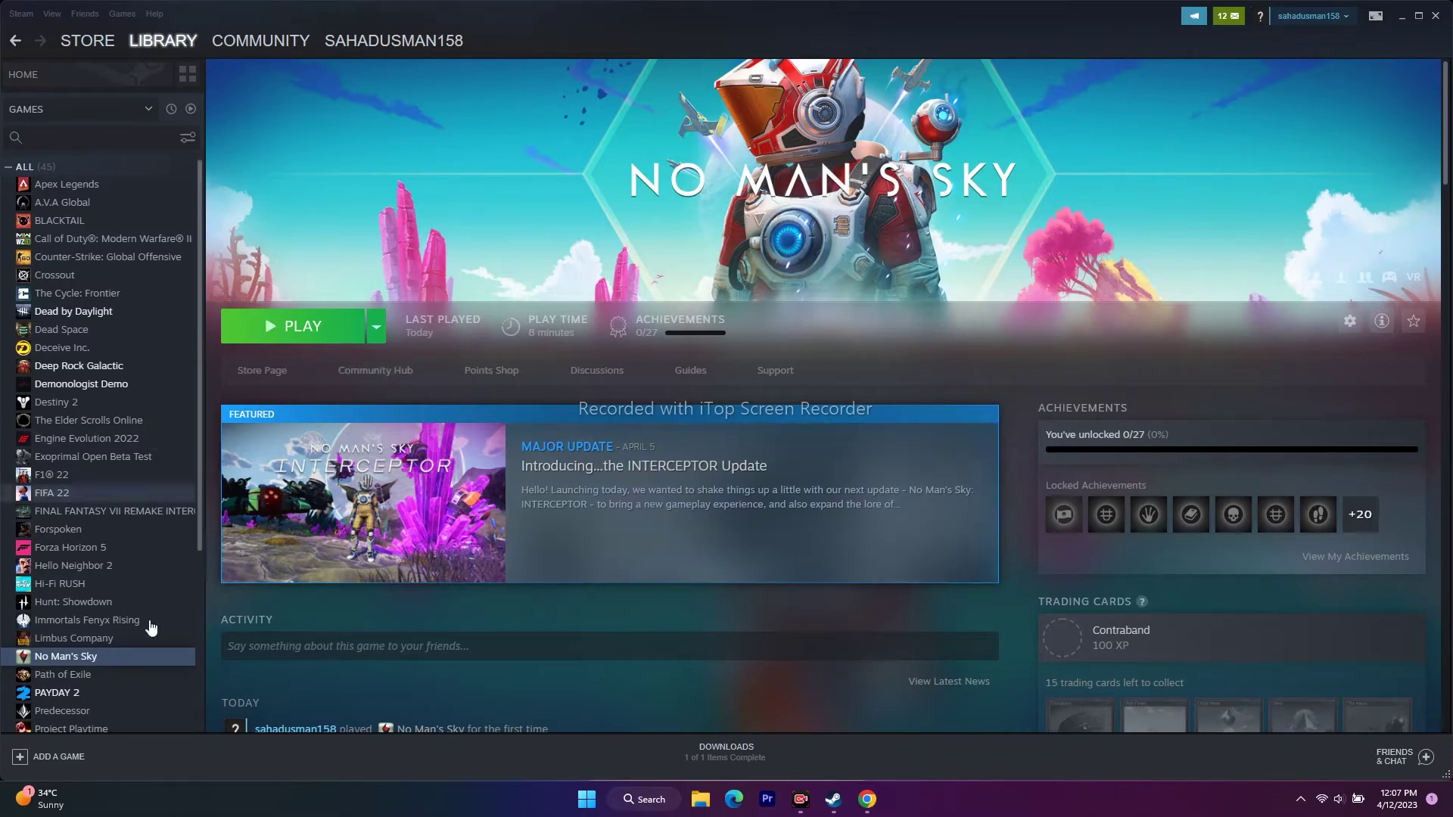
Step: Verify the integrity of the No Man's Sky game files in Steam and close the game's properties
right_click(64, 661)
click(79, 651)
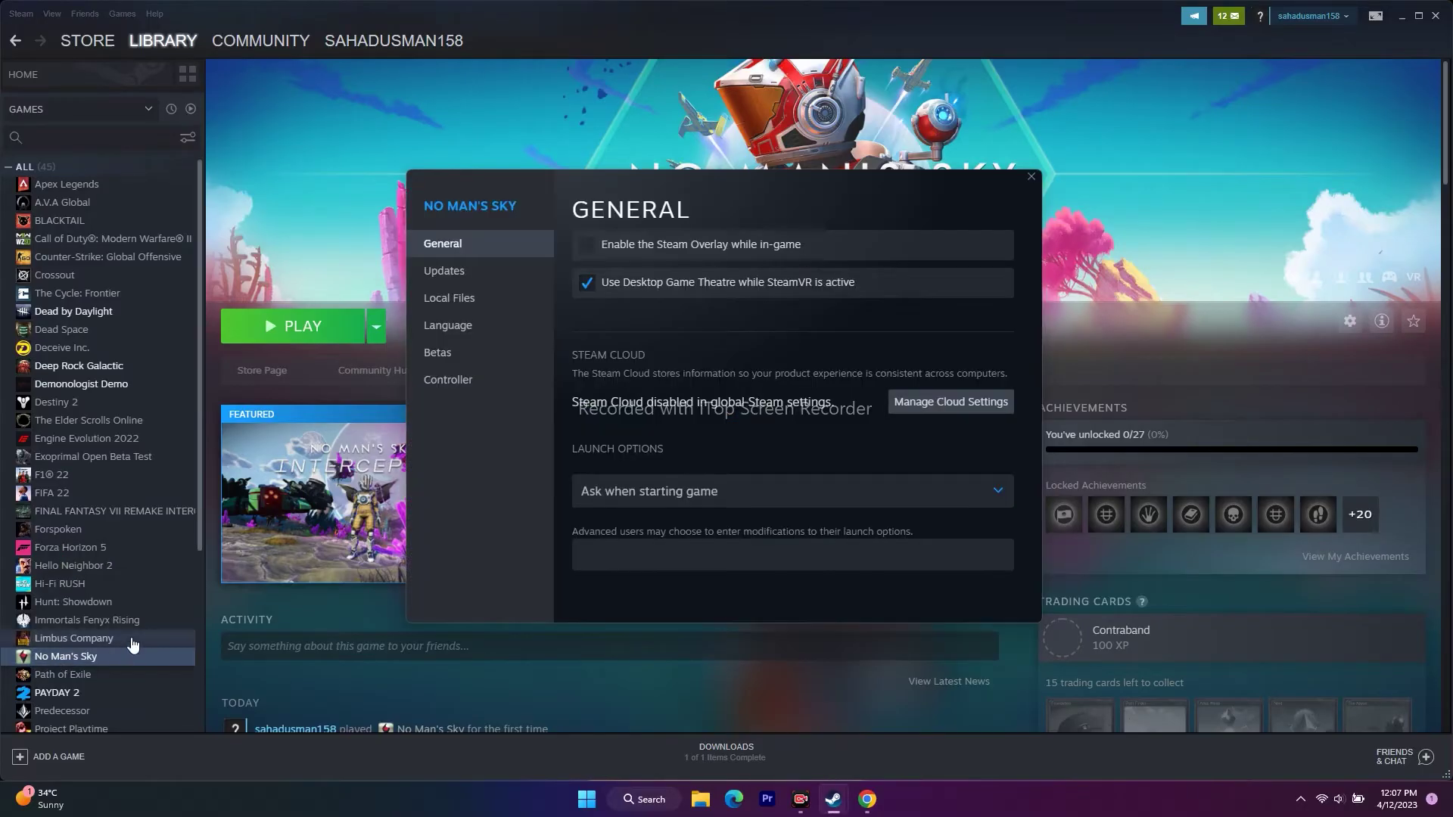
click(455, 299)
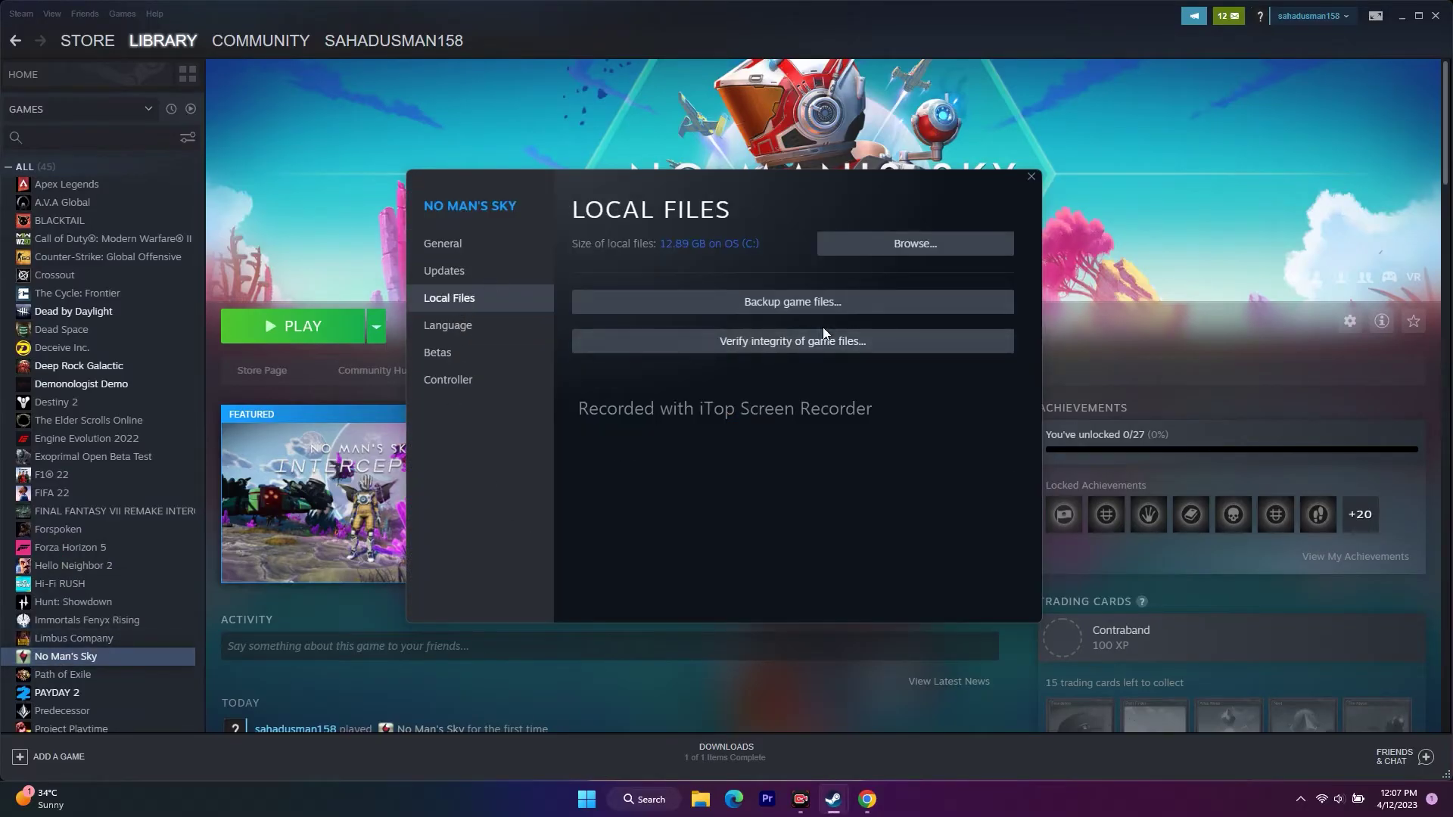
click(802, 346)
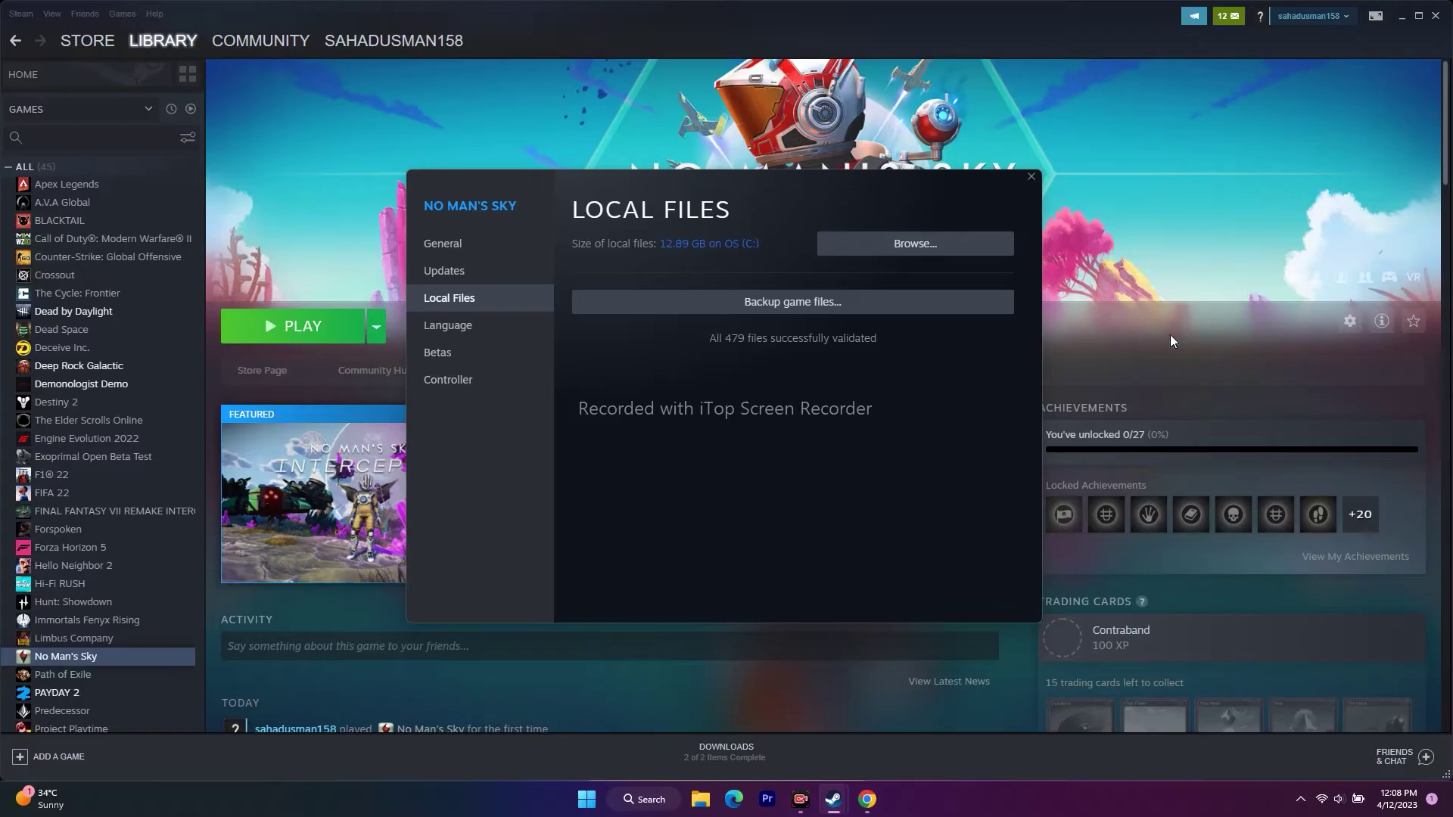
click(1031, 177)
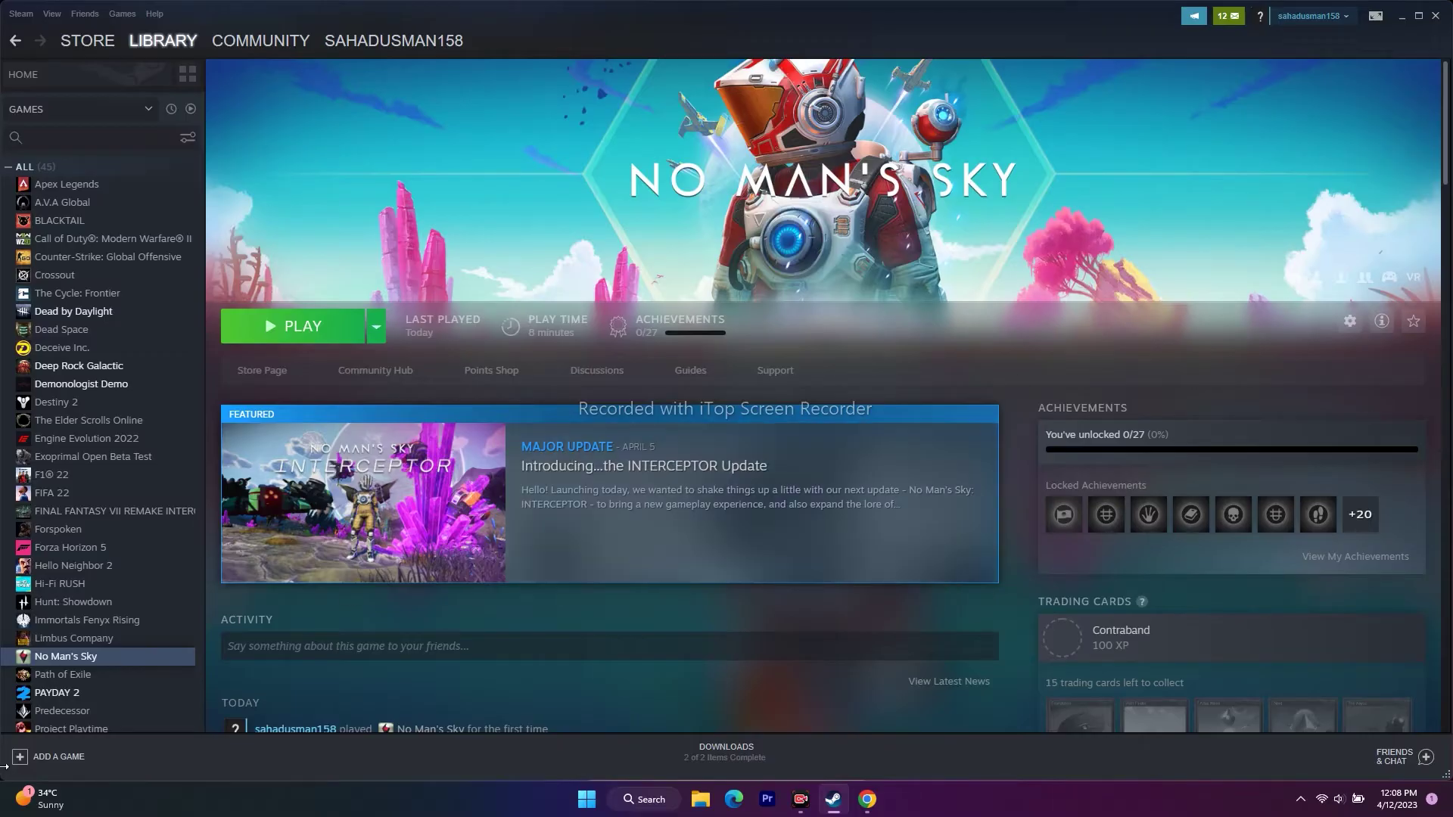
Step: Open the No Man's Sky installation folder from the game's local files properties
right_click(94, 659)
click(147, 642)
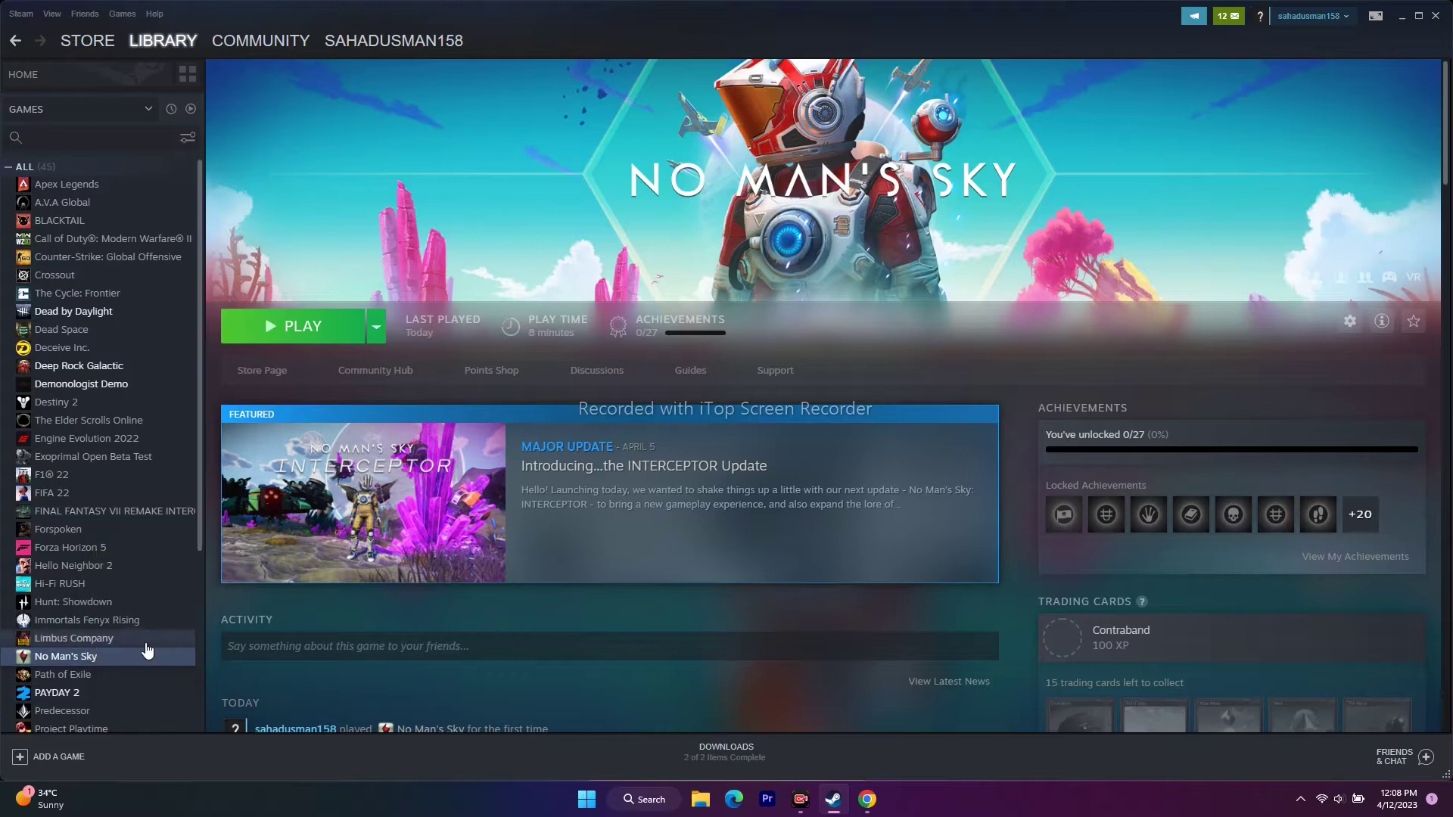
click(439, 299)
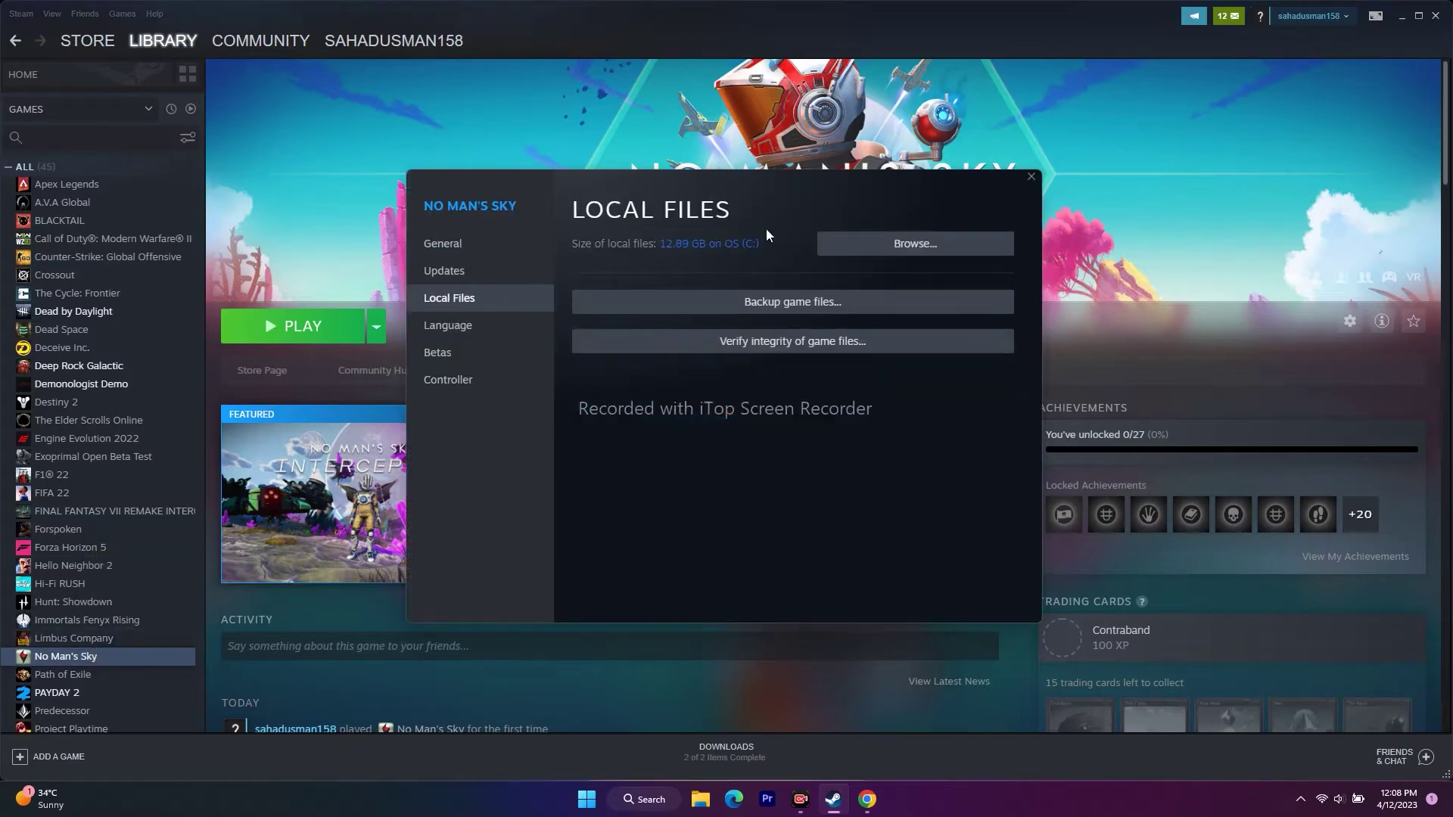
click(924, 248)
click(1276, 311)
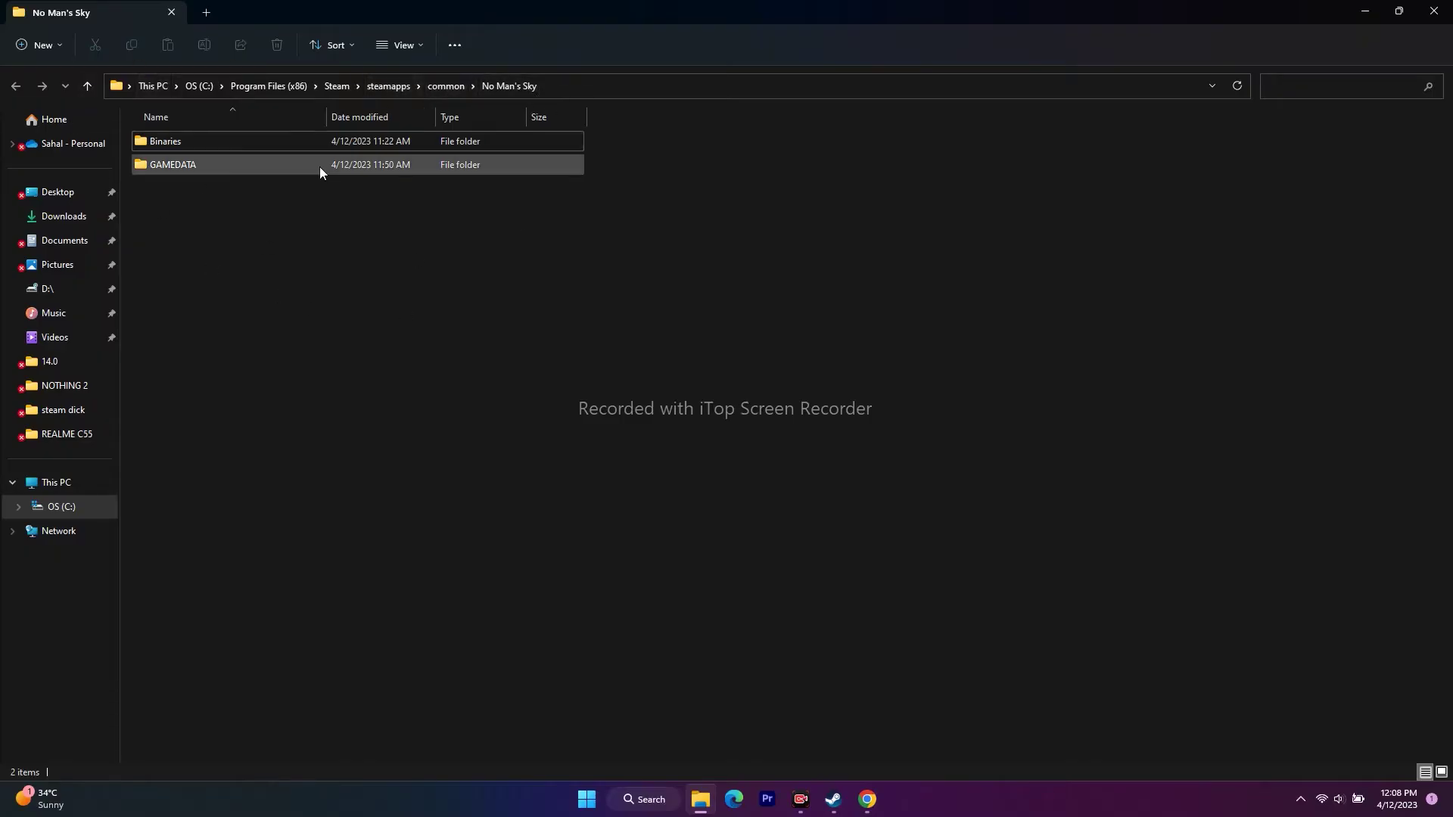
Step: Examine the contents of the Binaries folder and of the INPUT, PCBANKS and SHADERCACHE folders inside GAMEDATA
double_click(168, 142)
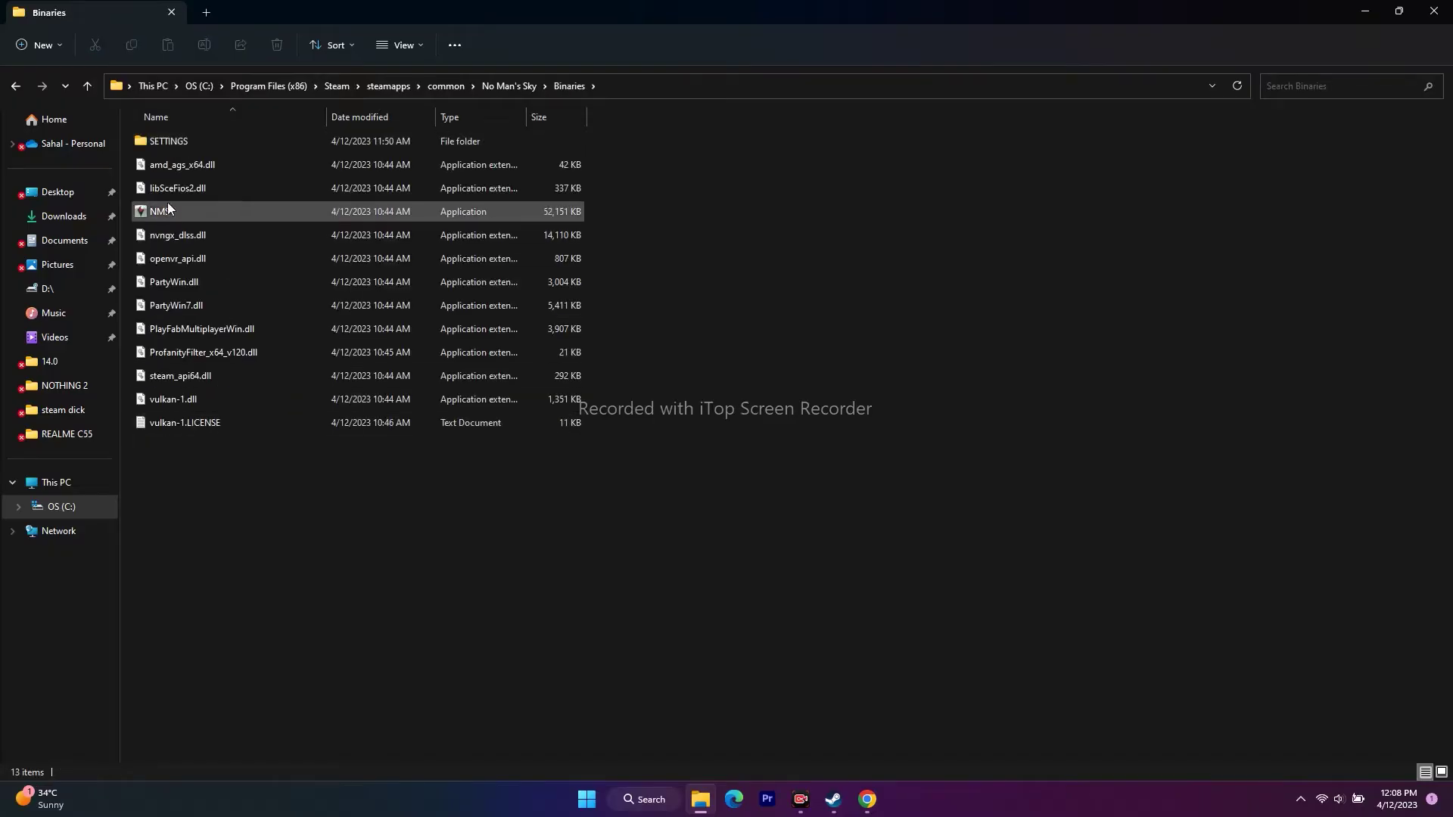
click(15, 86)
double_click(184, 166)
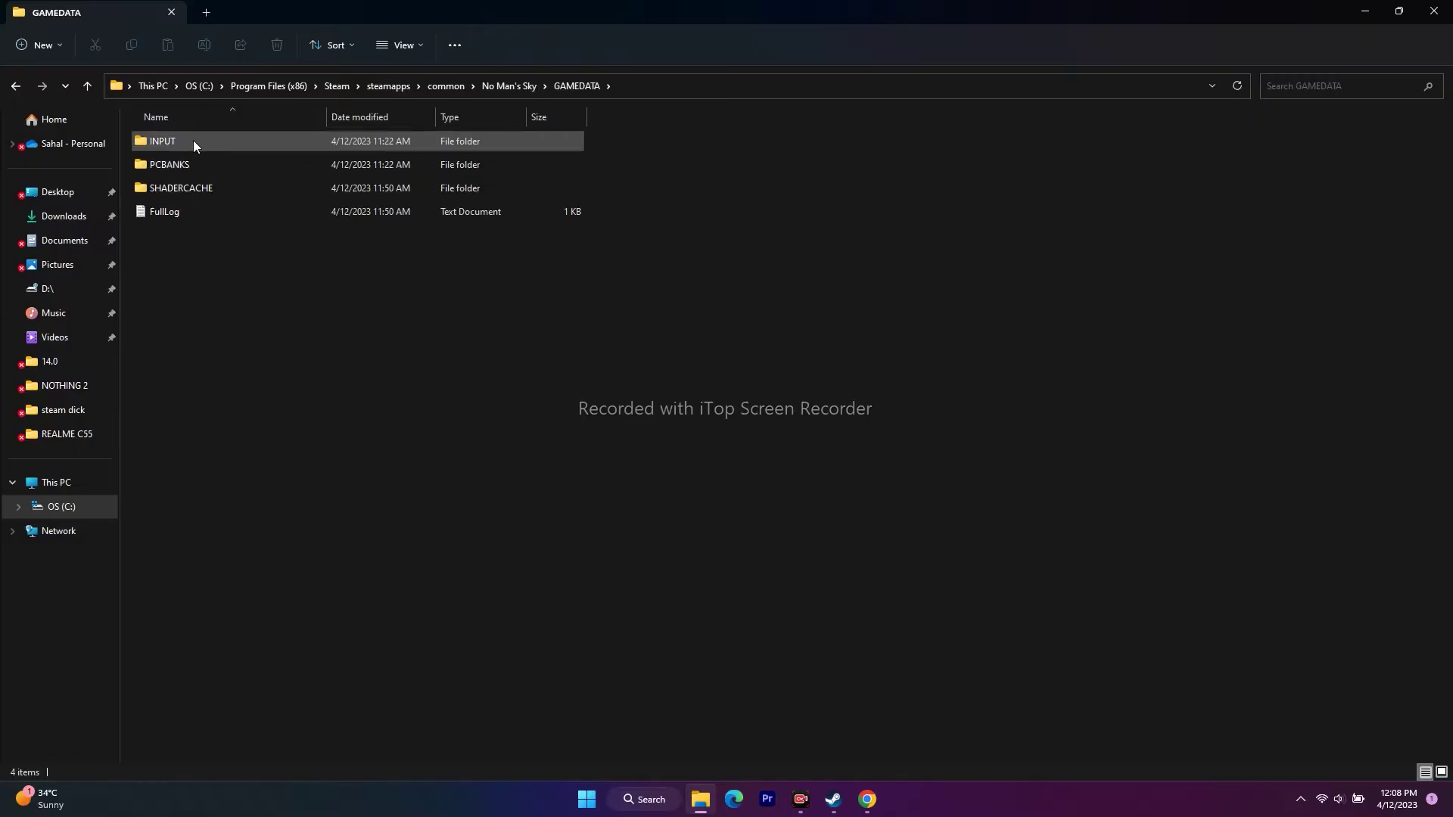
double_click(193, 141)
click(15, 85)
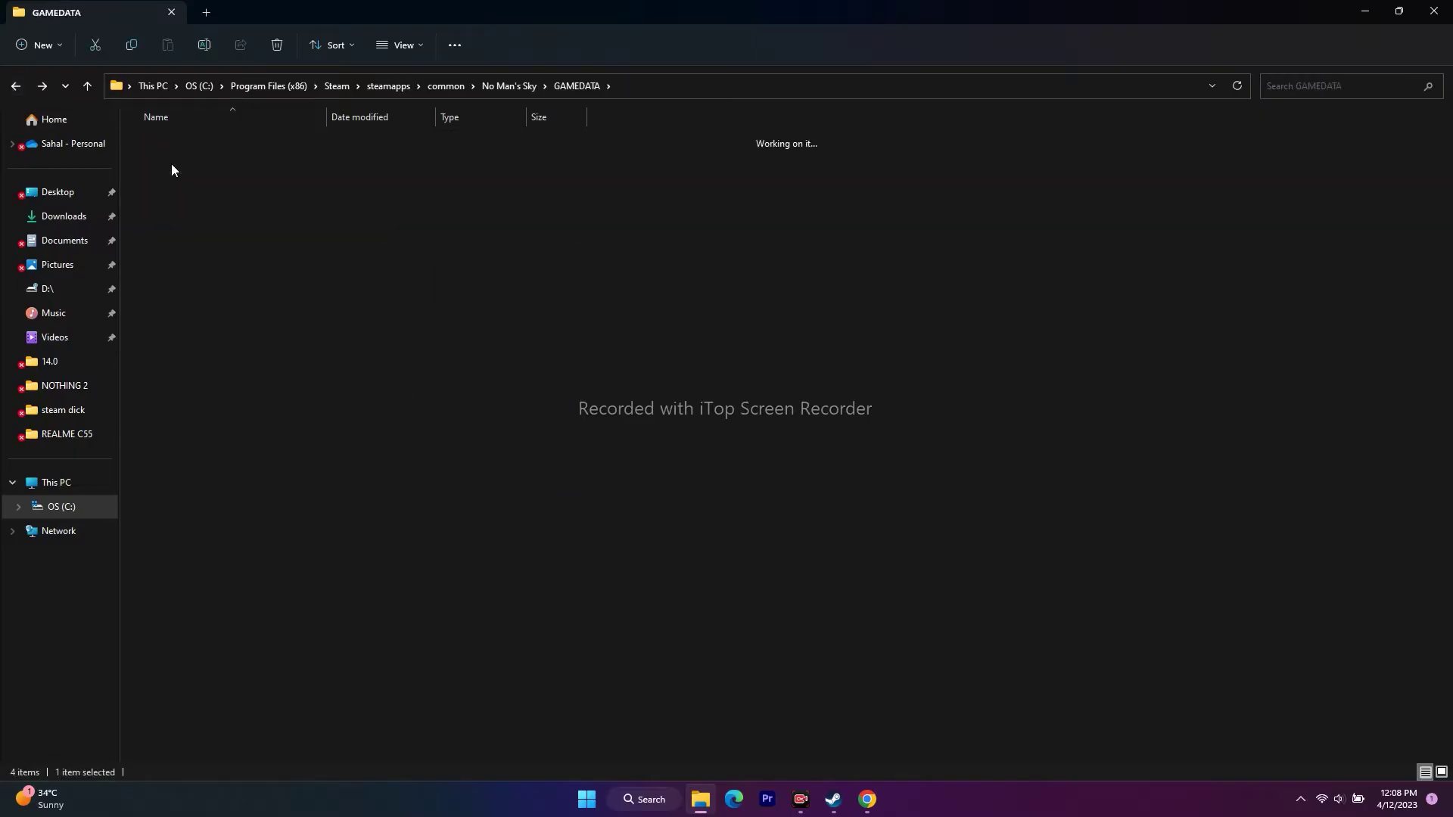
double_click(171, 164)
scroll(153, 210, down, 15)
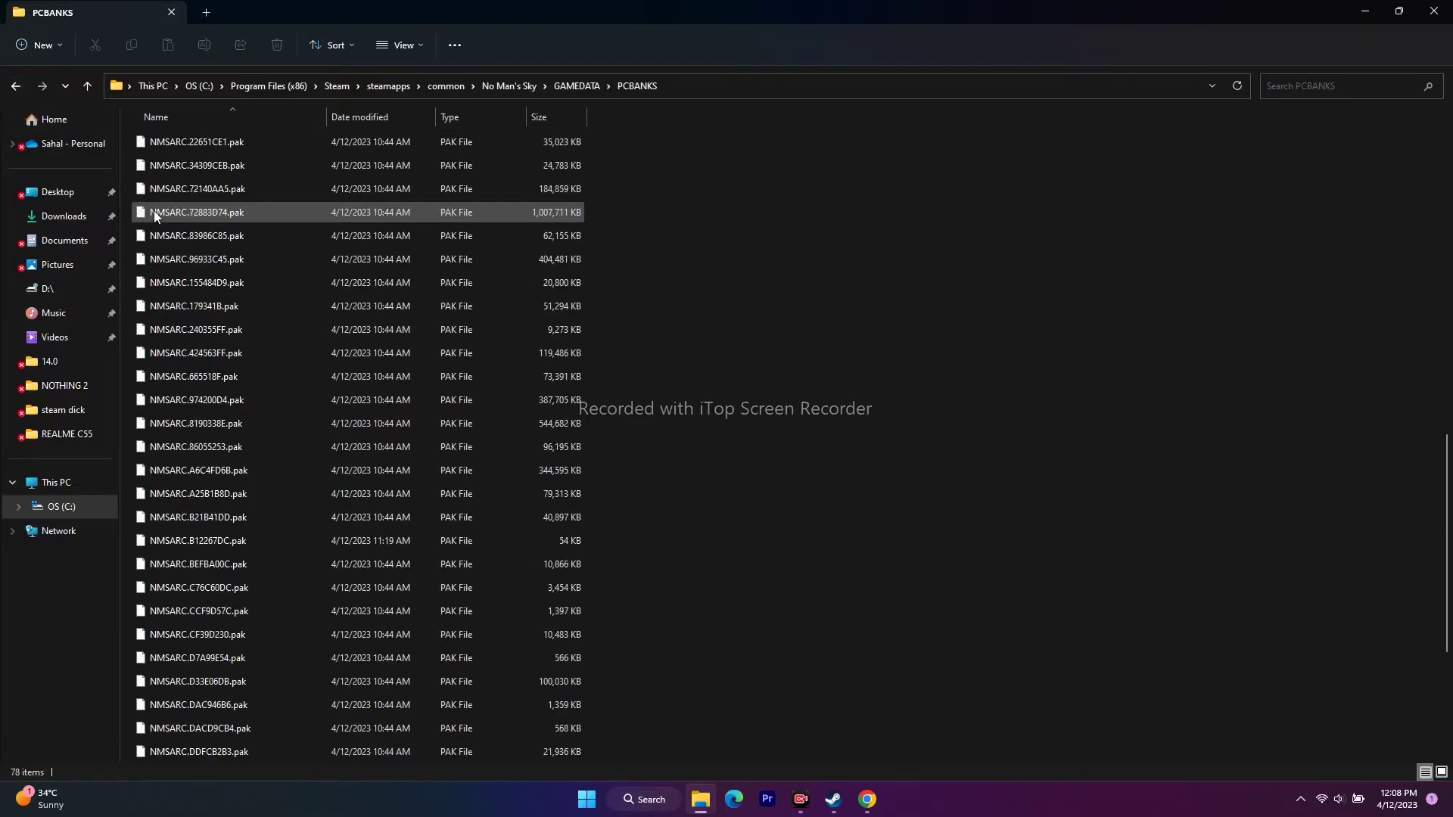
click(15, 86)
double_click(183, 187)
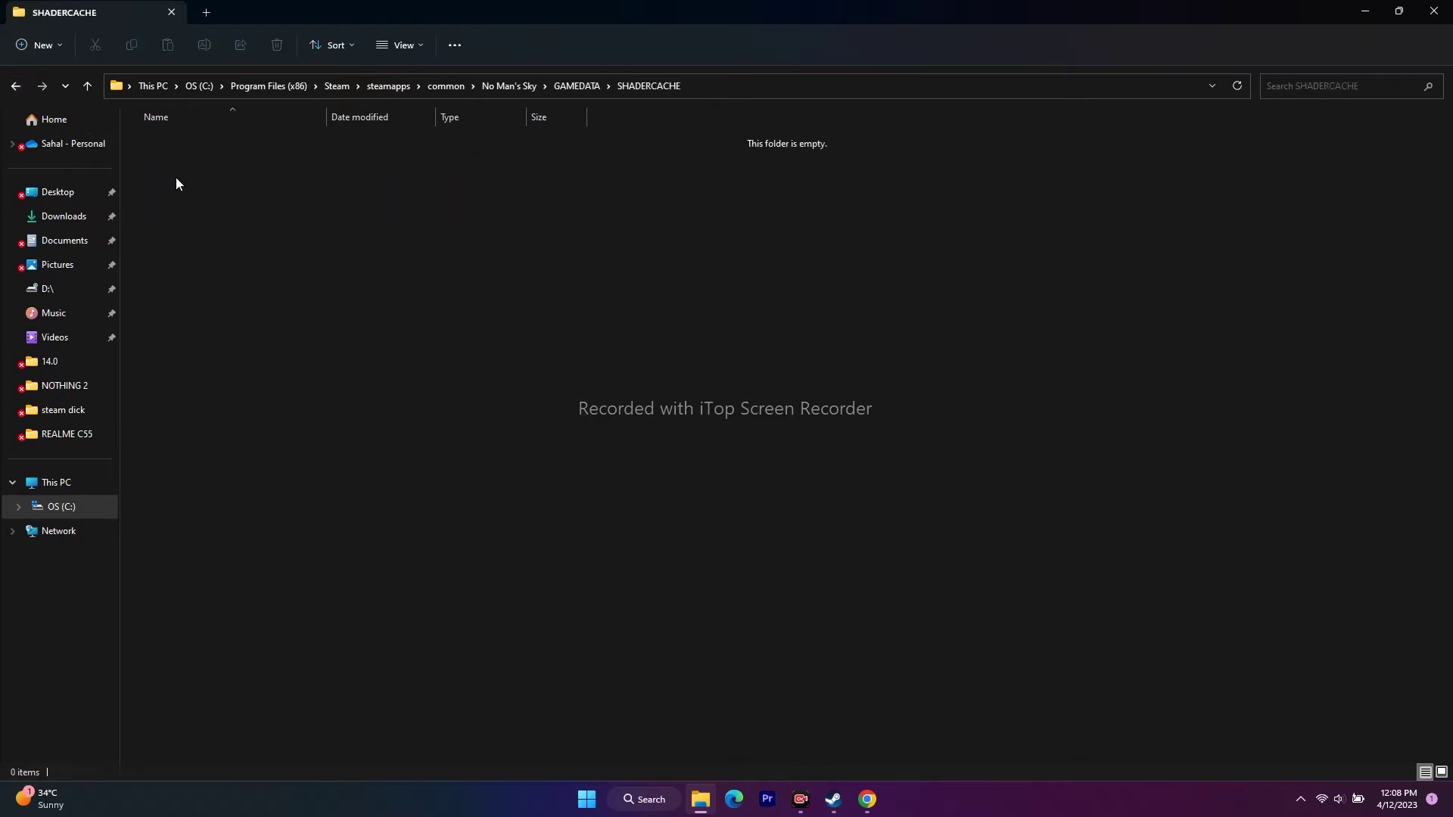
click(15, 86)
click(16, 85)
Step: Locate the NMS application in the Binaries folder, then close the folder and game properties and minimise Steam
double_click(209, 143)
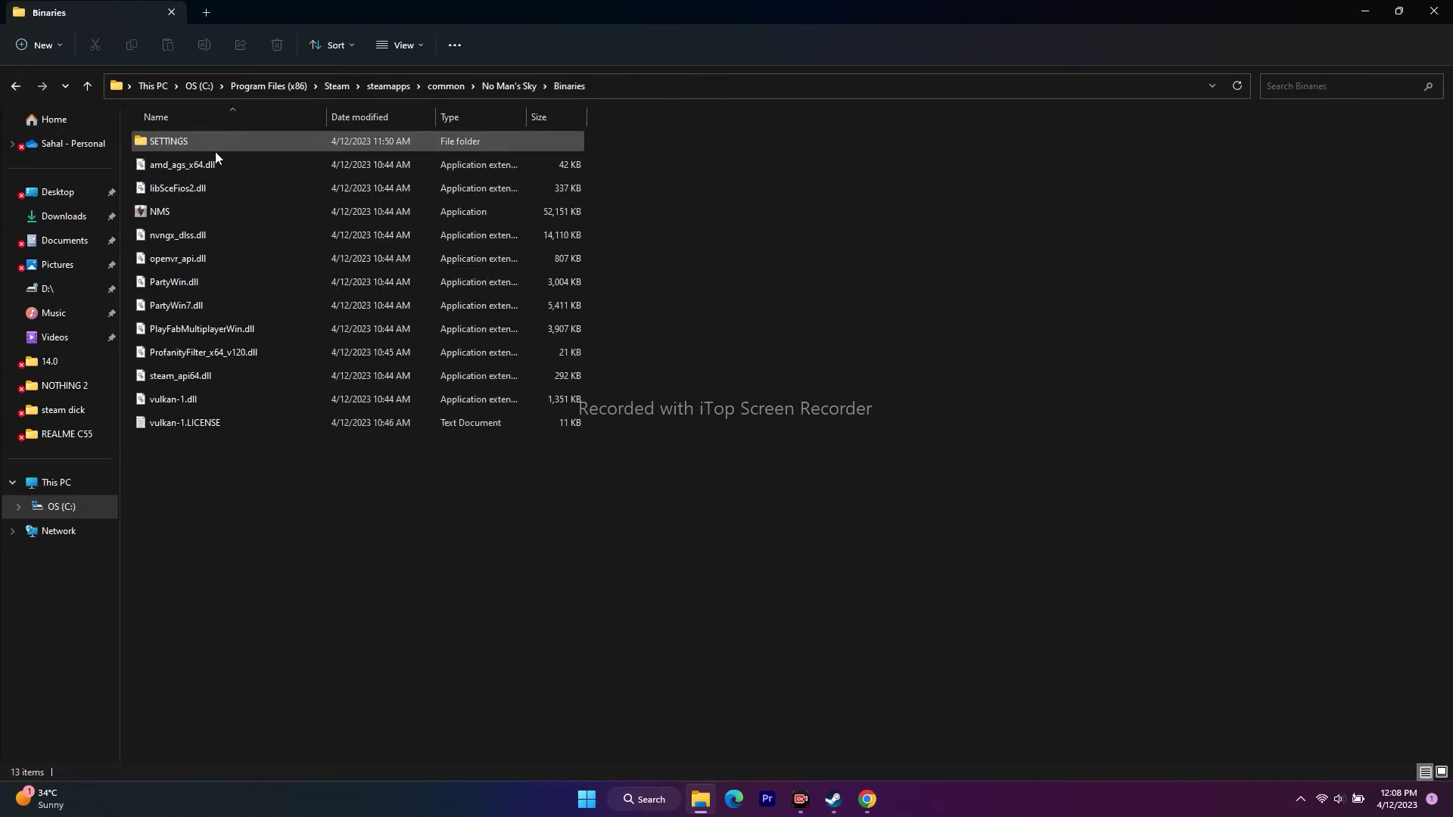
click(188, 219)
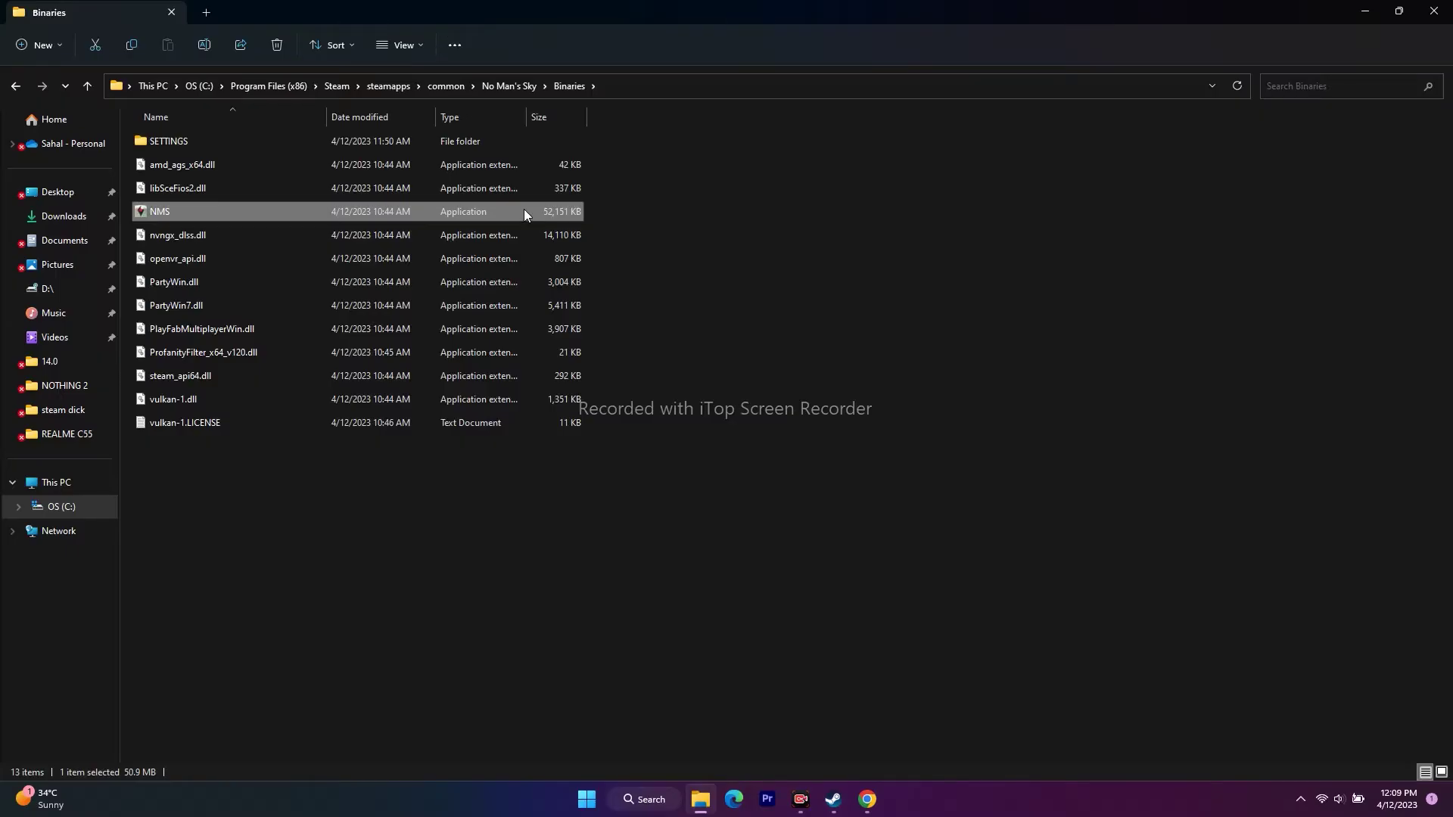
click(1434, 11)
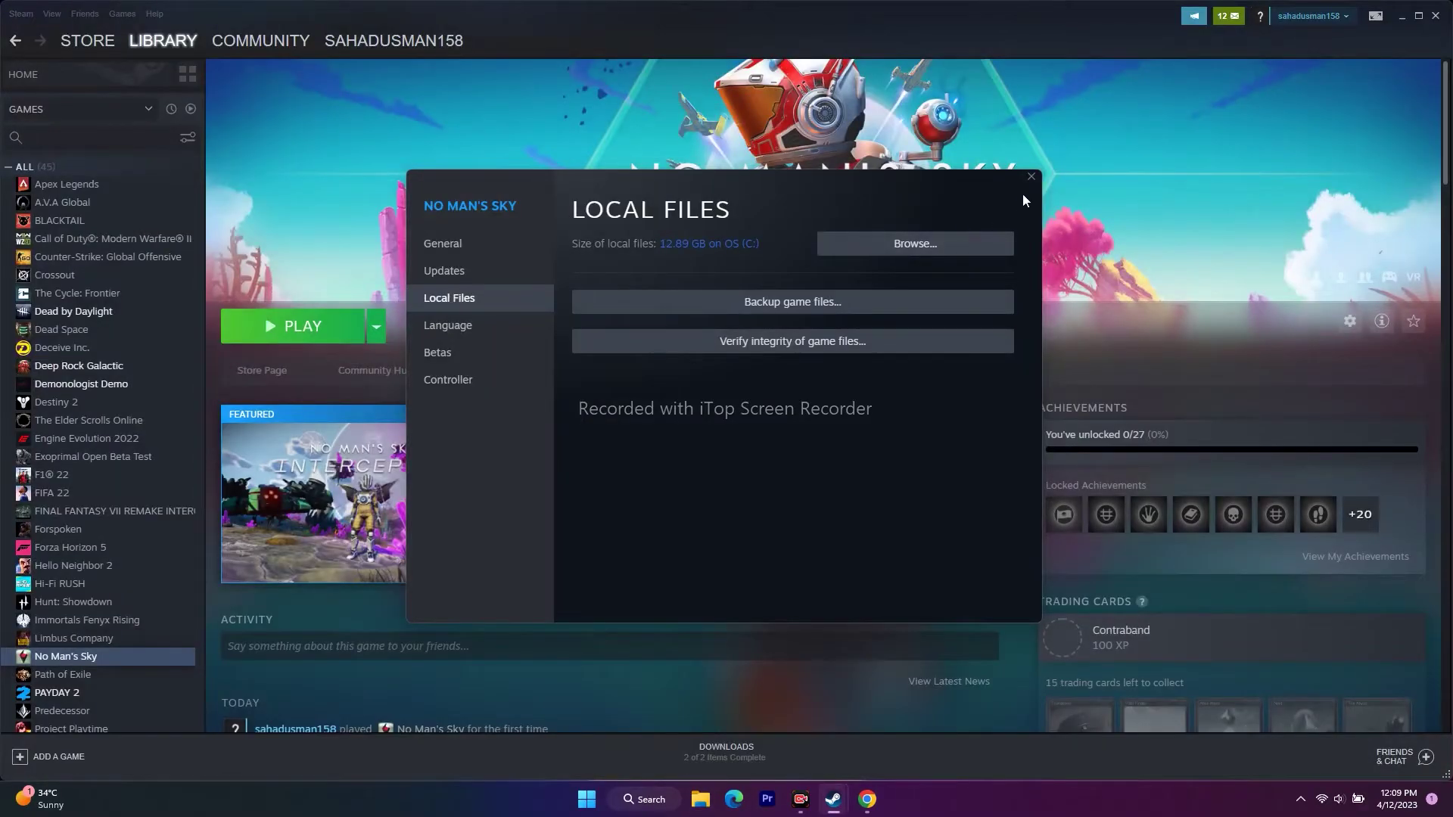
click(1031, 176)
click(1400, 18)
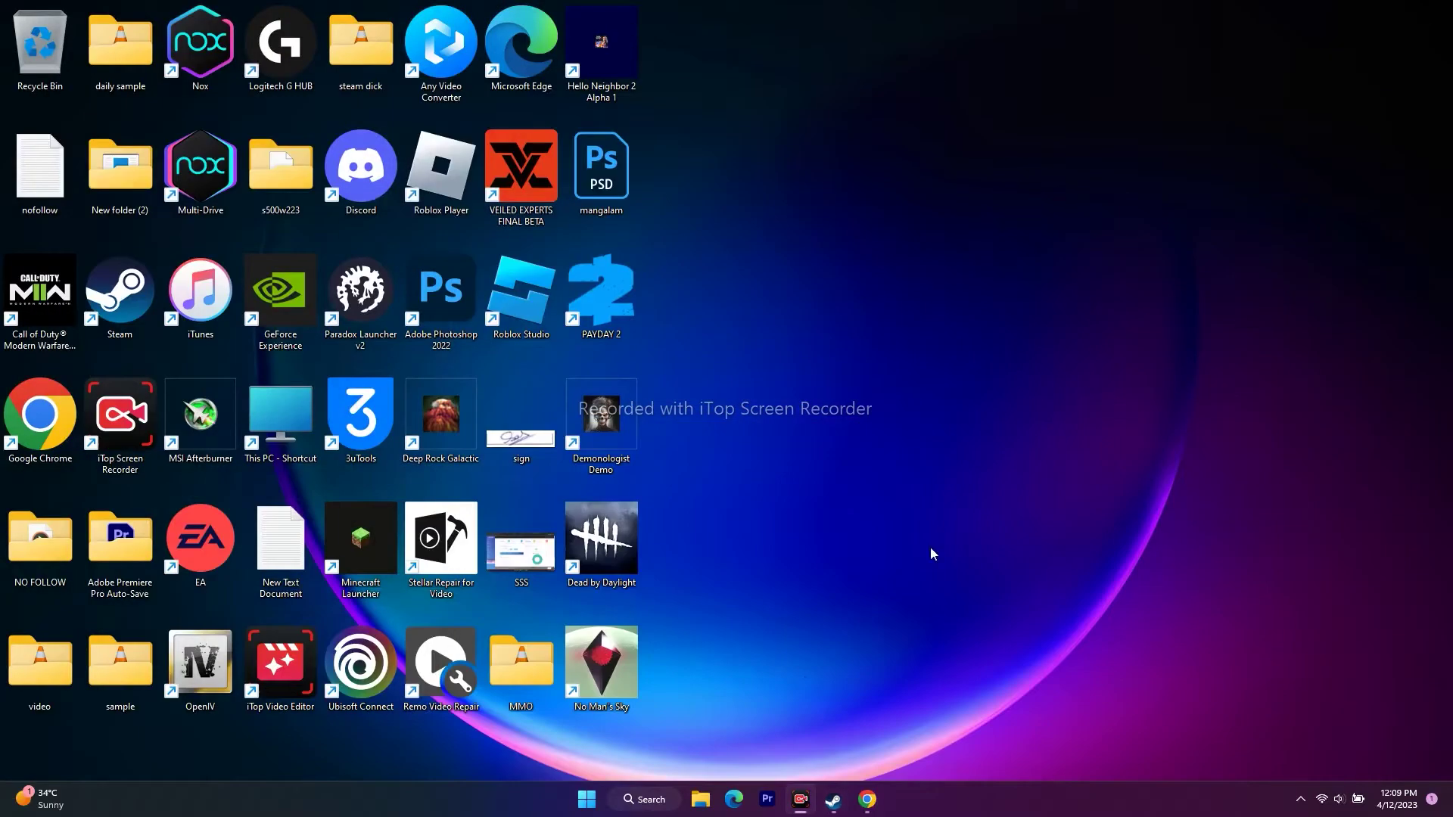
Step: In File Explorer, browse through the C: drive to Program Files (x86)\Steam\steamapps\common\No Man's Sky
click(702, 799)
click(56, 483)
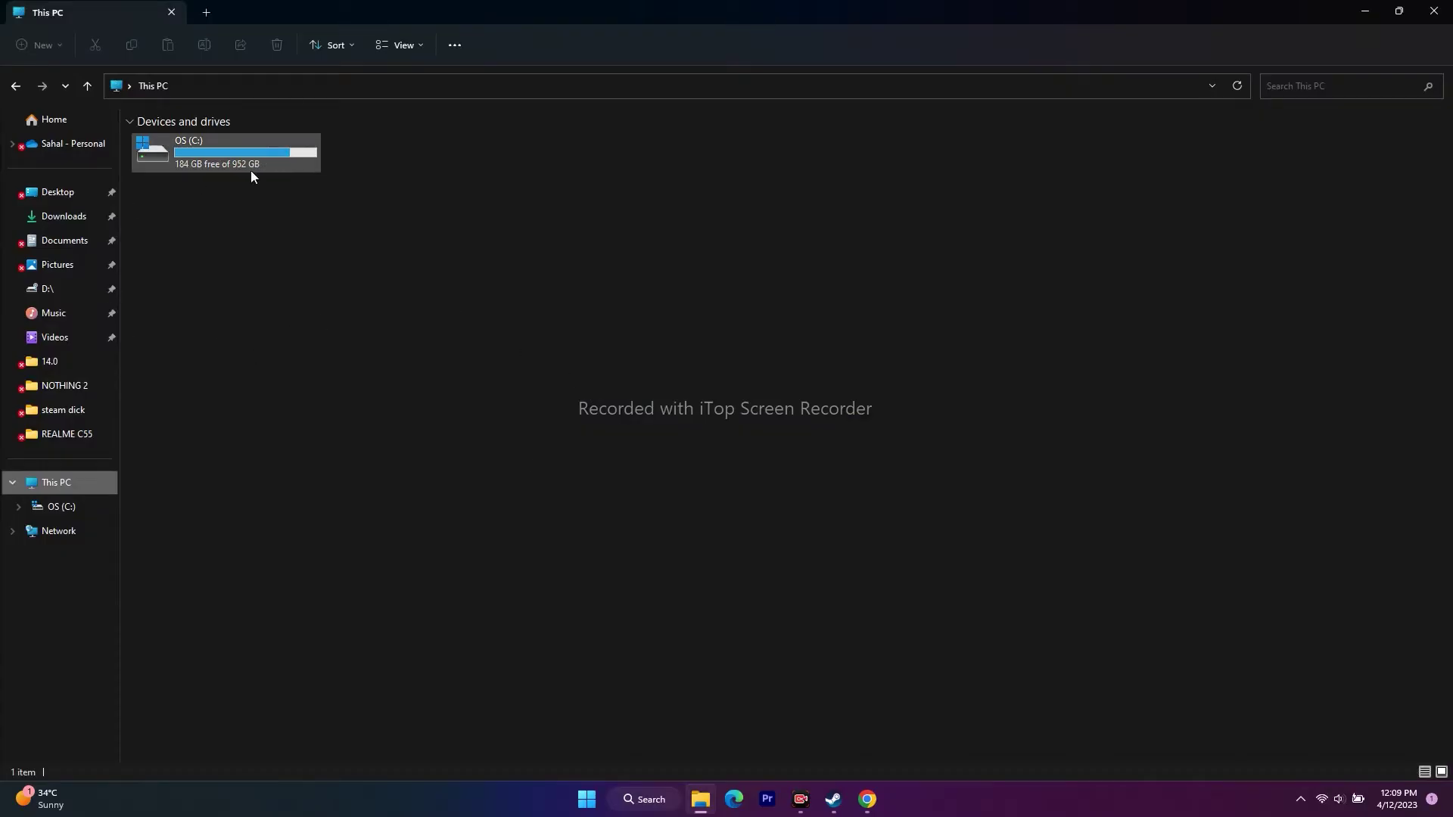
double_click(225, 146)
scroll(292, 340, down, 2)
double_click(224, 400)
scroll(242, 306, down, 5)
scroll(242, 306, down, 7)
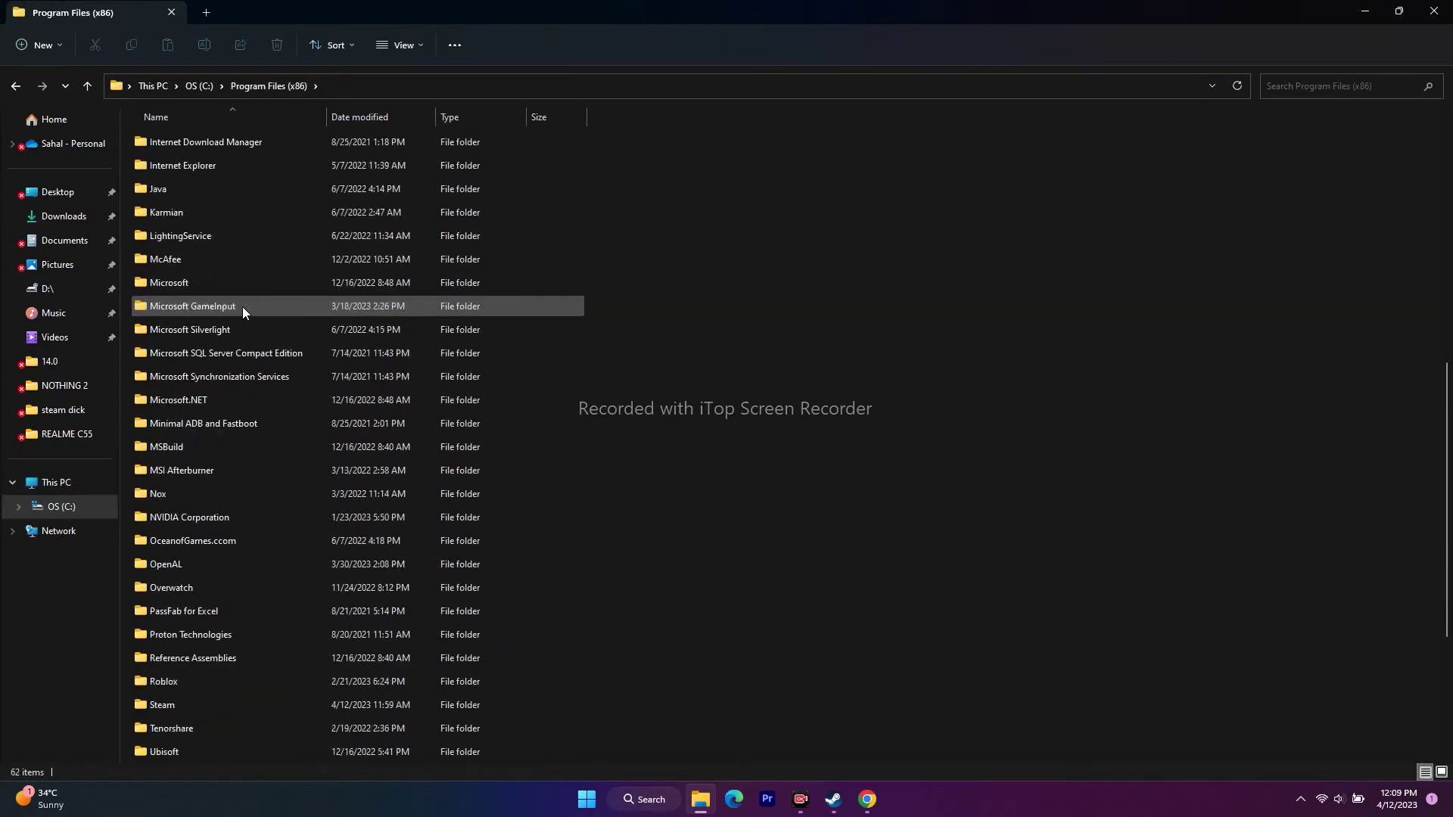
double_click(190, 443)
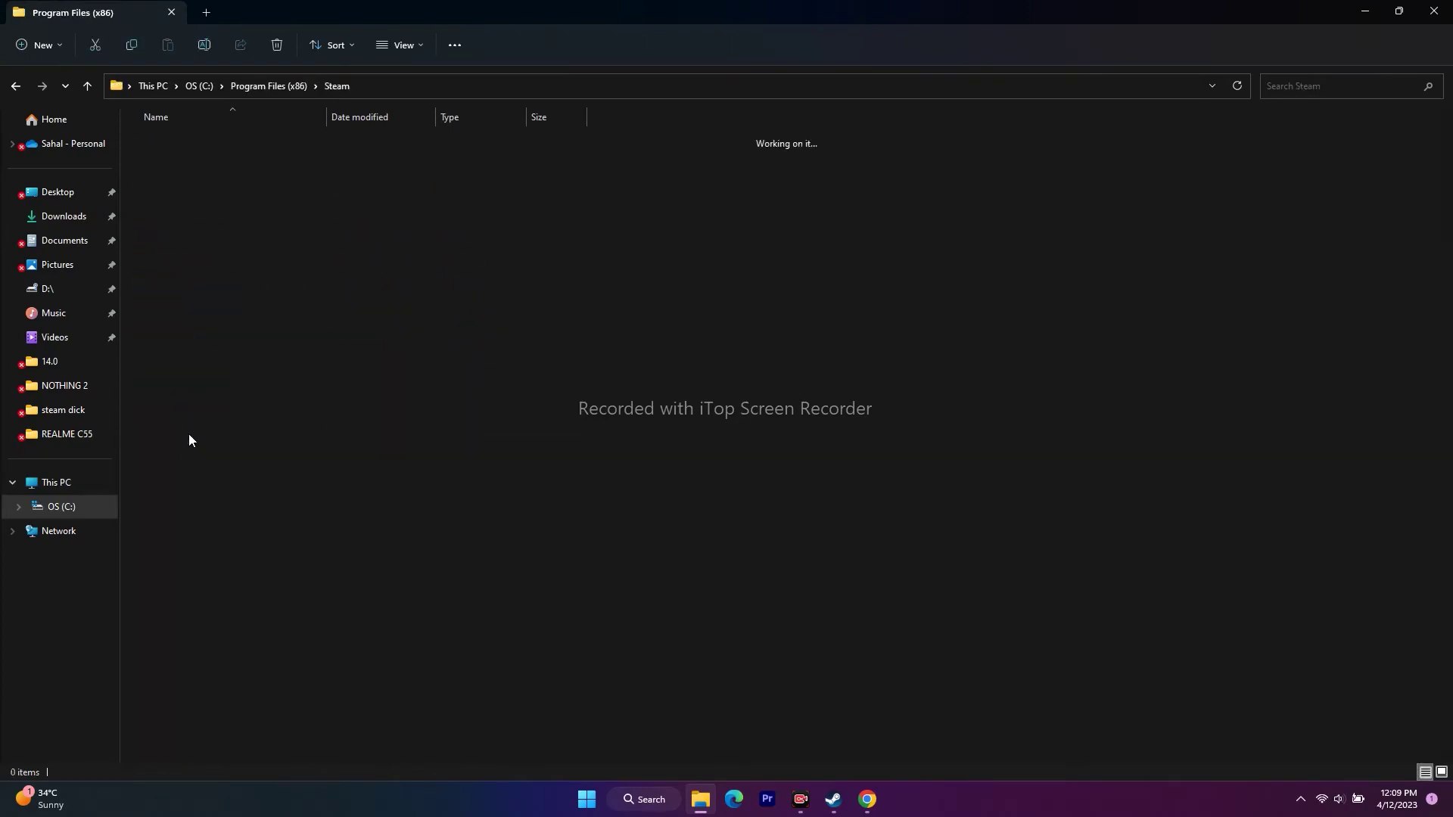
double_click(203, 408)
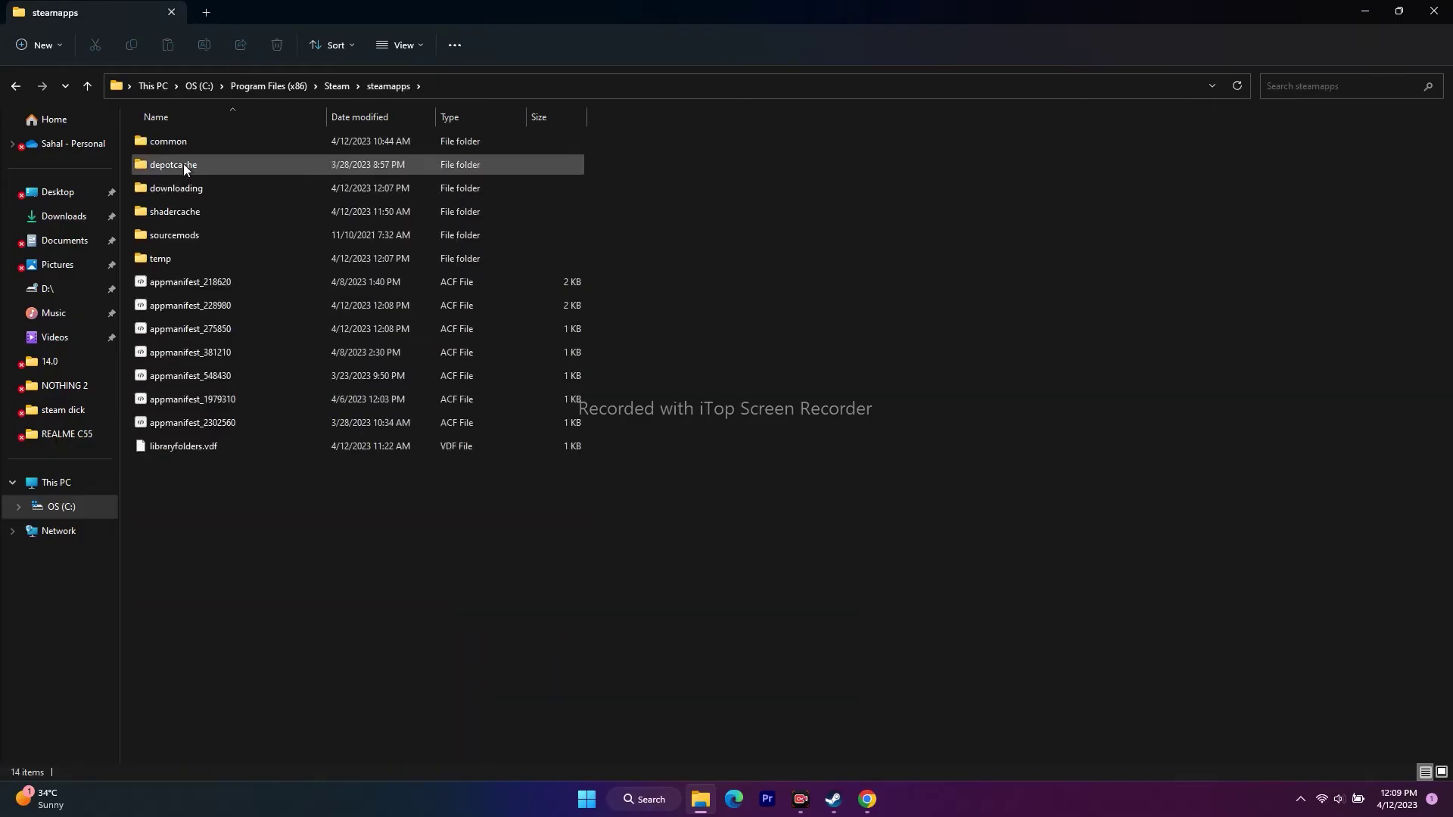
double_click(186, 144)
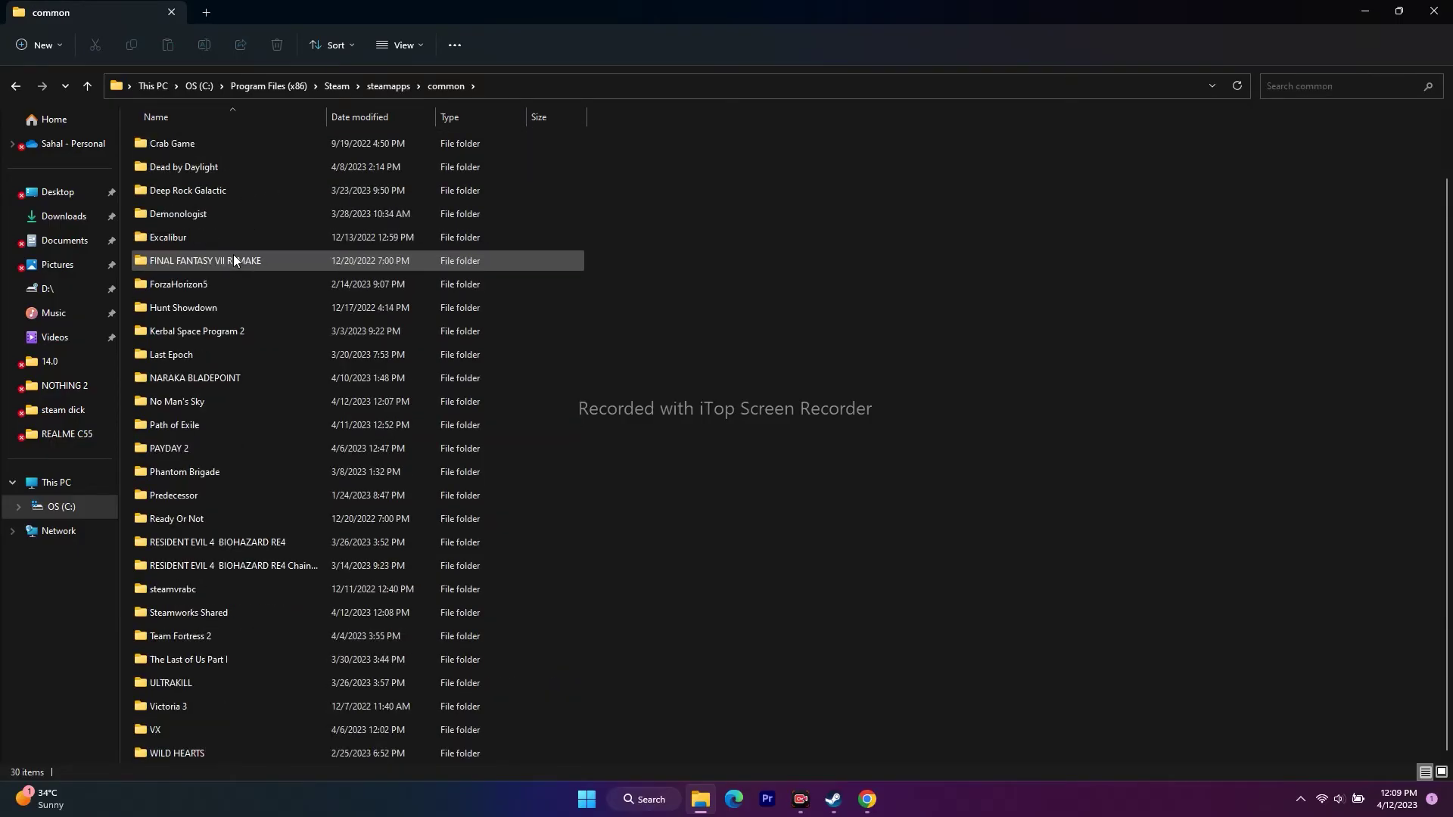
double_click(168, 401)
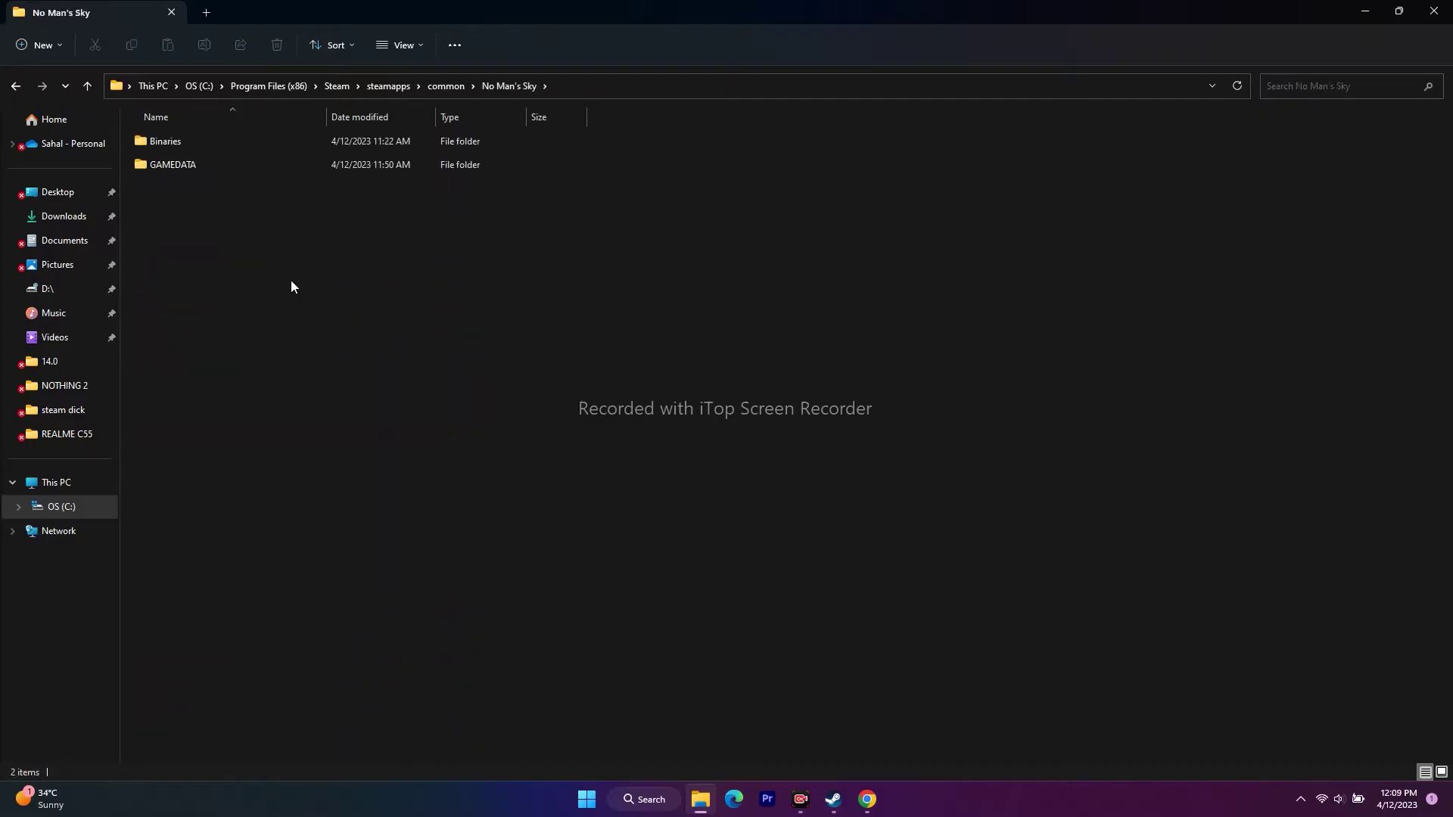
Step: Find and select the NMS application inside Binaries, then close File Explorer
double_click(176, 143)
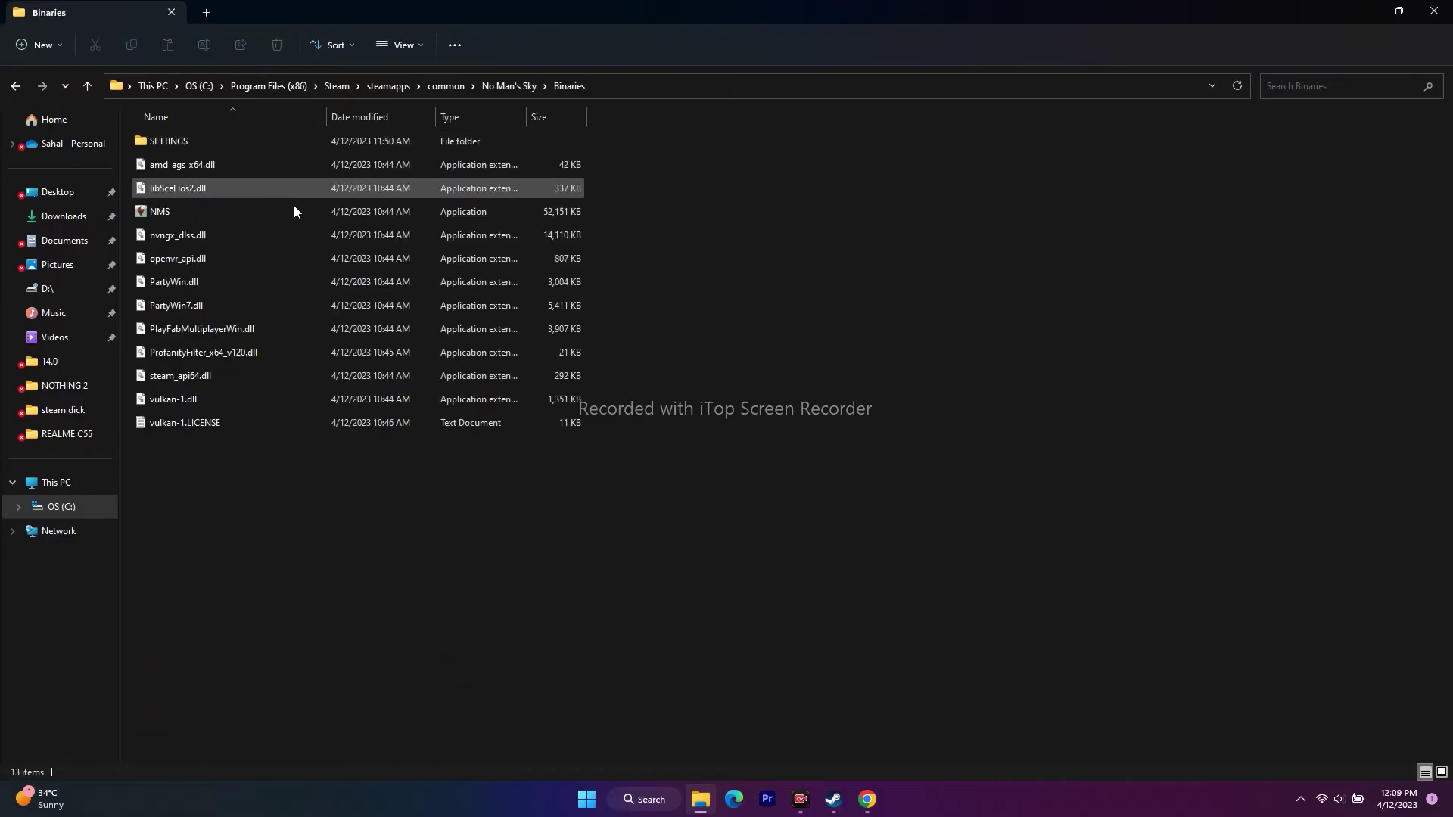
click(218, 211)
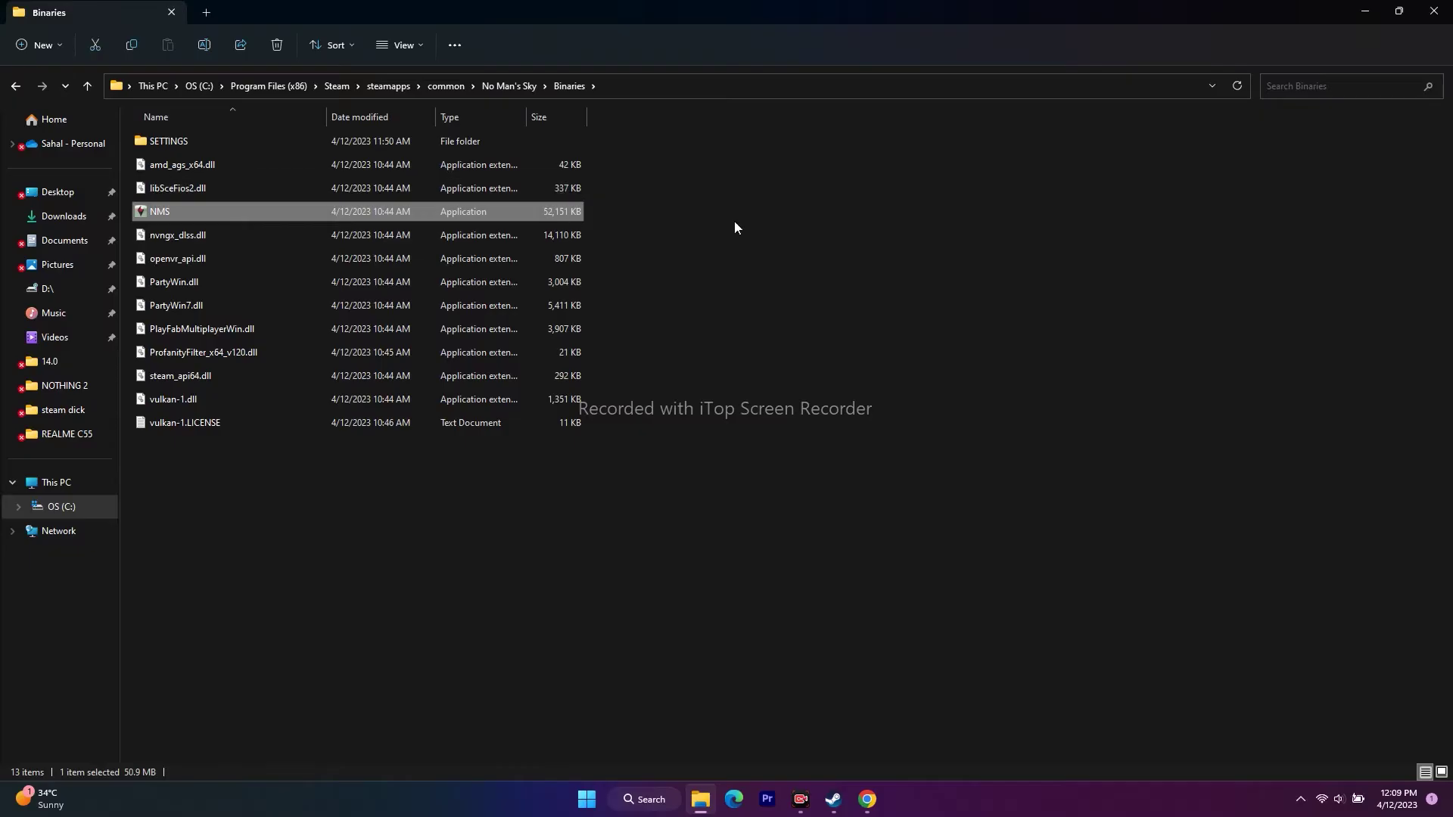
click(1434, 11)
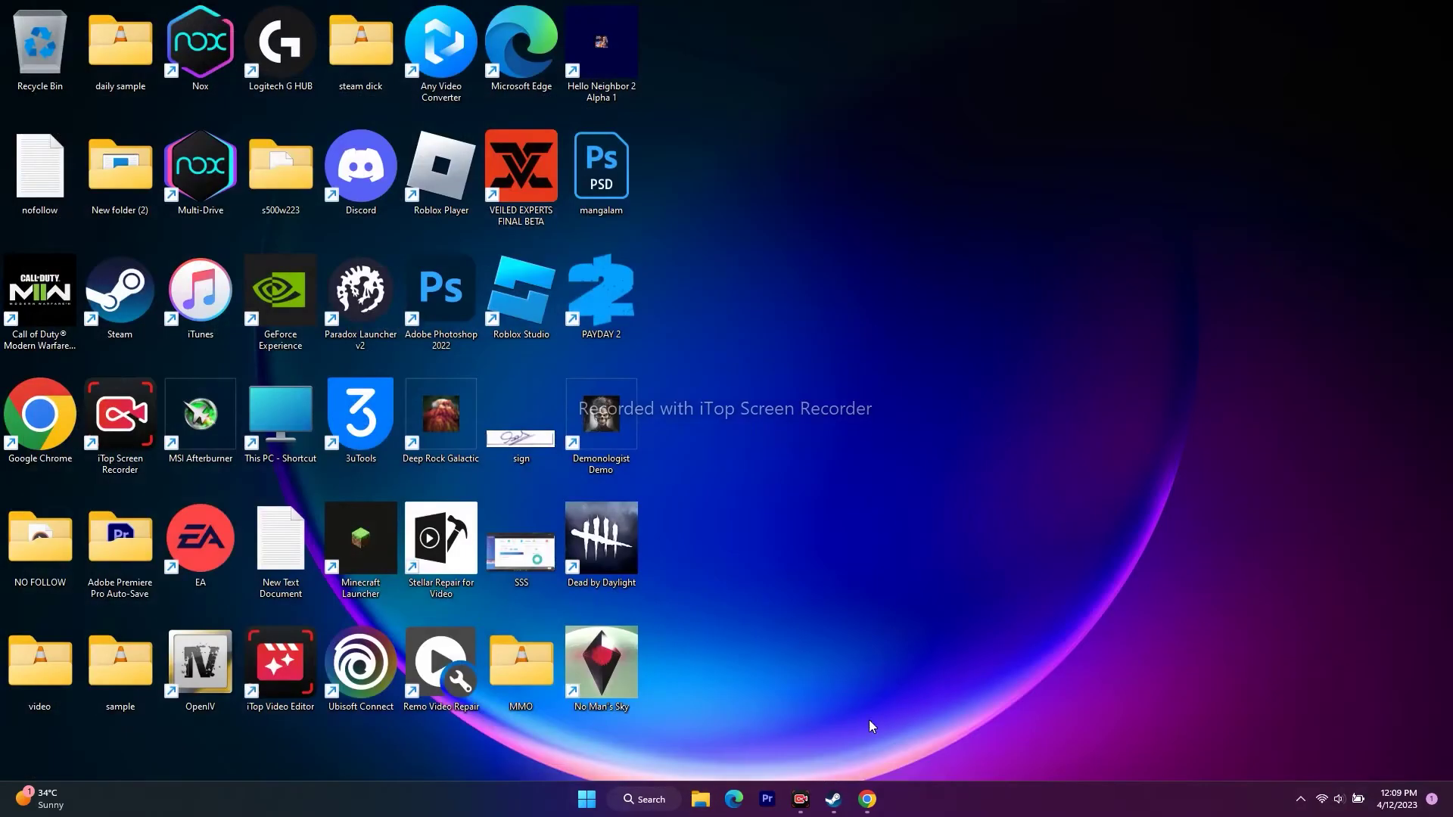
Step: Switch back to Steam and browse the local files of No Man's Sky from its properties
click(833, 799)
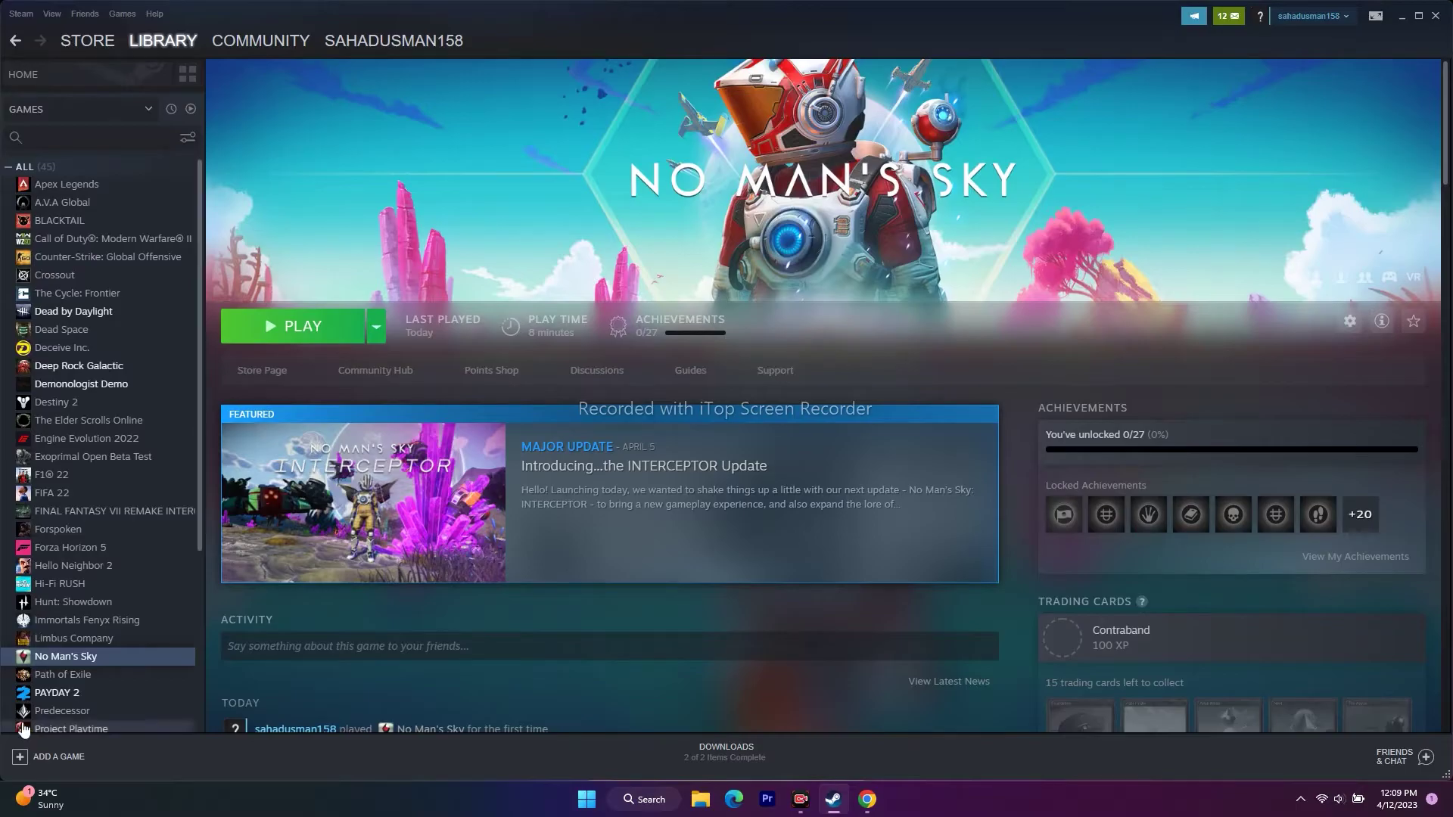
right_click(87, 657)
click(116, 650)
click(462, 300)
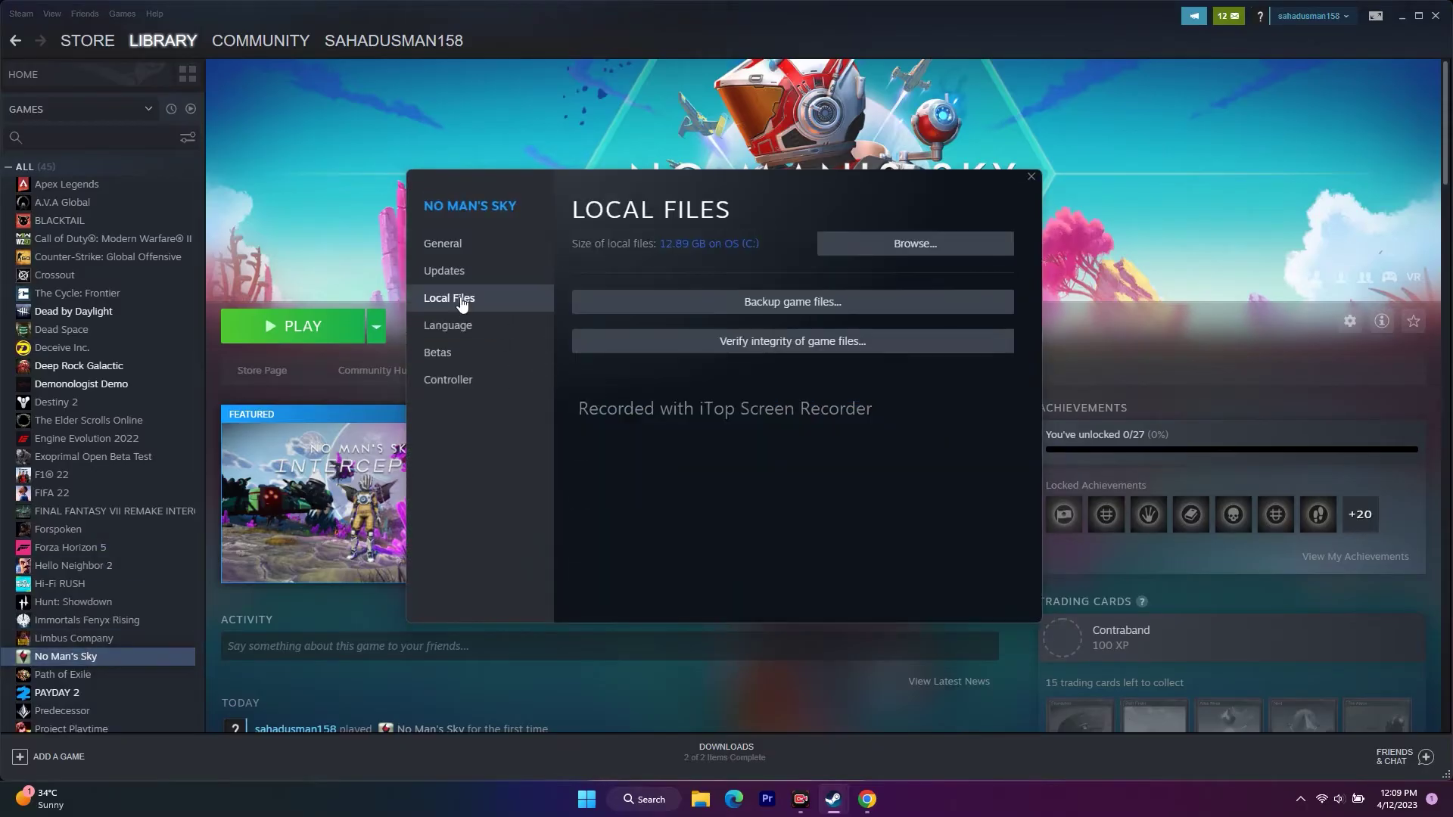
click(847, 243)
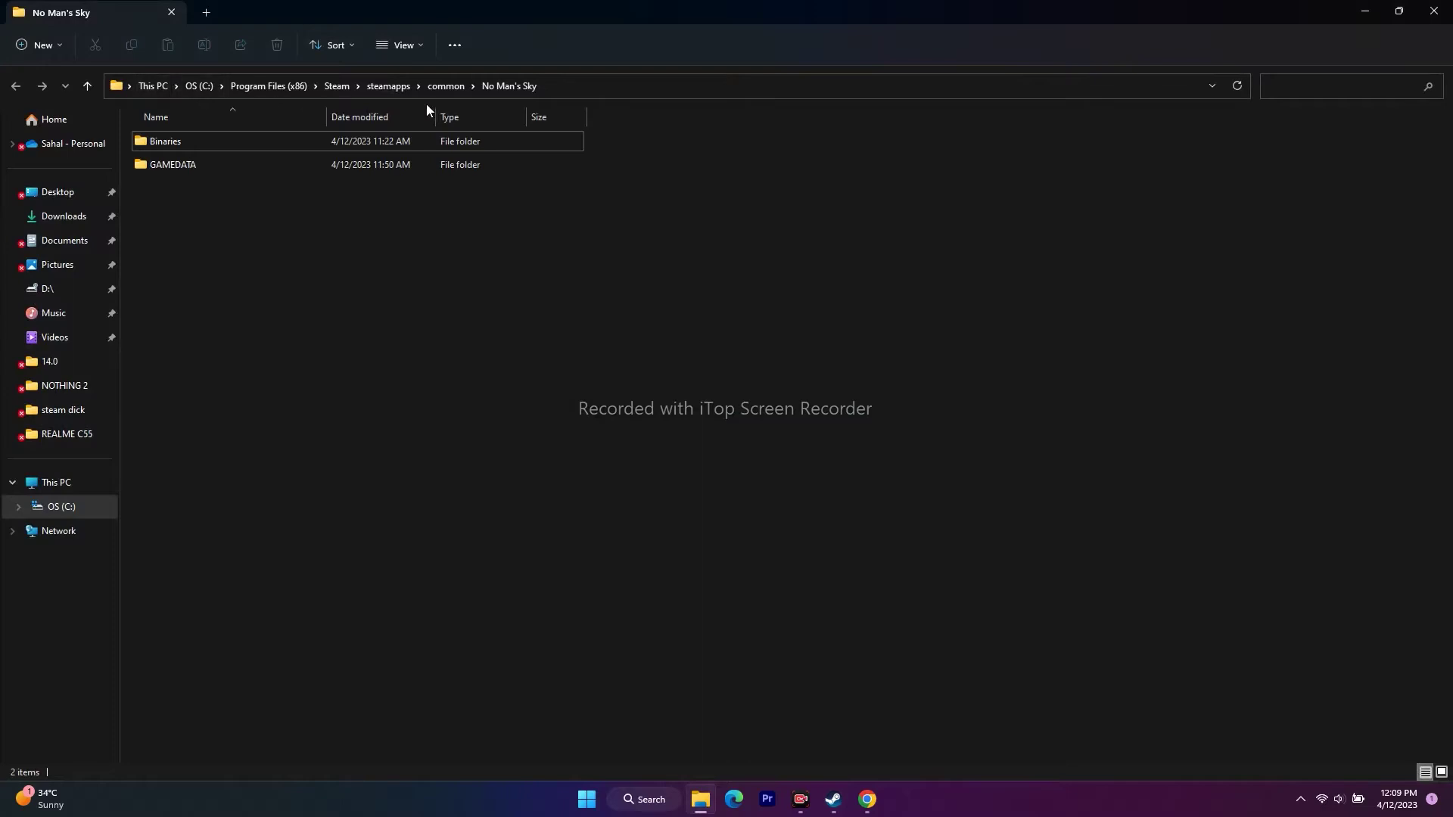
Step: Set the NMS application in the Binaries folder to run as an administrator through its compatibility properties
double_click(203, 143)
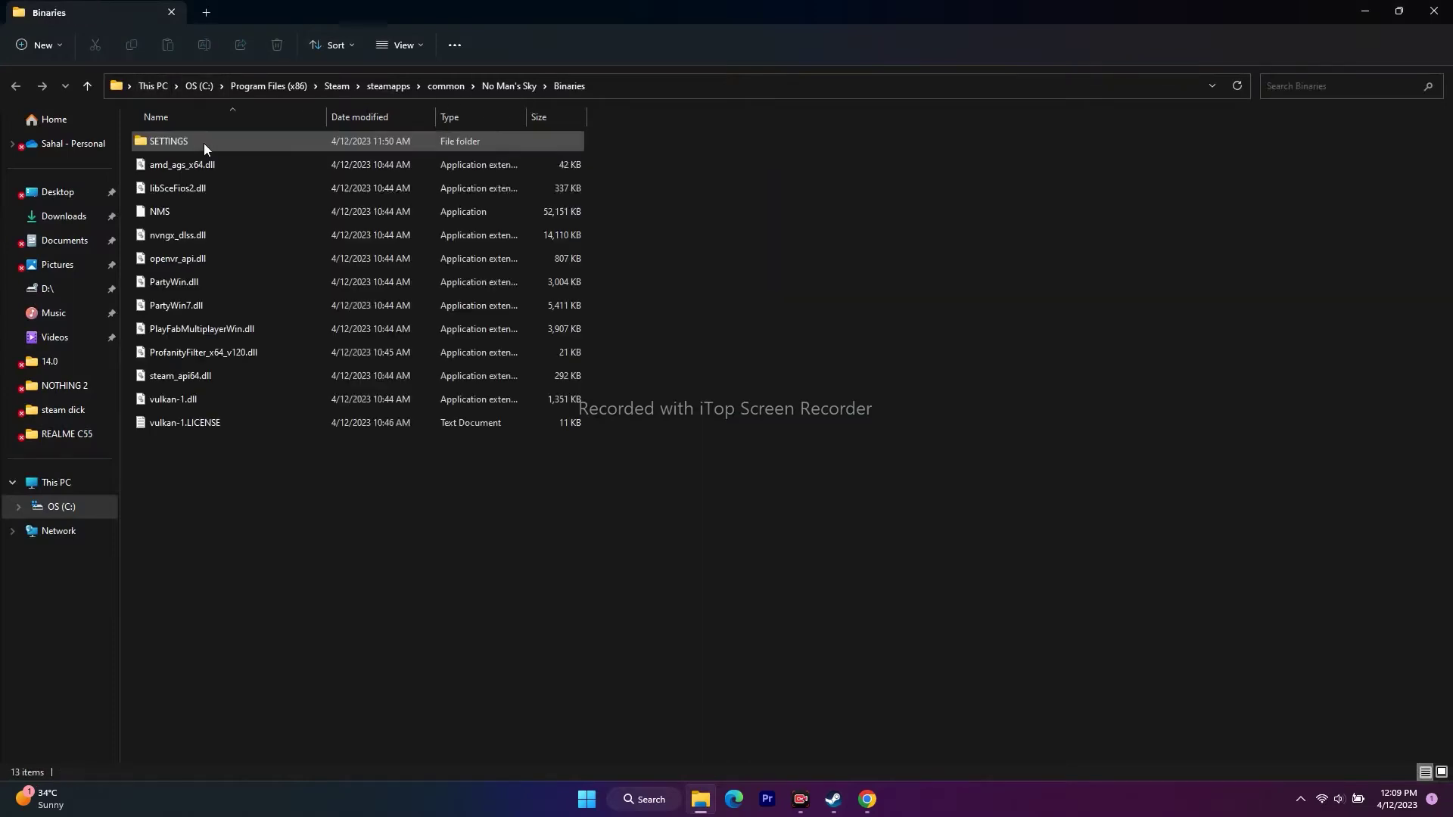
click(163, 215)
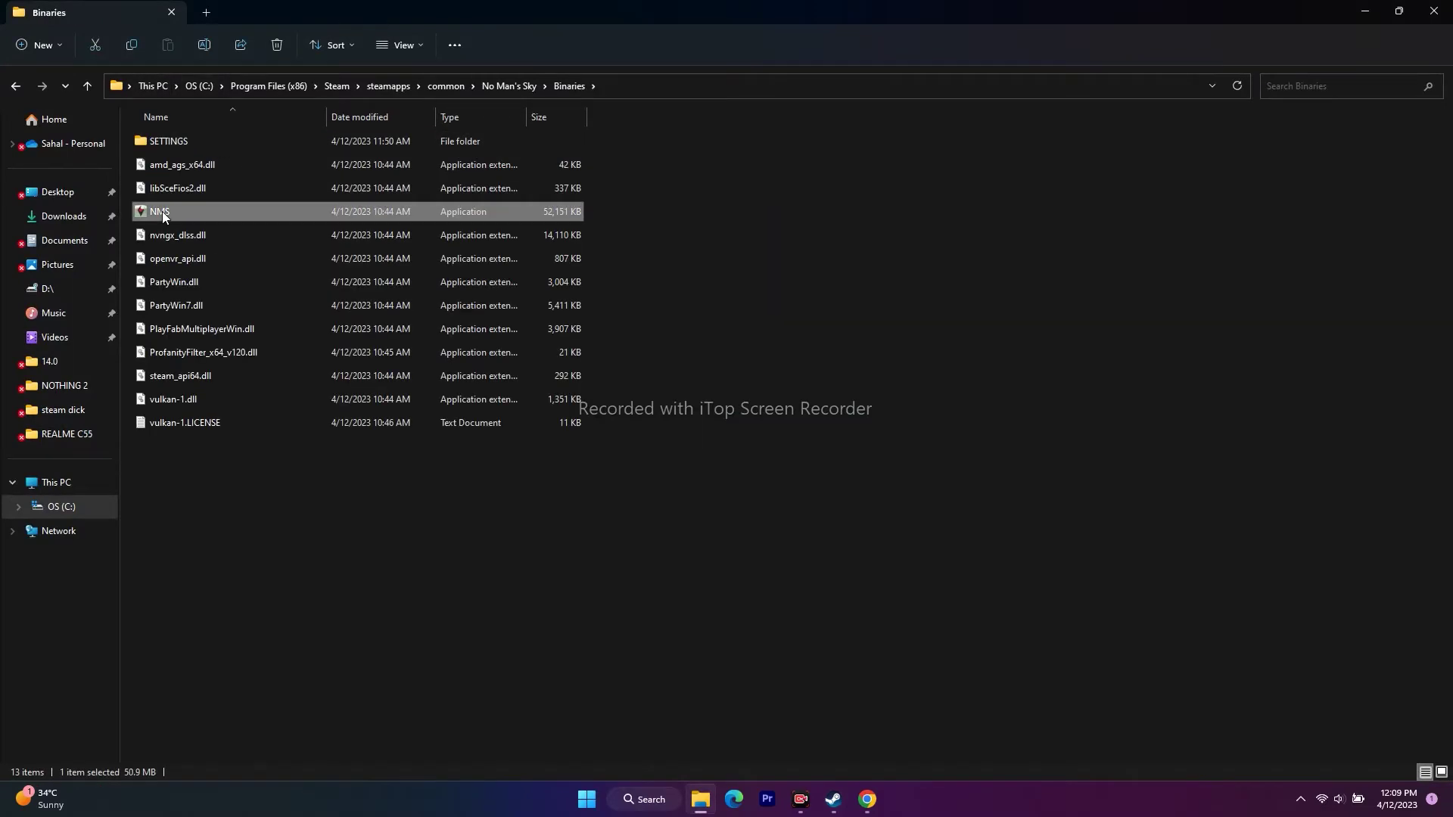
right_click(164, 215)
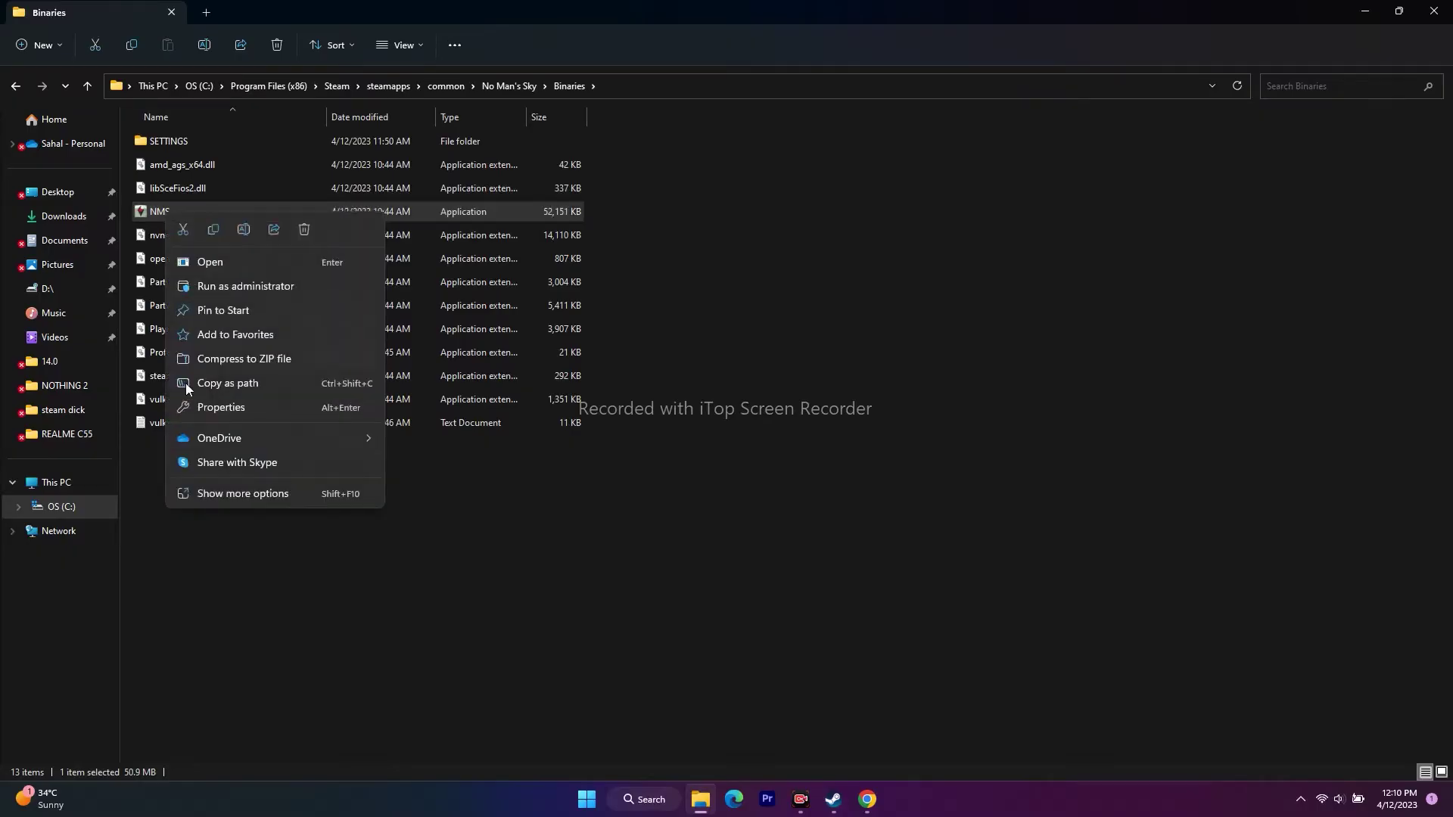
click(233, 492)
click(237, 481)
click(280, 395)
drag(330, 381, 863, 150)
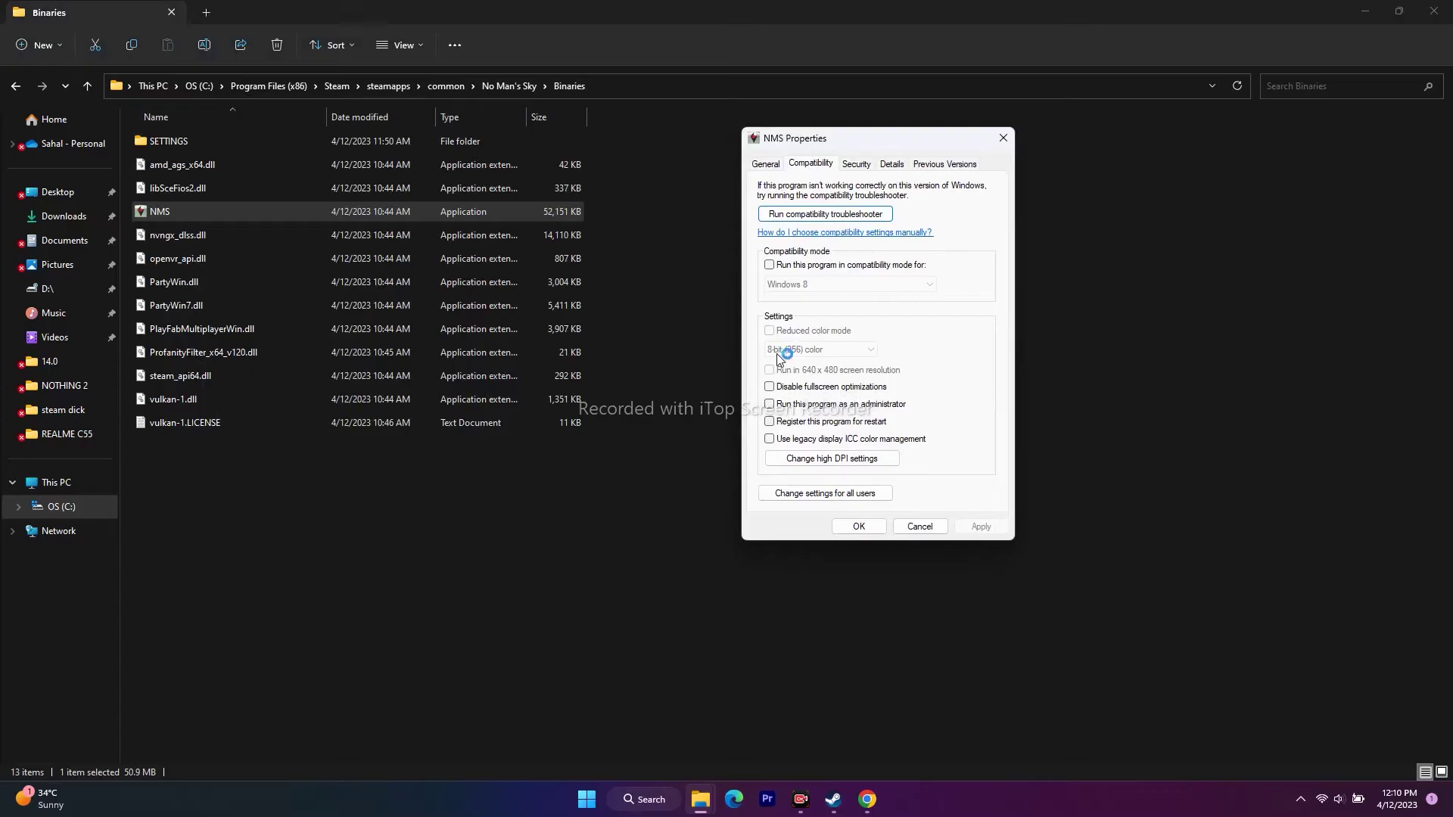
click(769, 404)
click(859, 527)
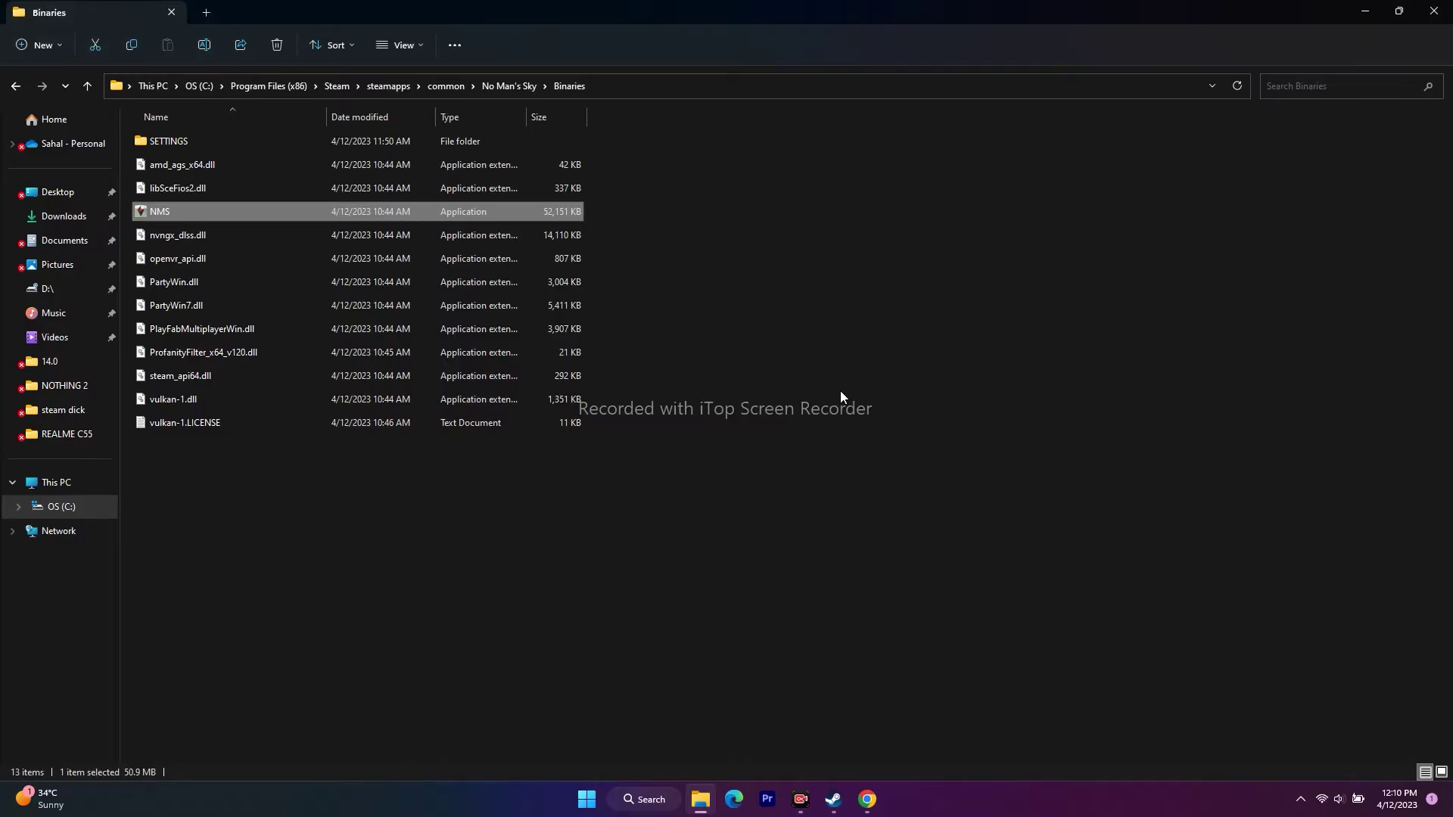
Step: In the compatibility properties of the NMS application, enable compatibility mode and select Windows 7
right_click(174, 215)
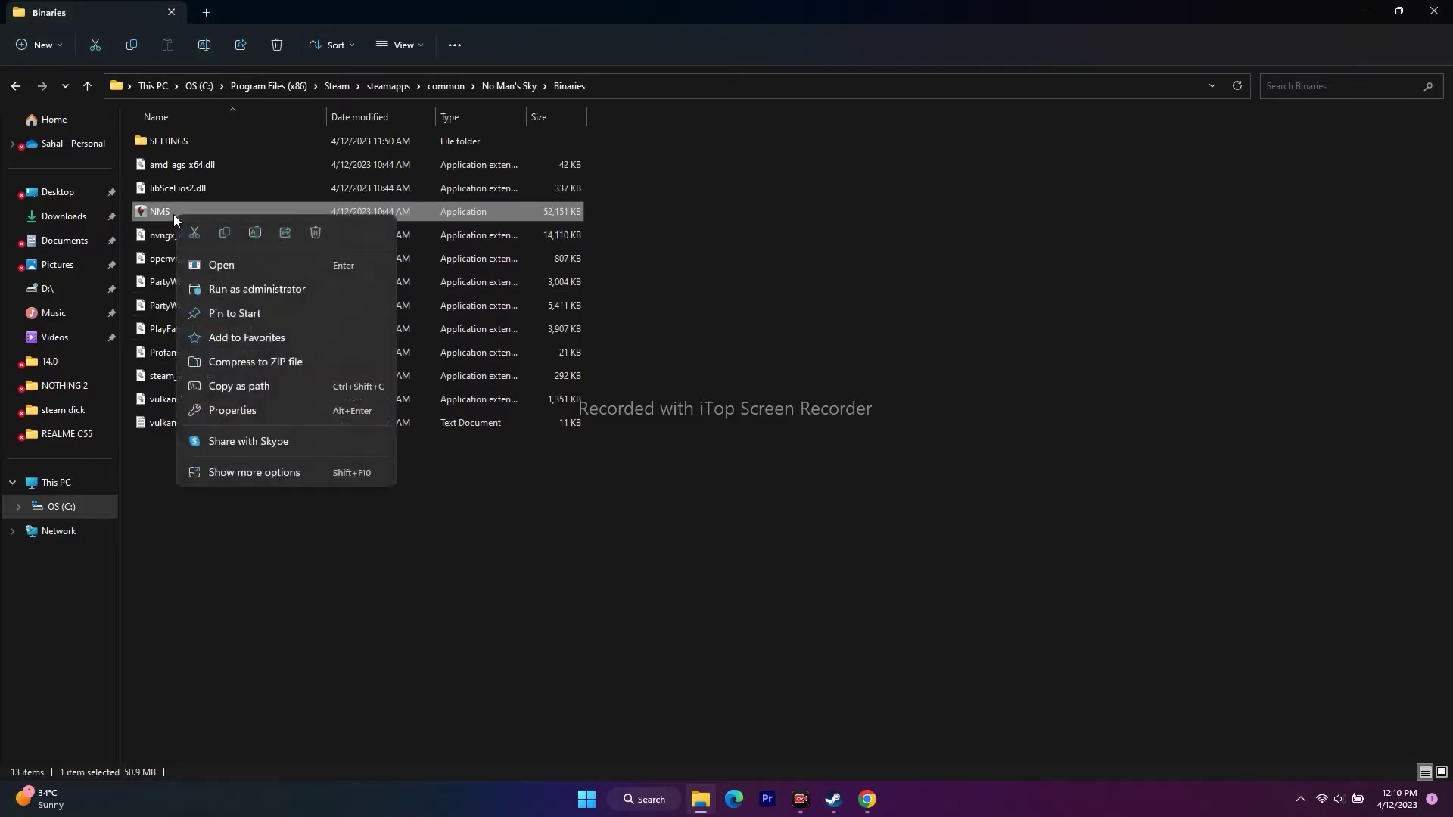
click(220, 496)
click(288, 475)
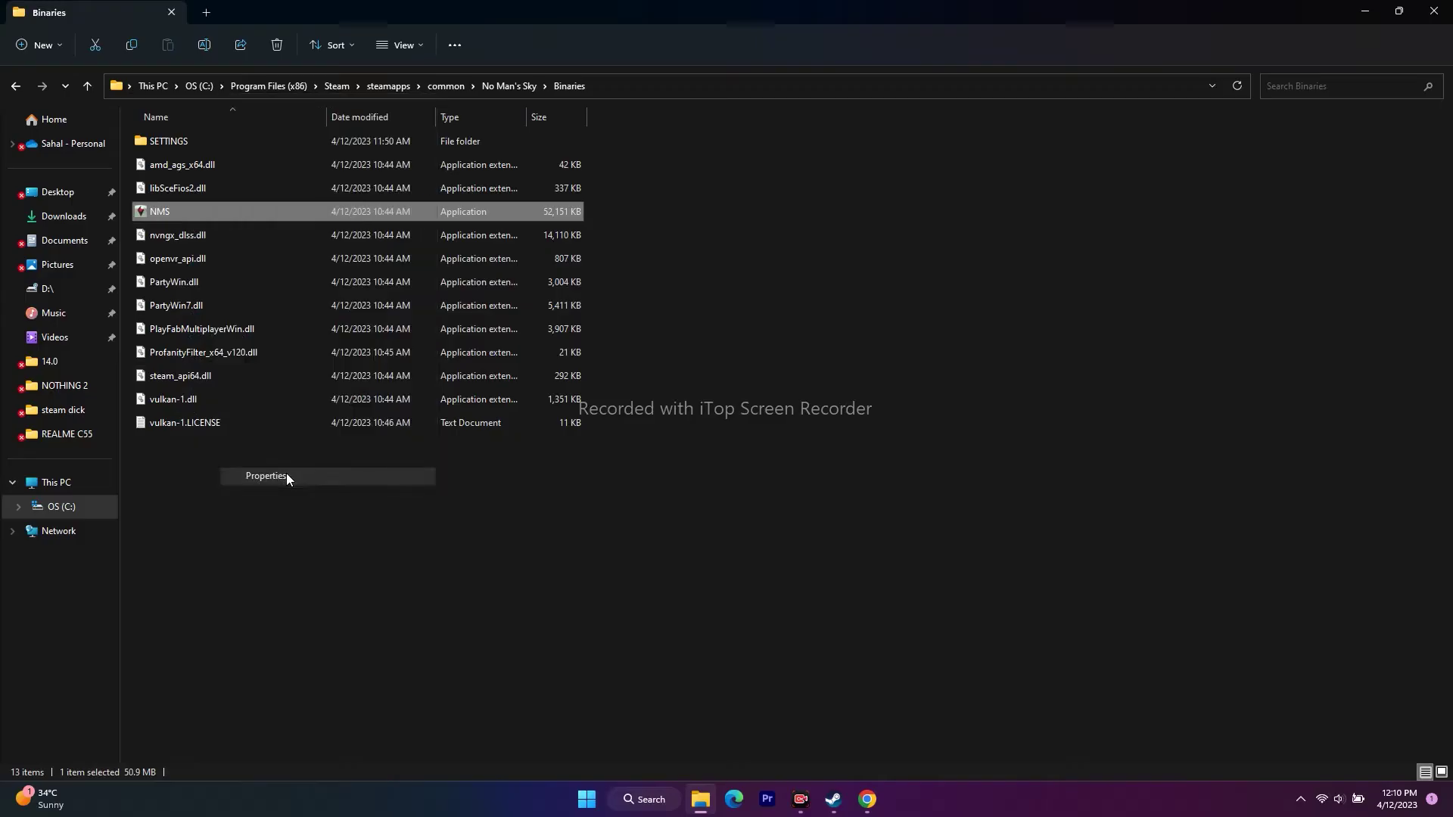
click(293, 395)
drag(325, 371, 790, 158)
click(717, 285)
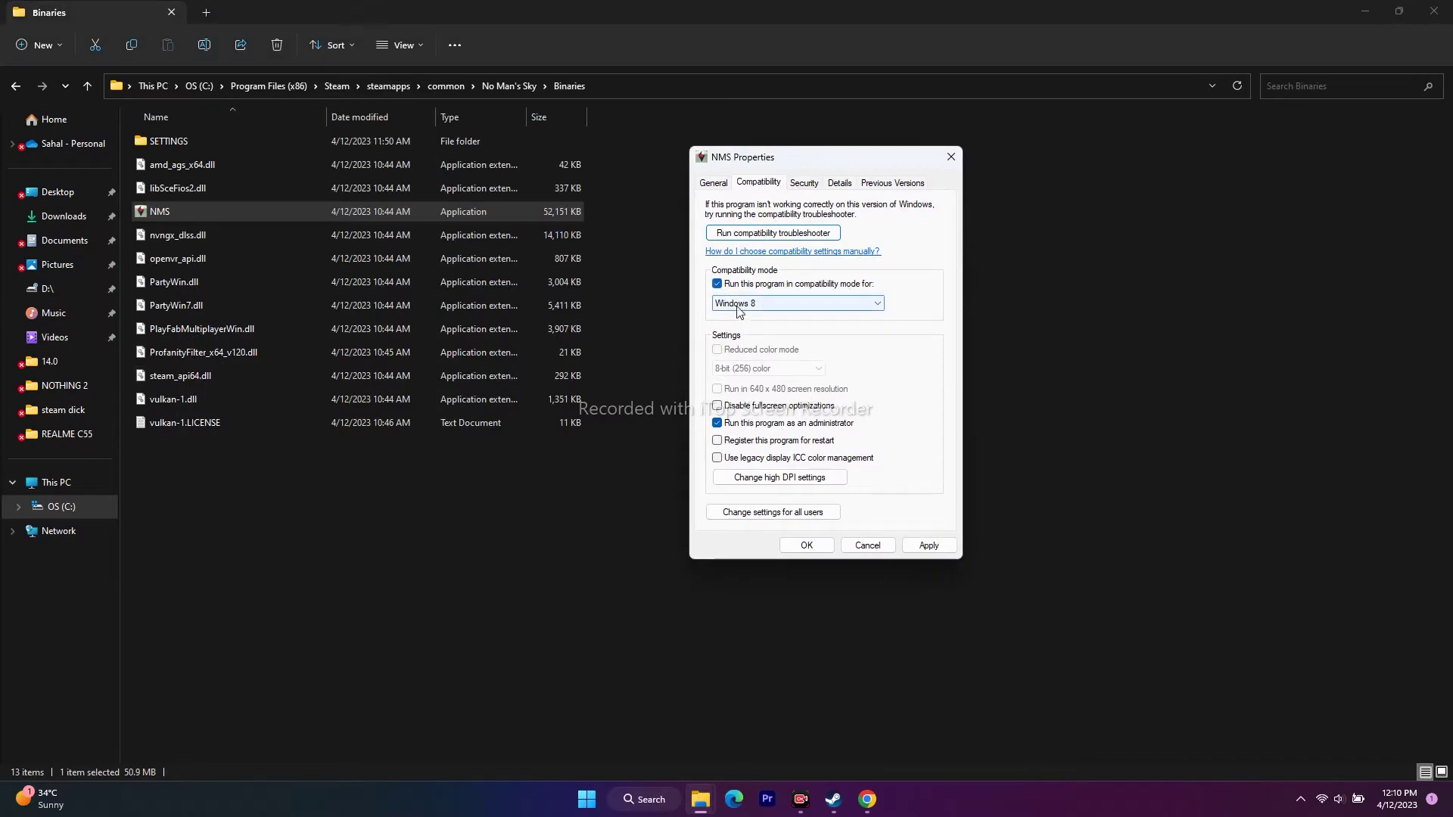
click(760, 304)
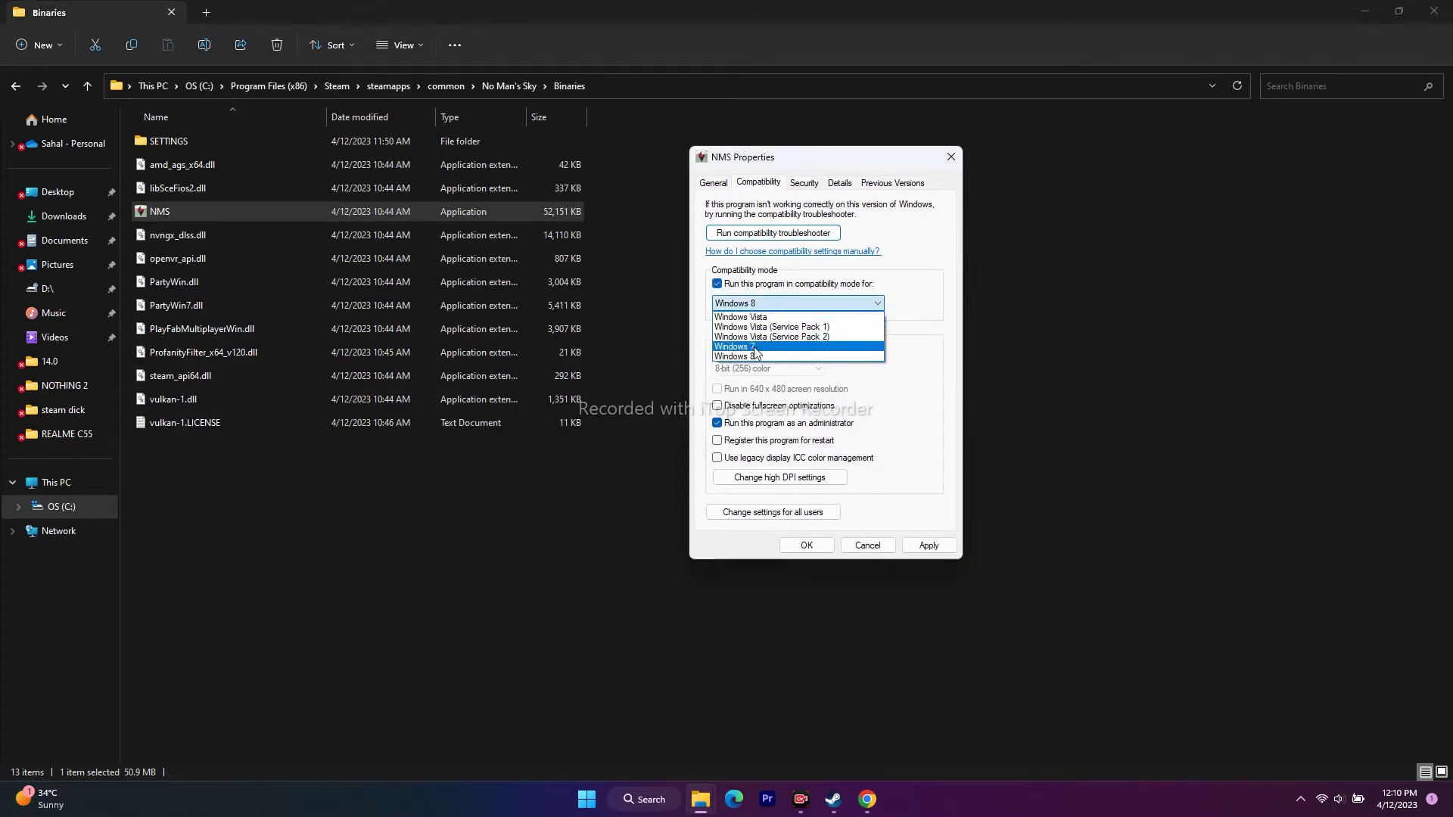
click(761, 349)
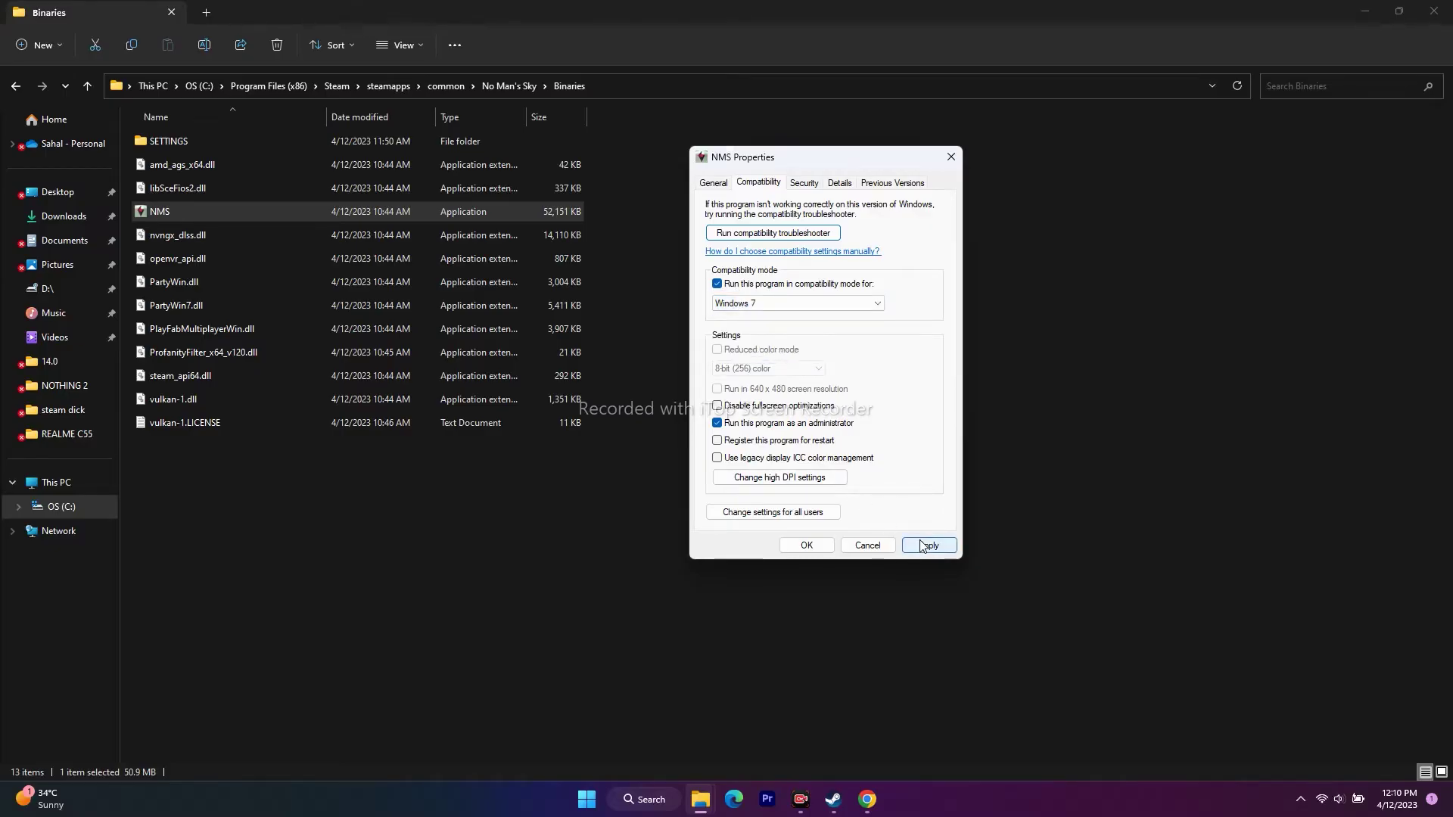
Step: Switch the NMS compatibility mode to Windows 8, apply the change and close the properties
click(757, 304)
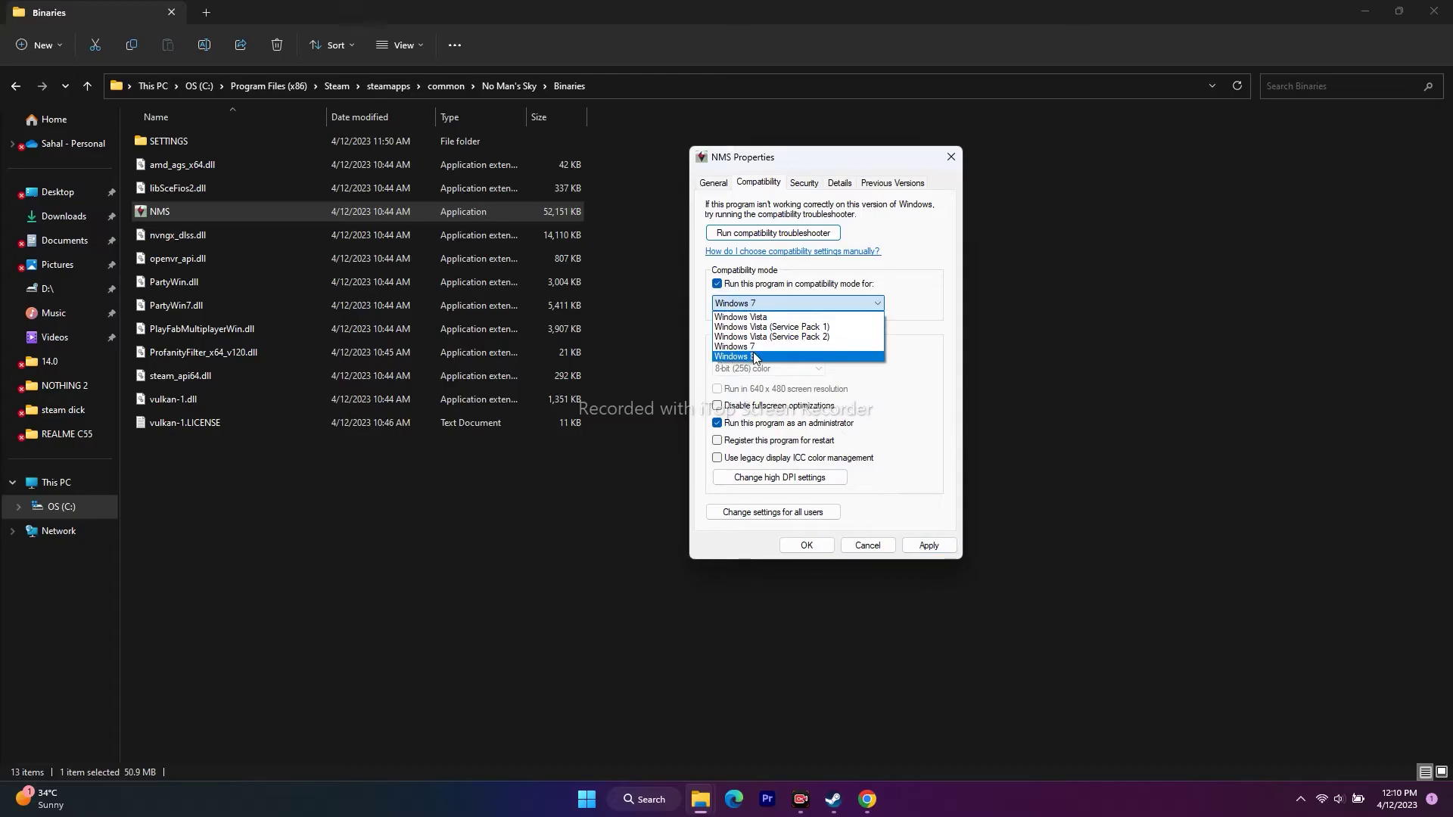
click(755, 356)
click(928, 545)
click(817, 545)
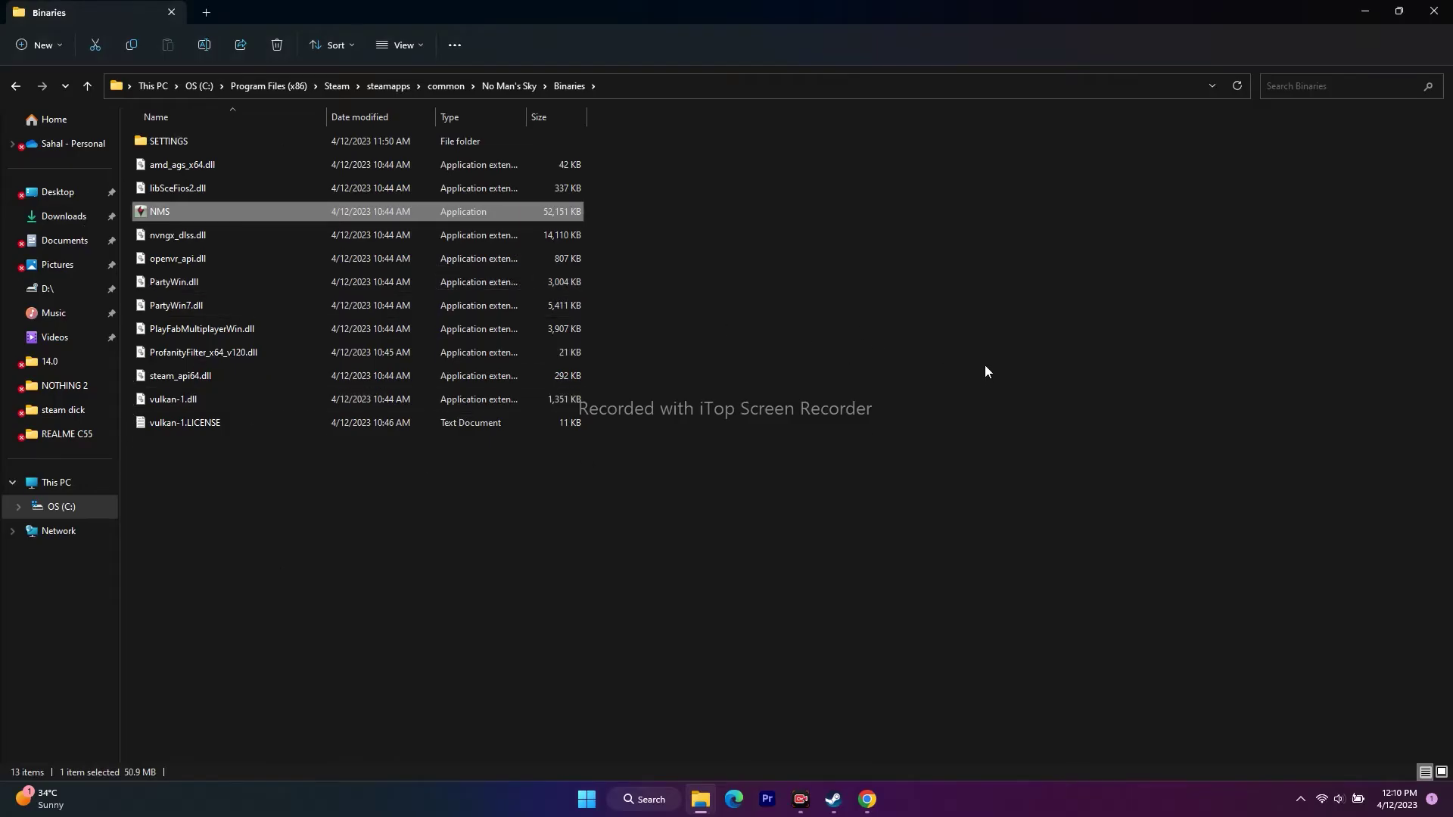
Step: Reopen the compatibility properties of the NMS application, turn off compatibility mode and confirm
right_click(182, 215)
click(249, 501)
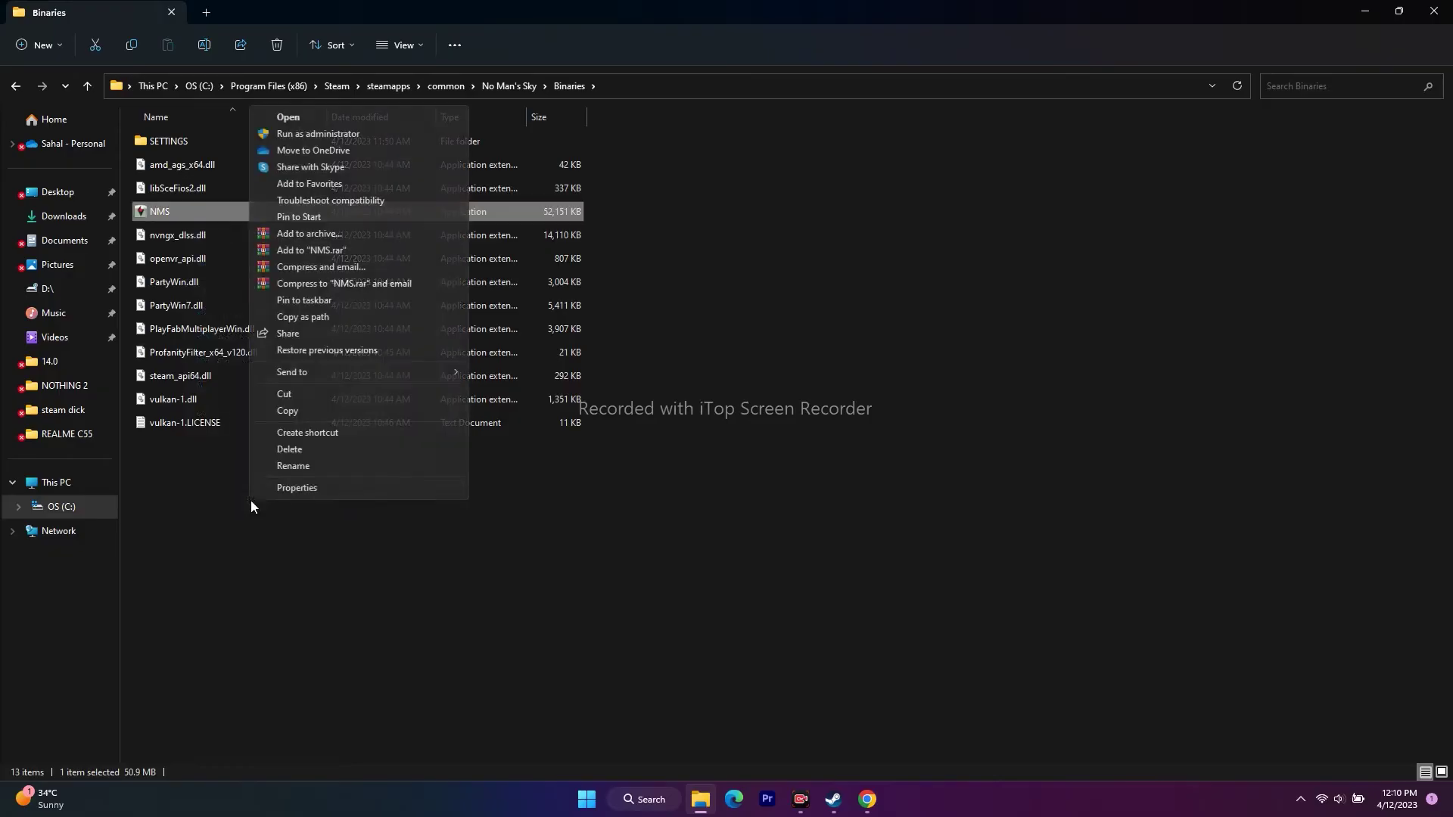
click(319, 486)
click(330, 400)
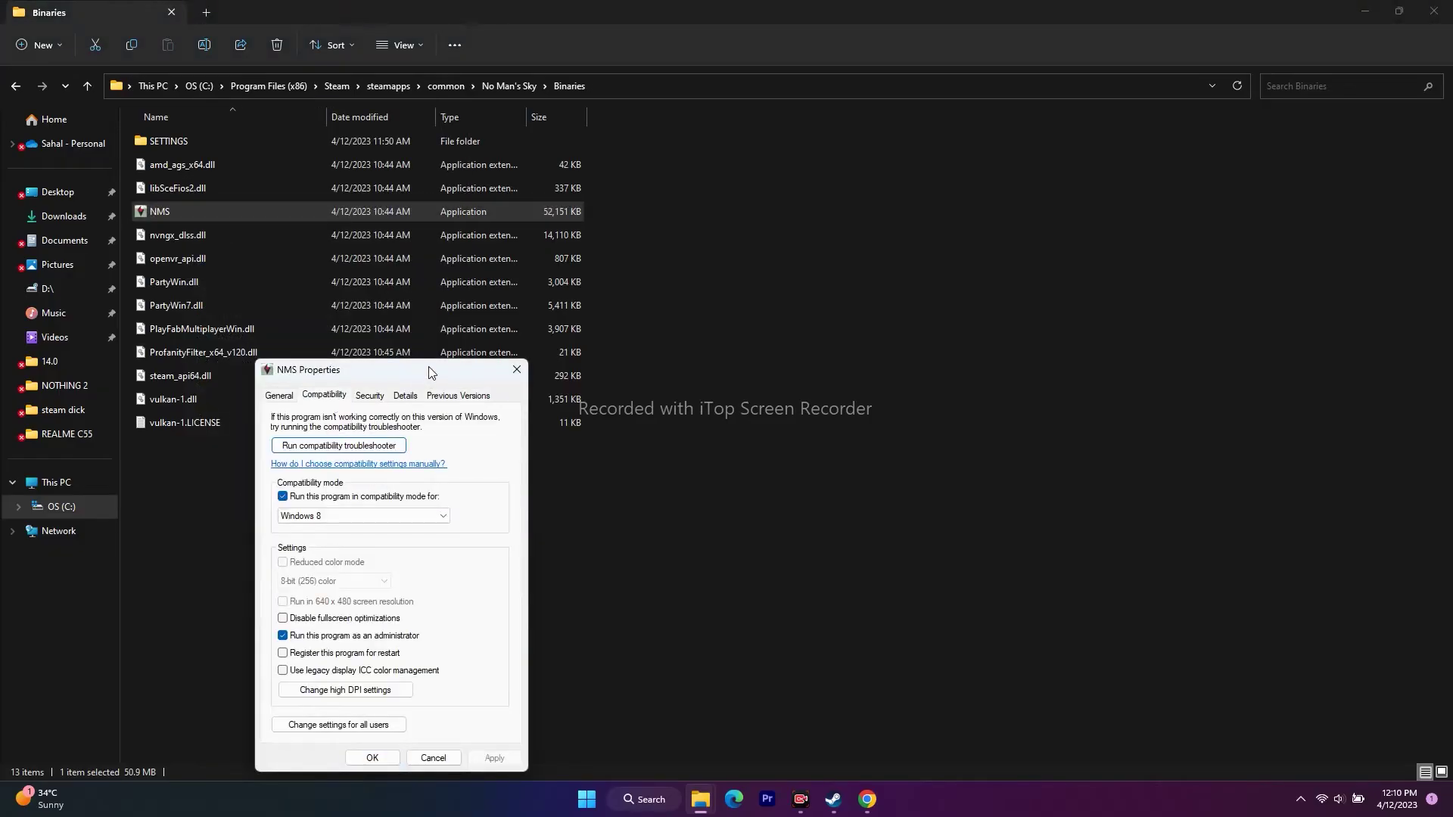
drag(431, 369, 983, 123)
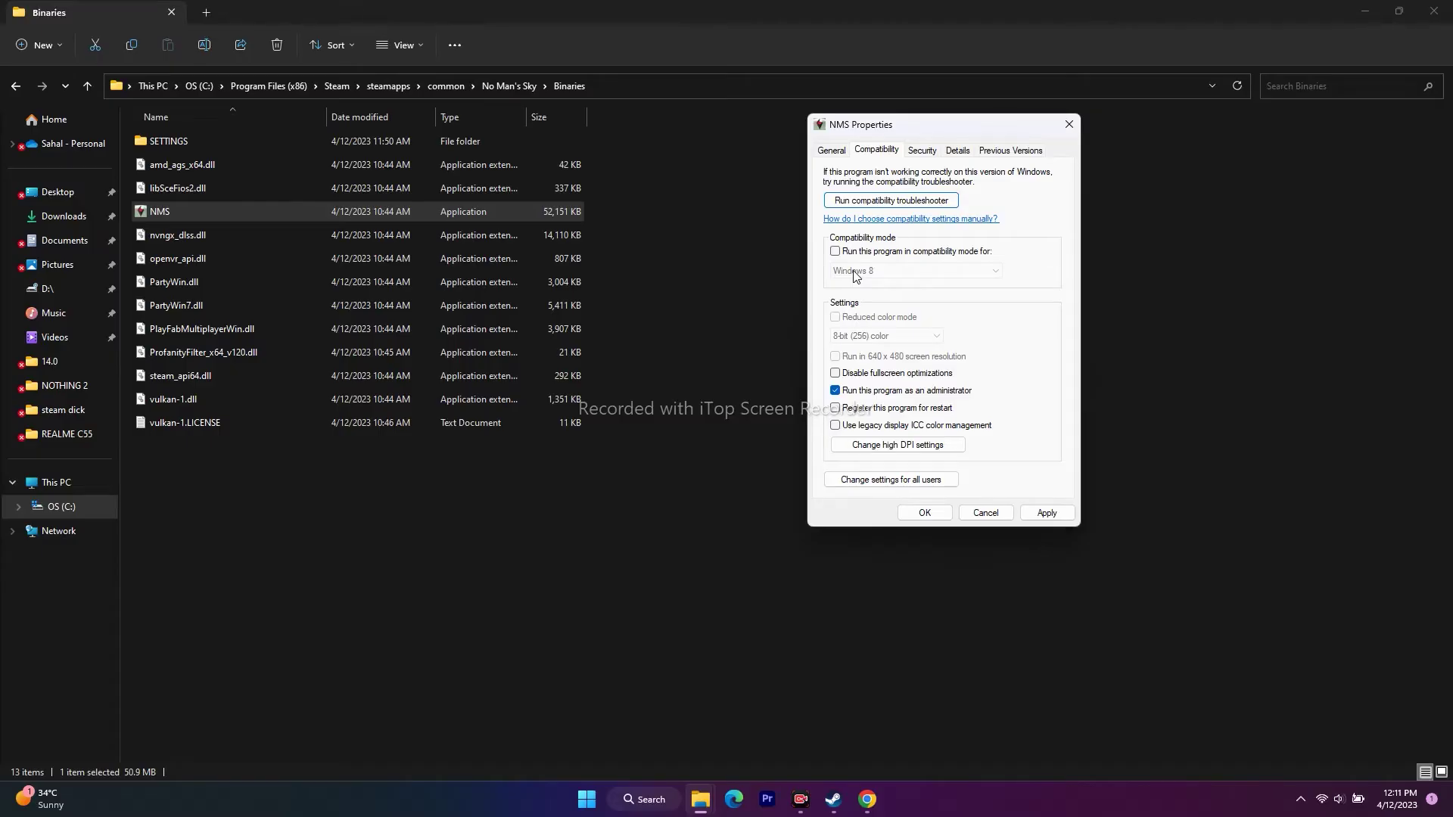
click(924, 514)
Step: Close File Explorer and the No Man's Sky properties, and minimize Steam
click(1433, 11)
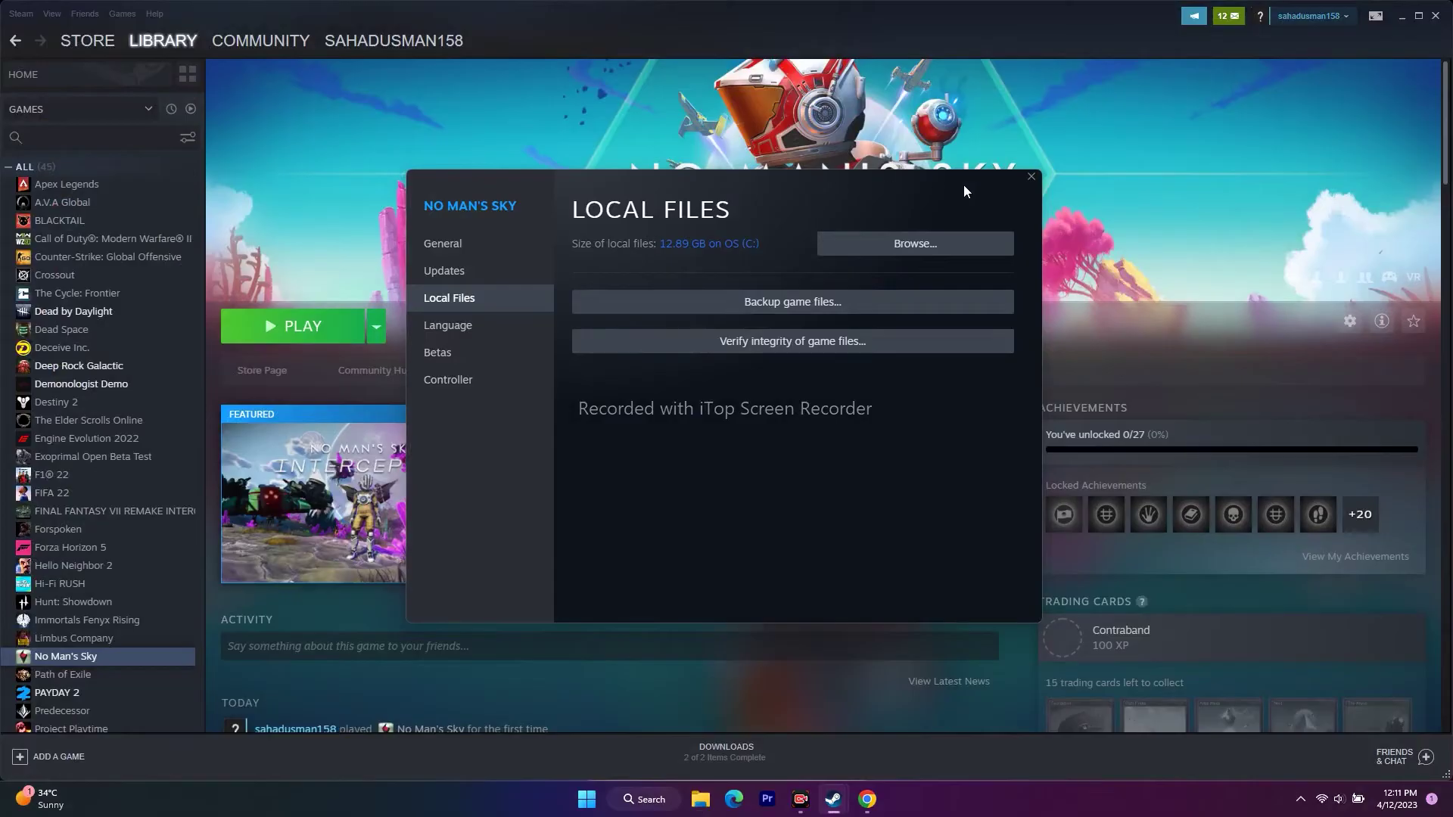
click(1030, 177)
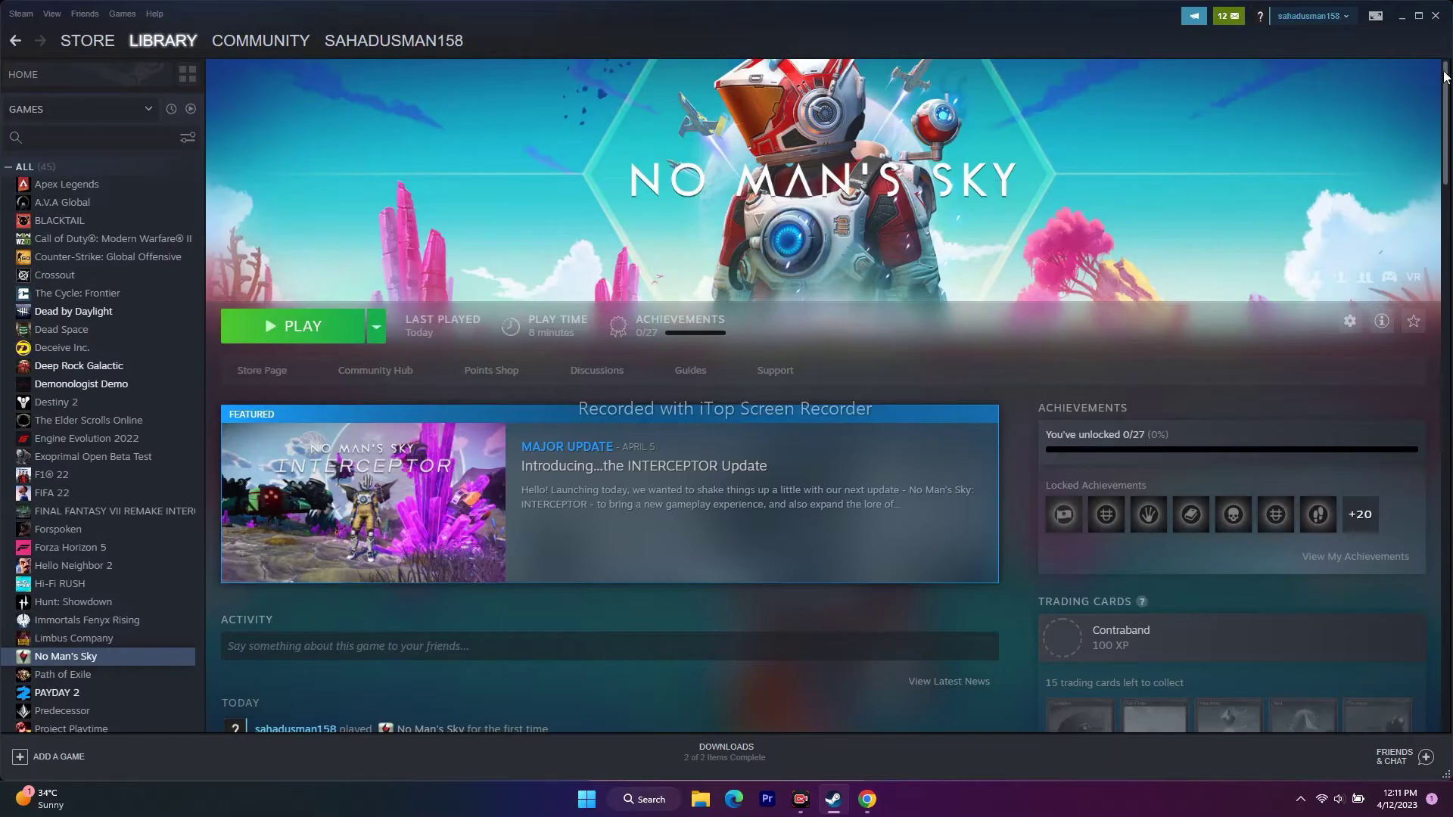
click(1403, 17)
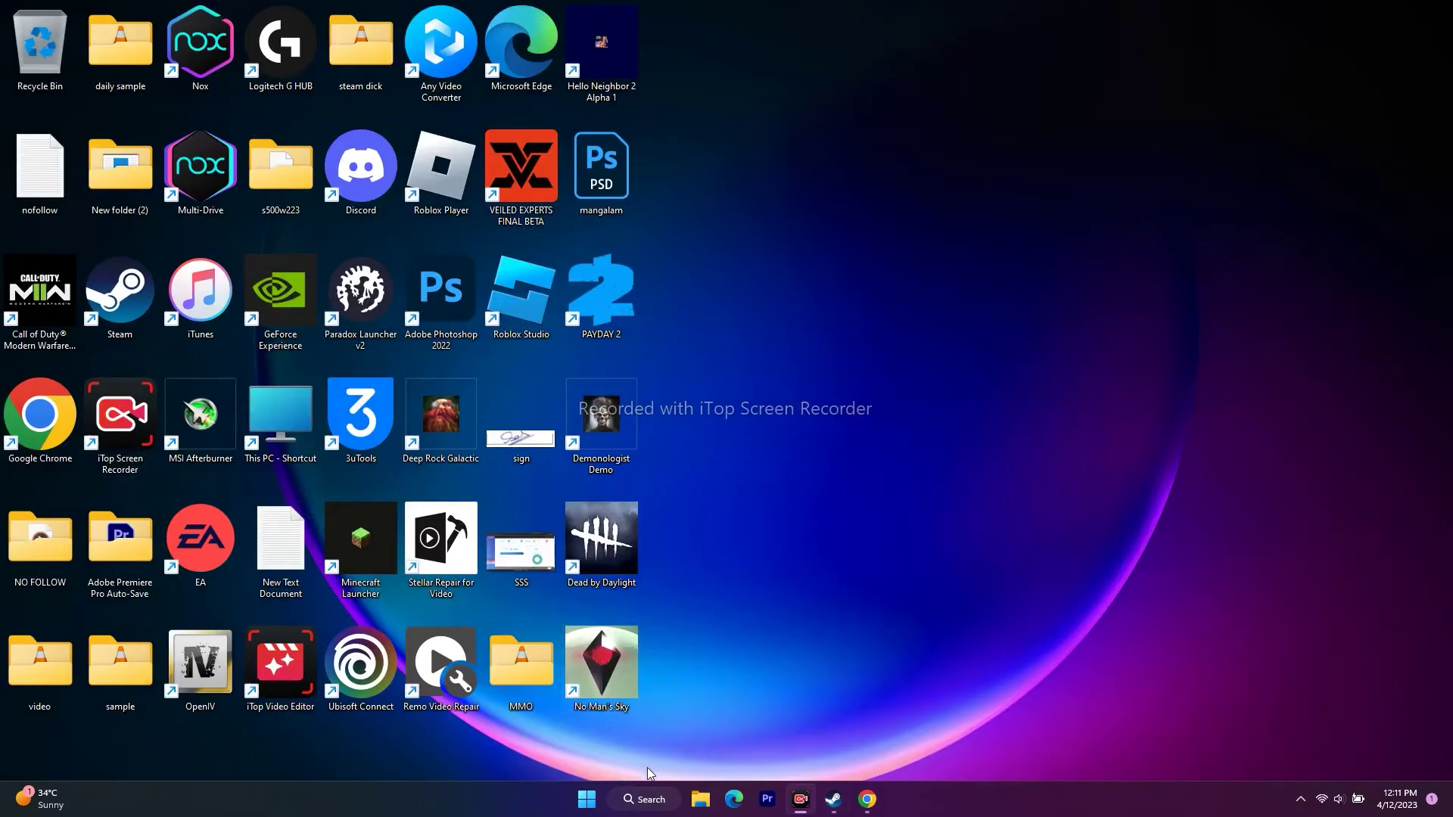
Step: Open Windows Settings and review the Language & region settings under Time & language
click(648, 797)
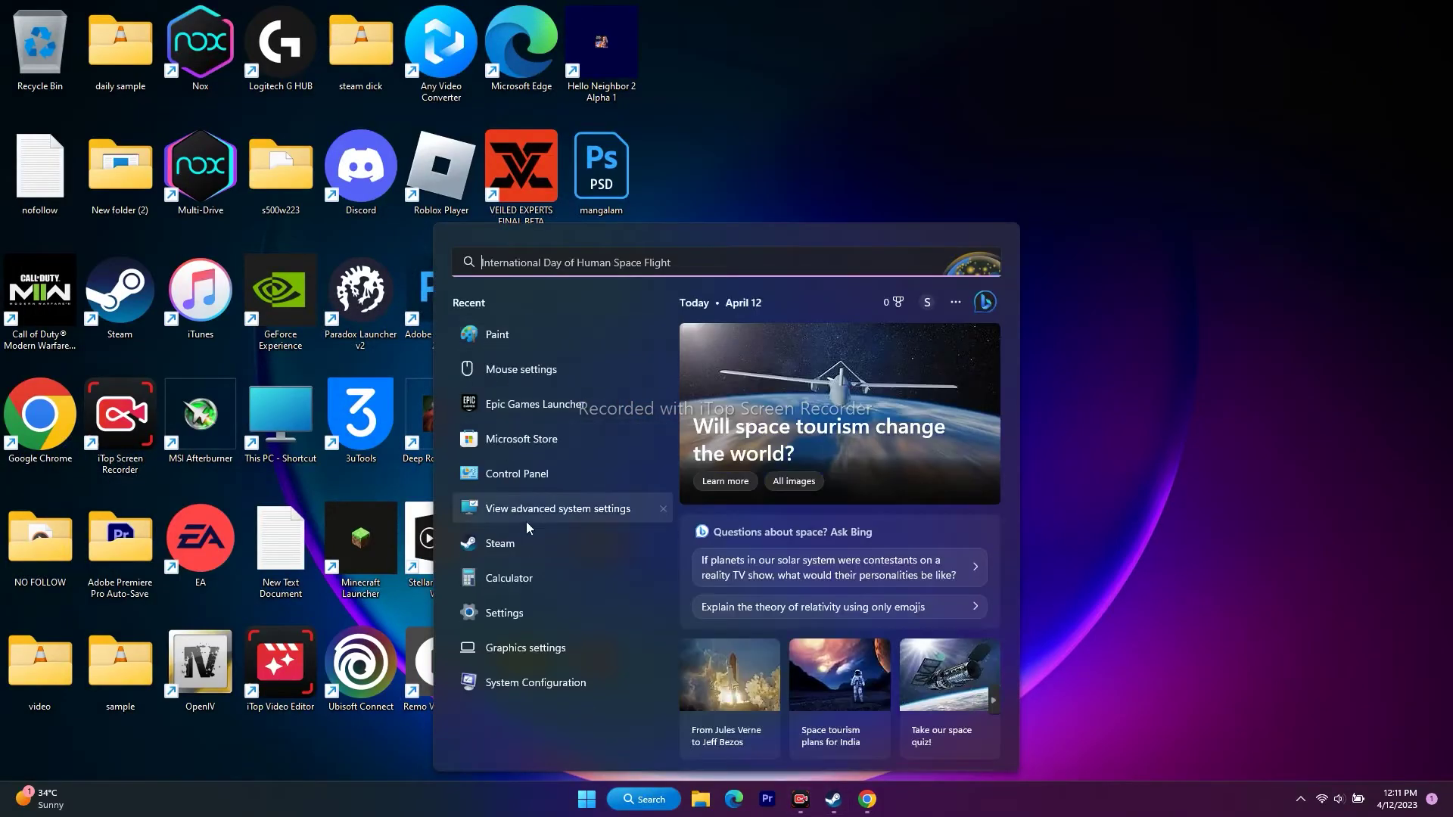
click(573, 617)
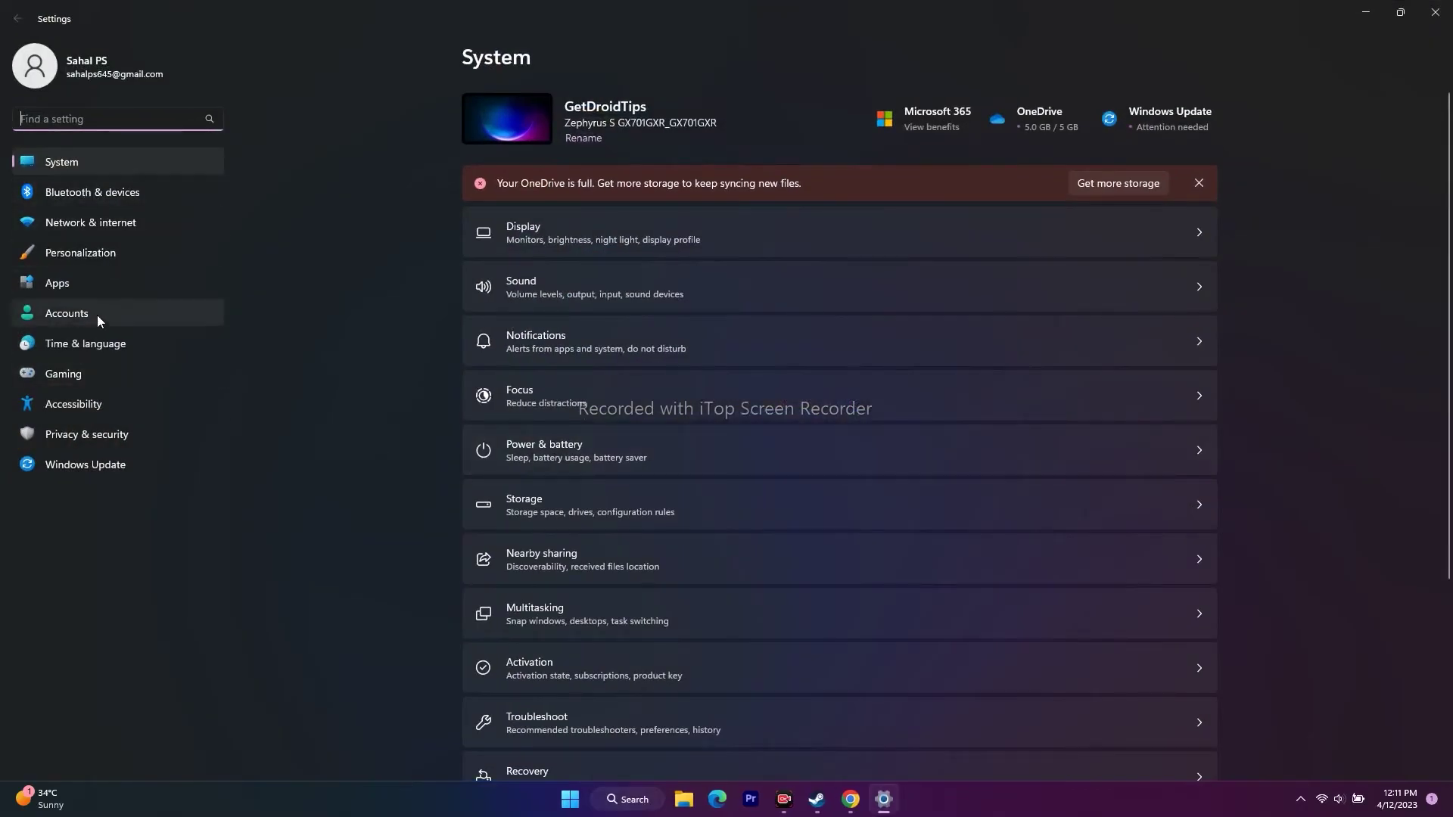
click(105, 352)
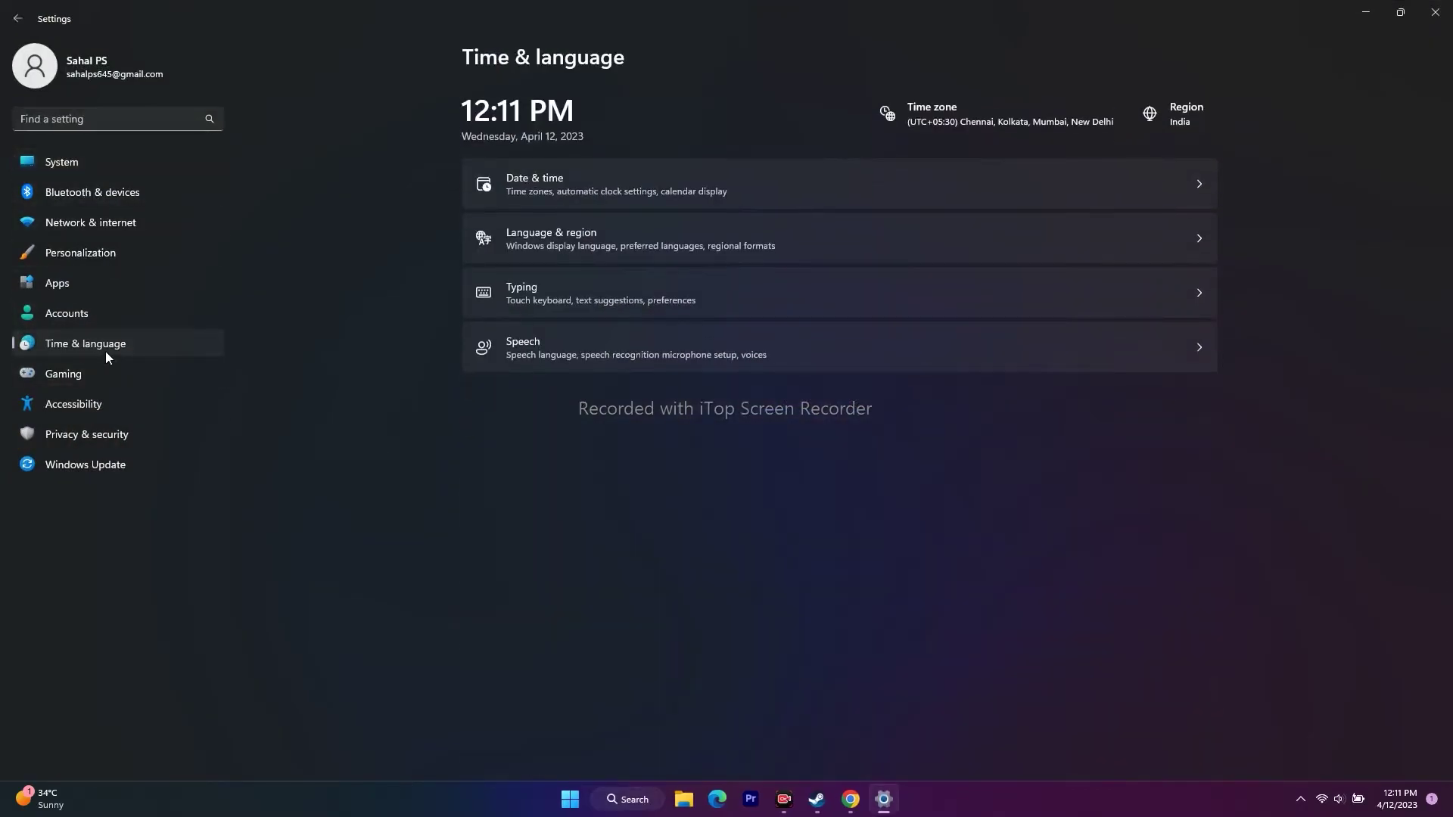
click(587, 242)
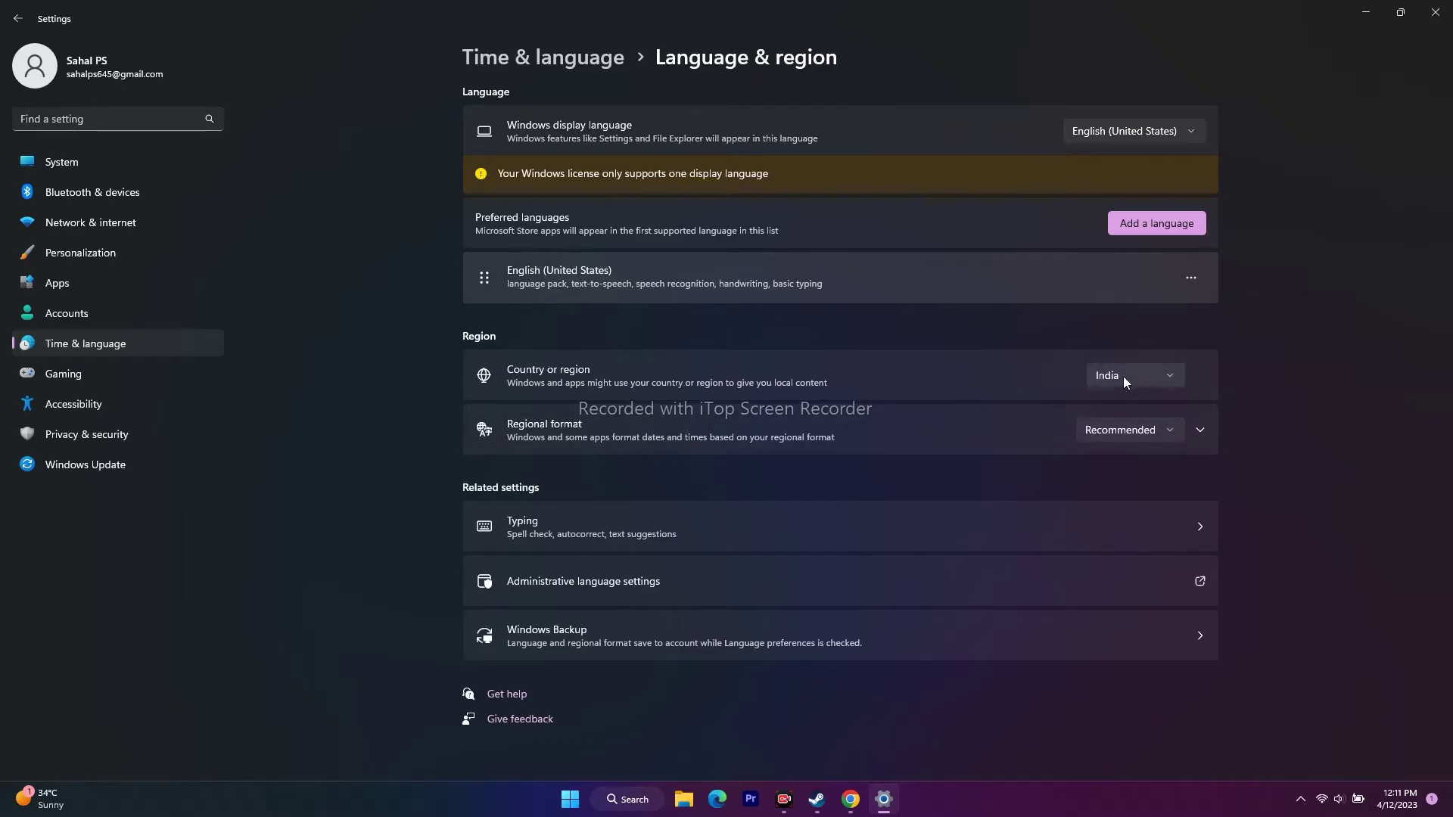
Step: Review the automatic time and time zone options under Date & time, and close Settings
click(18, 19)
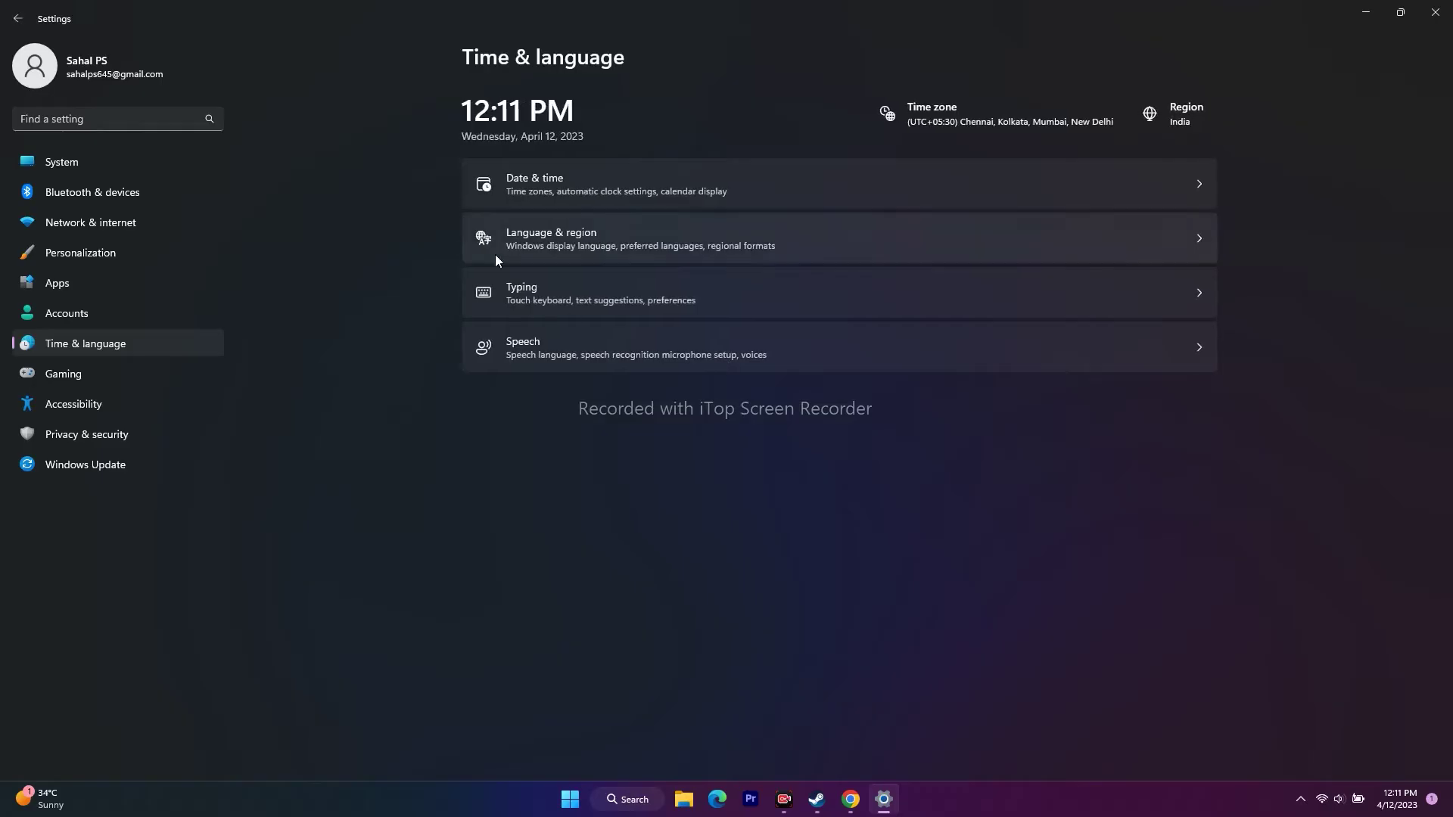
click(586, 189)
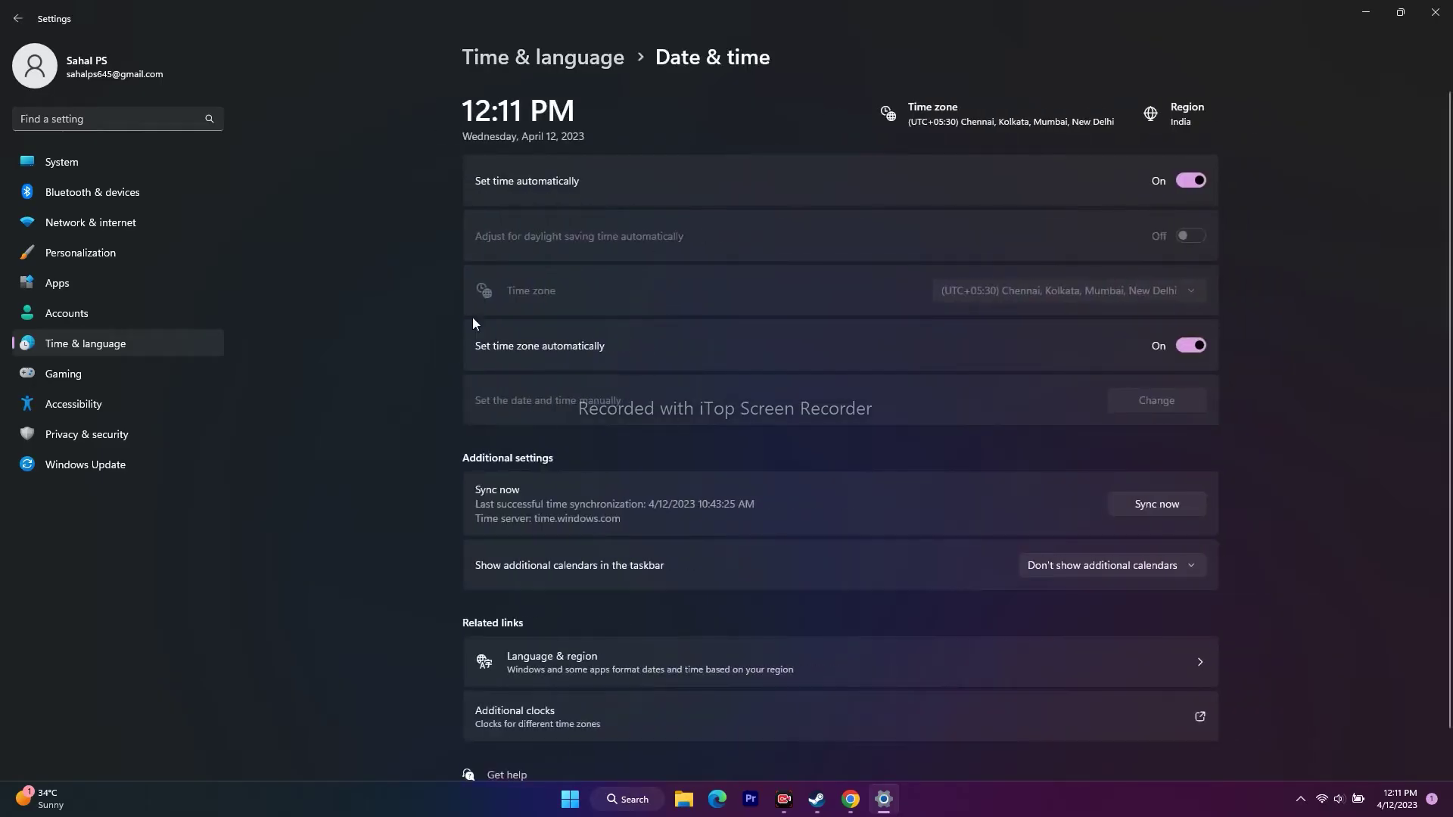
scroll(1362, 318, down, 1)
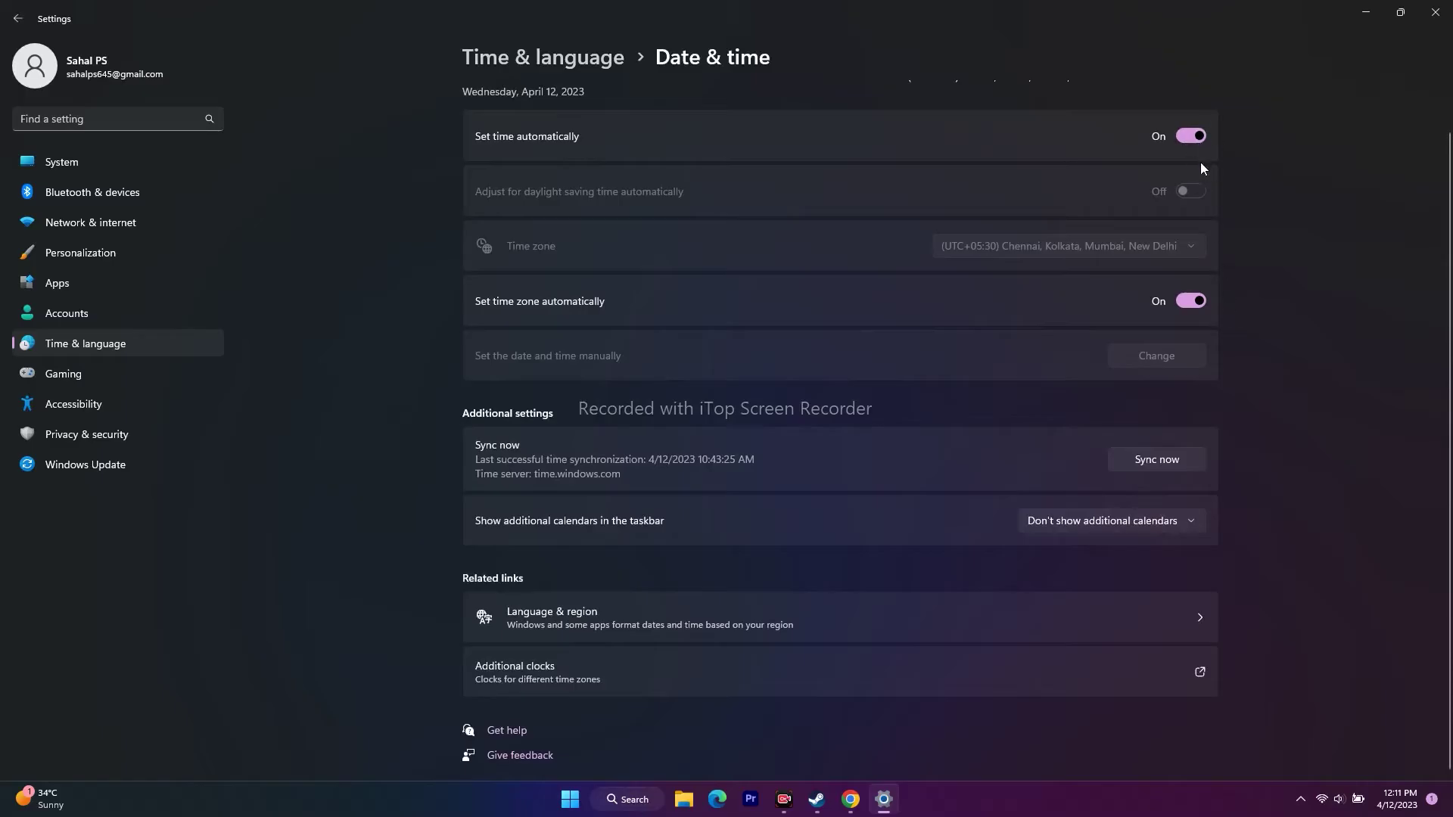
click(1436, 12)
click(833, 799)
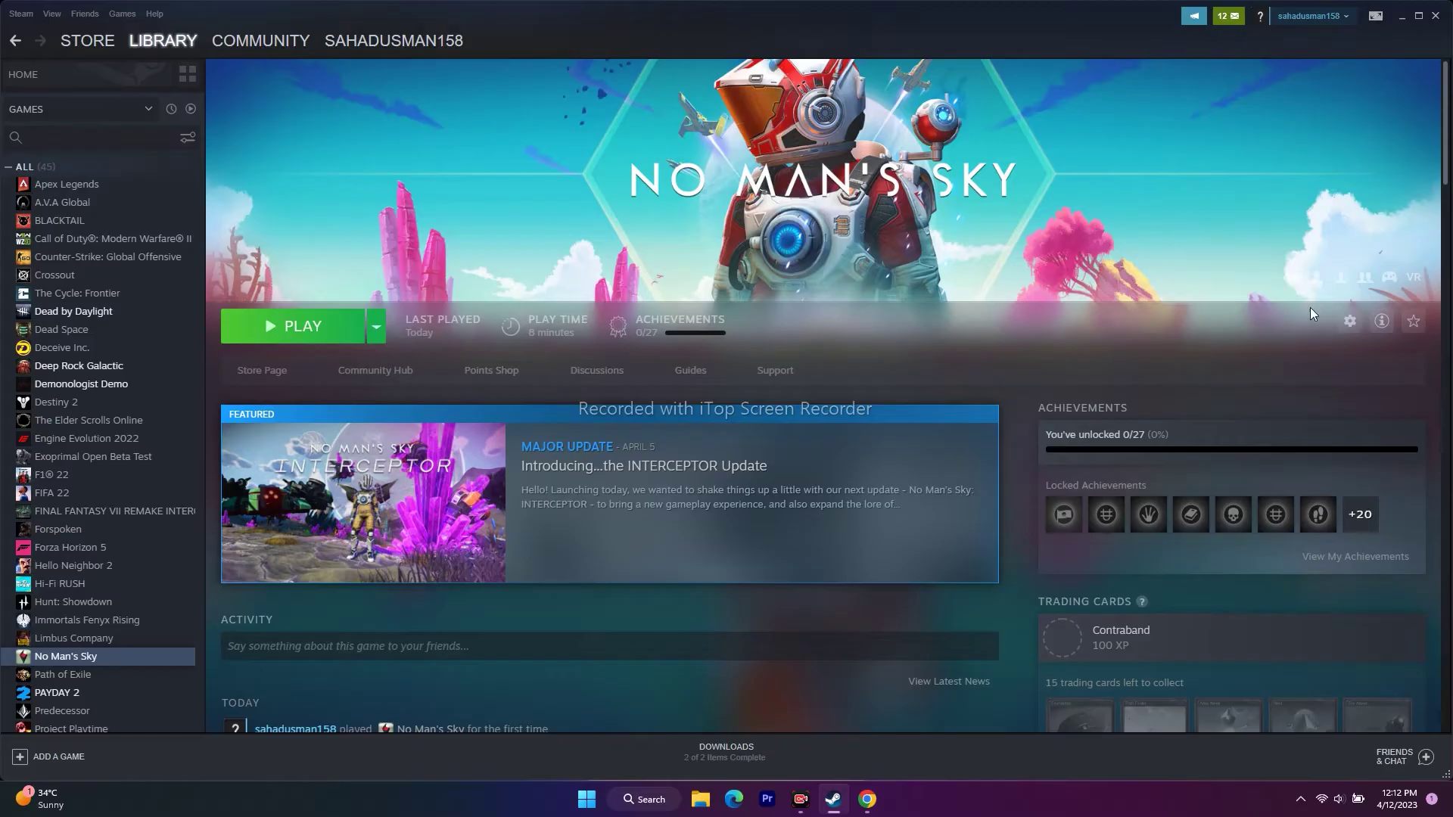
click(1404, 18)
Step: Look through the folders in Documents in File Explorer and close the window
click(708, 804)
click(106, 481)
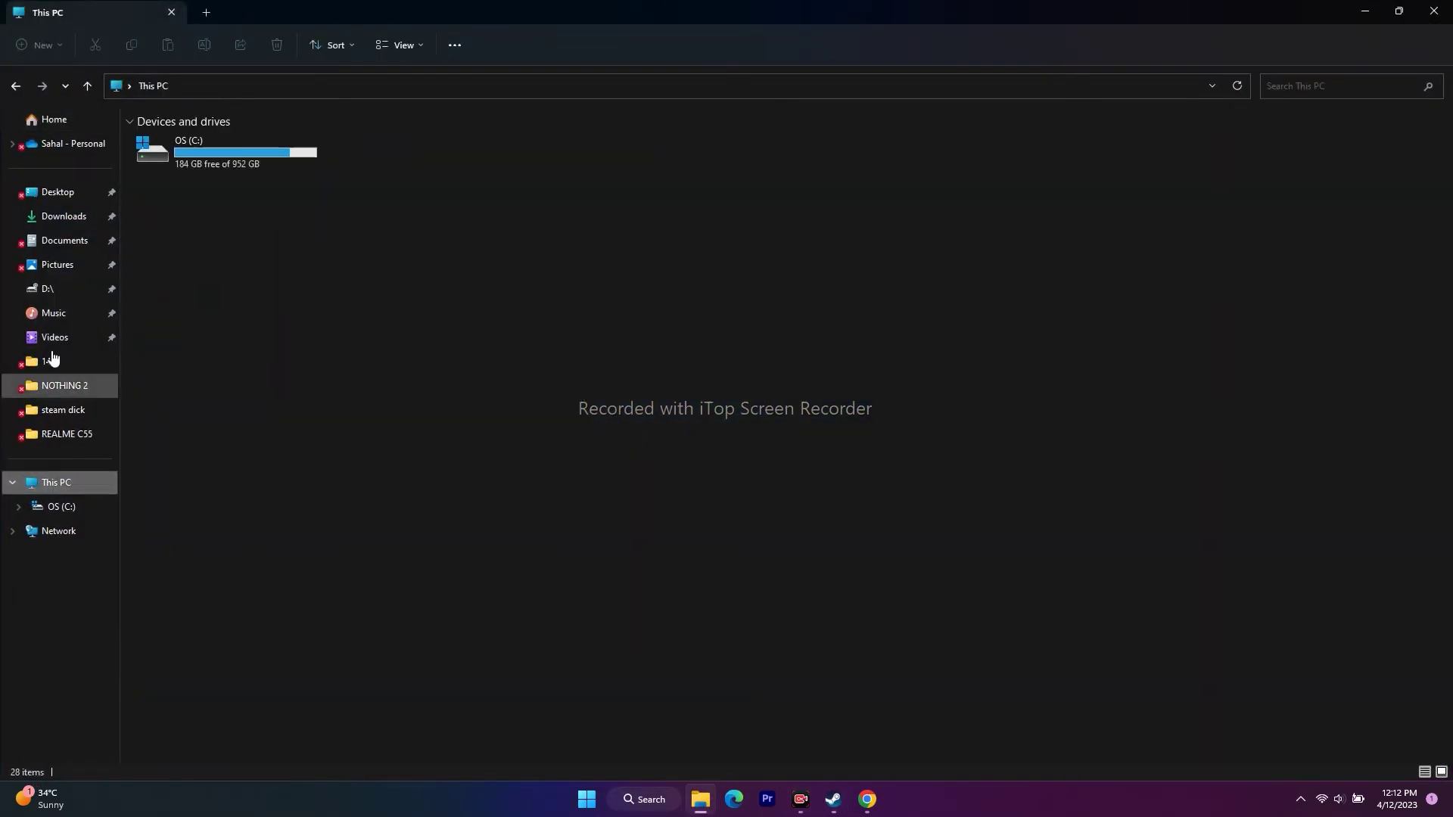
click(64, 242)
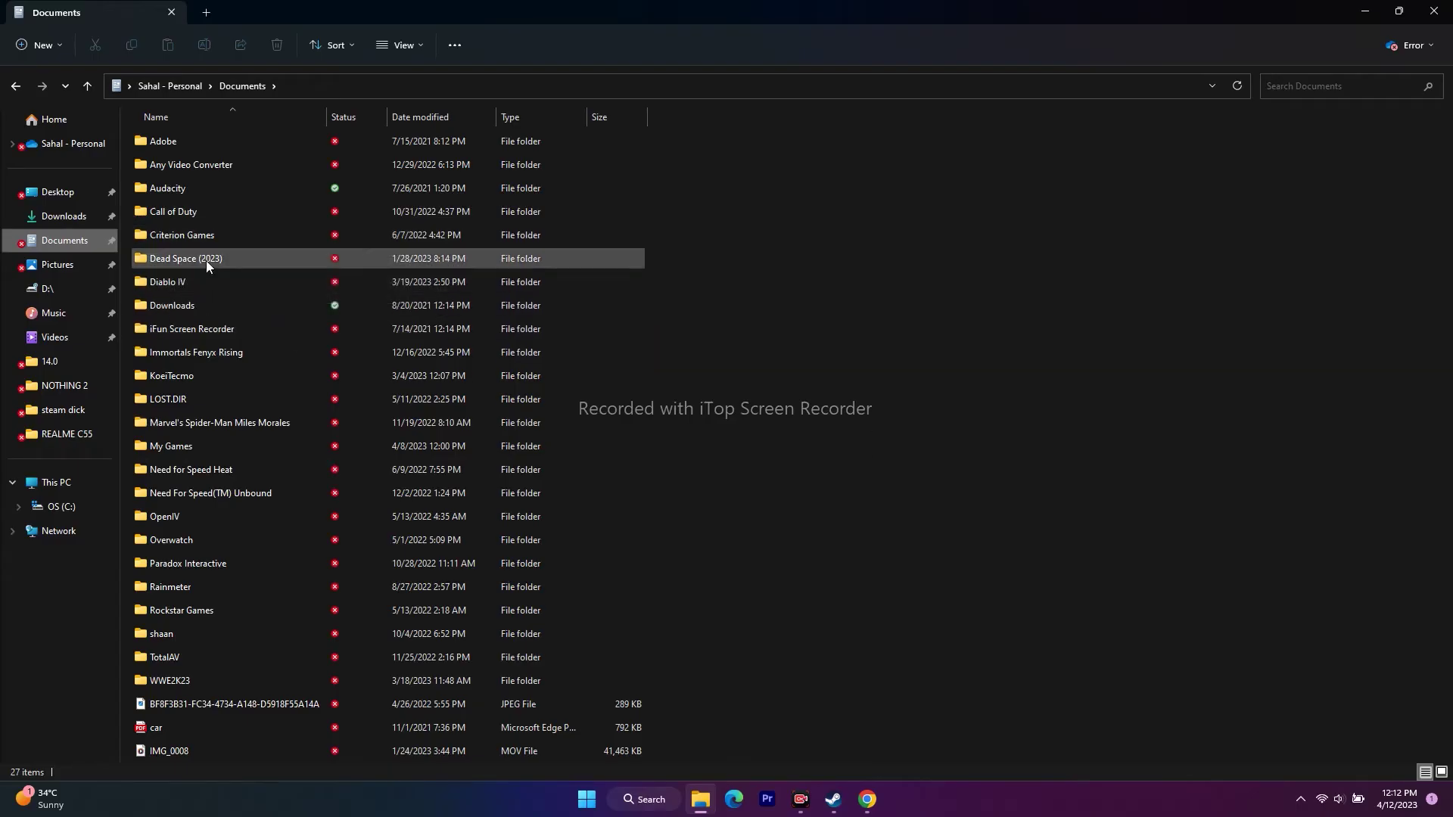
click(1433, 11)
click(867, 802)
click(867, 802)
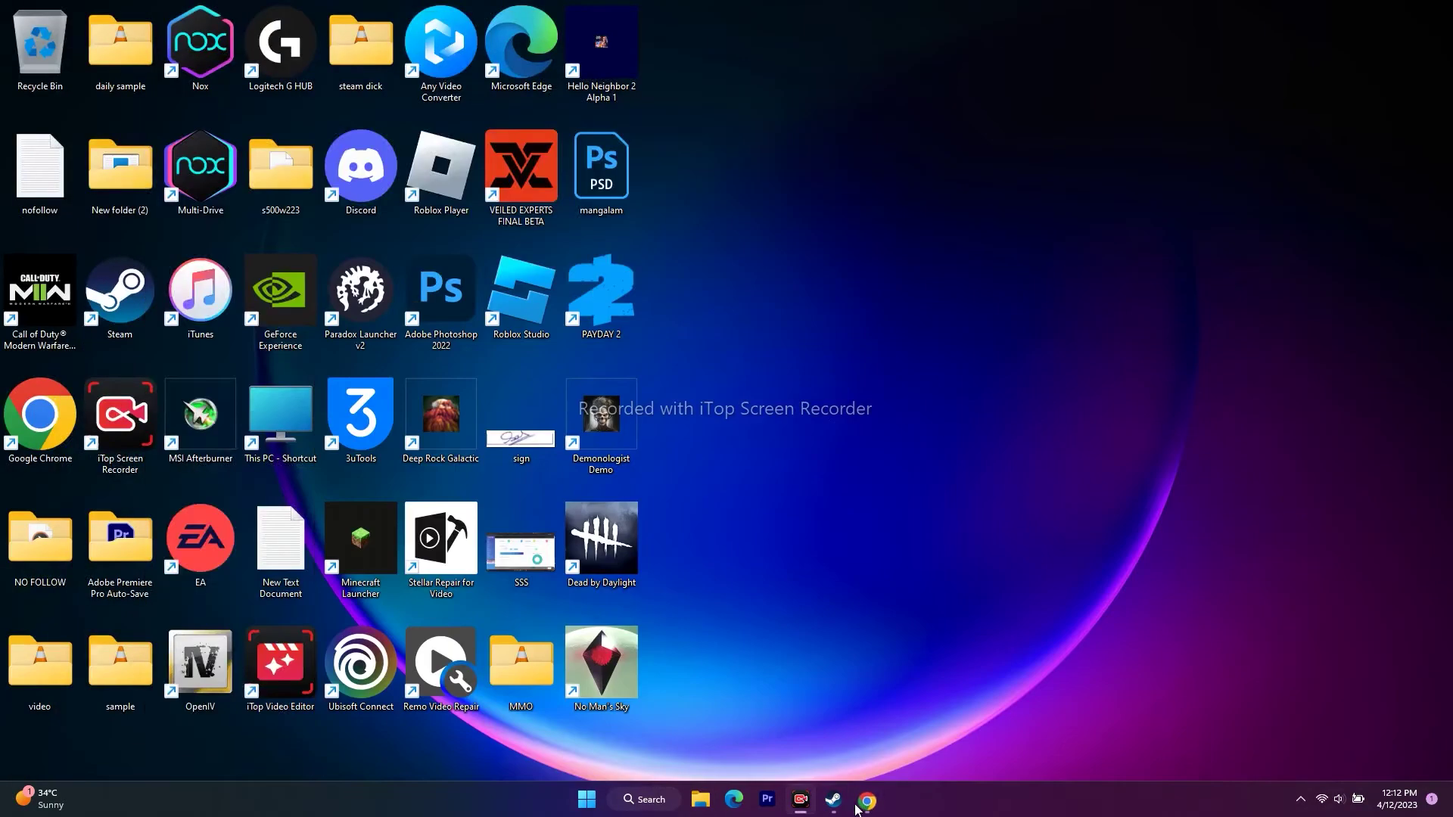
click(833, 800)
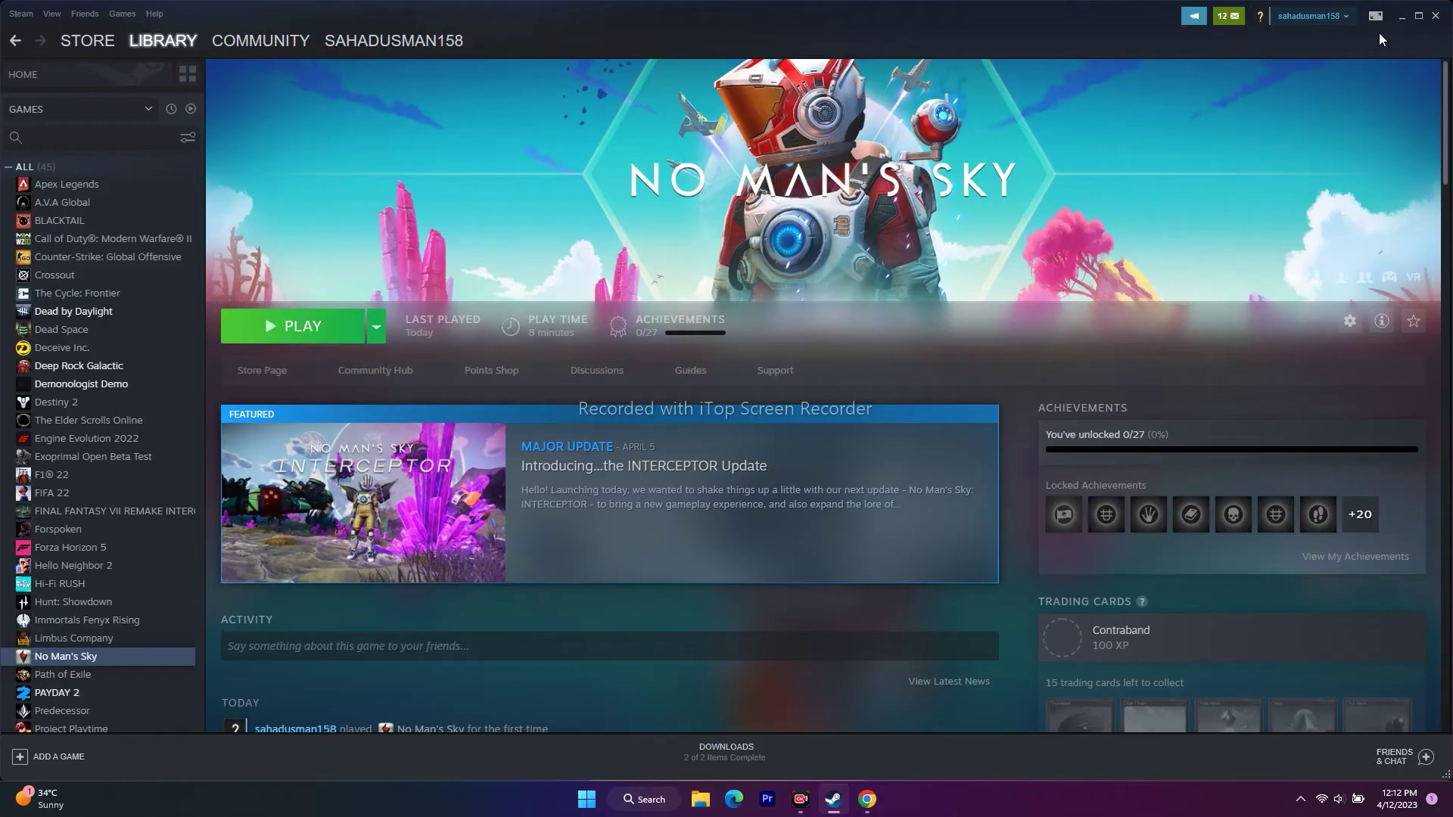
click(1402, 16)
Step: From Control Panel, open the list of apps allowed through Windows Defender Firewall and find No Man's Sky
click(649, 799)
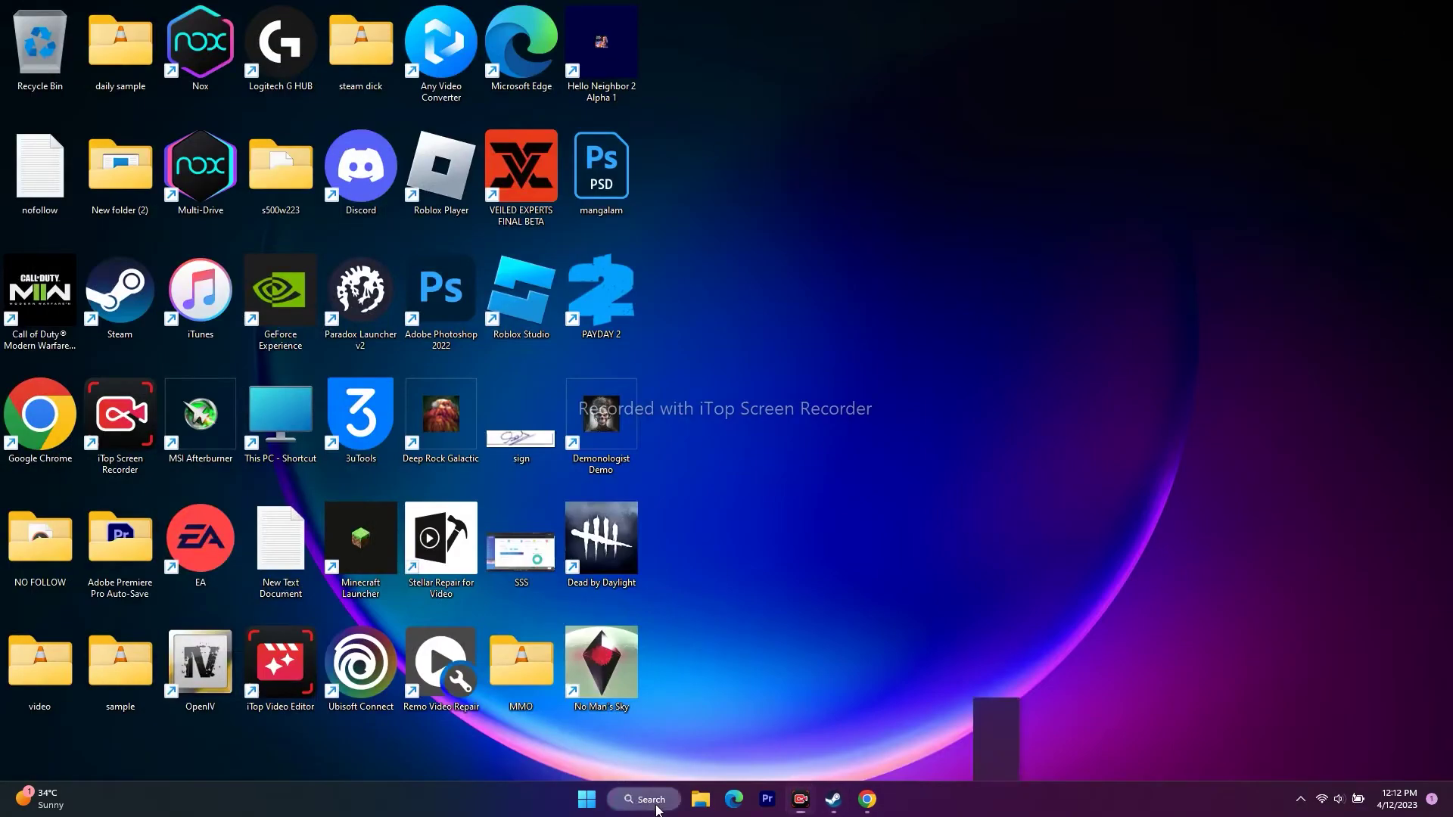
click(567, 472)
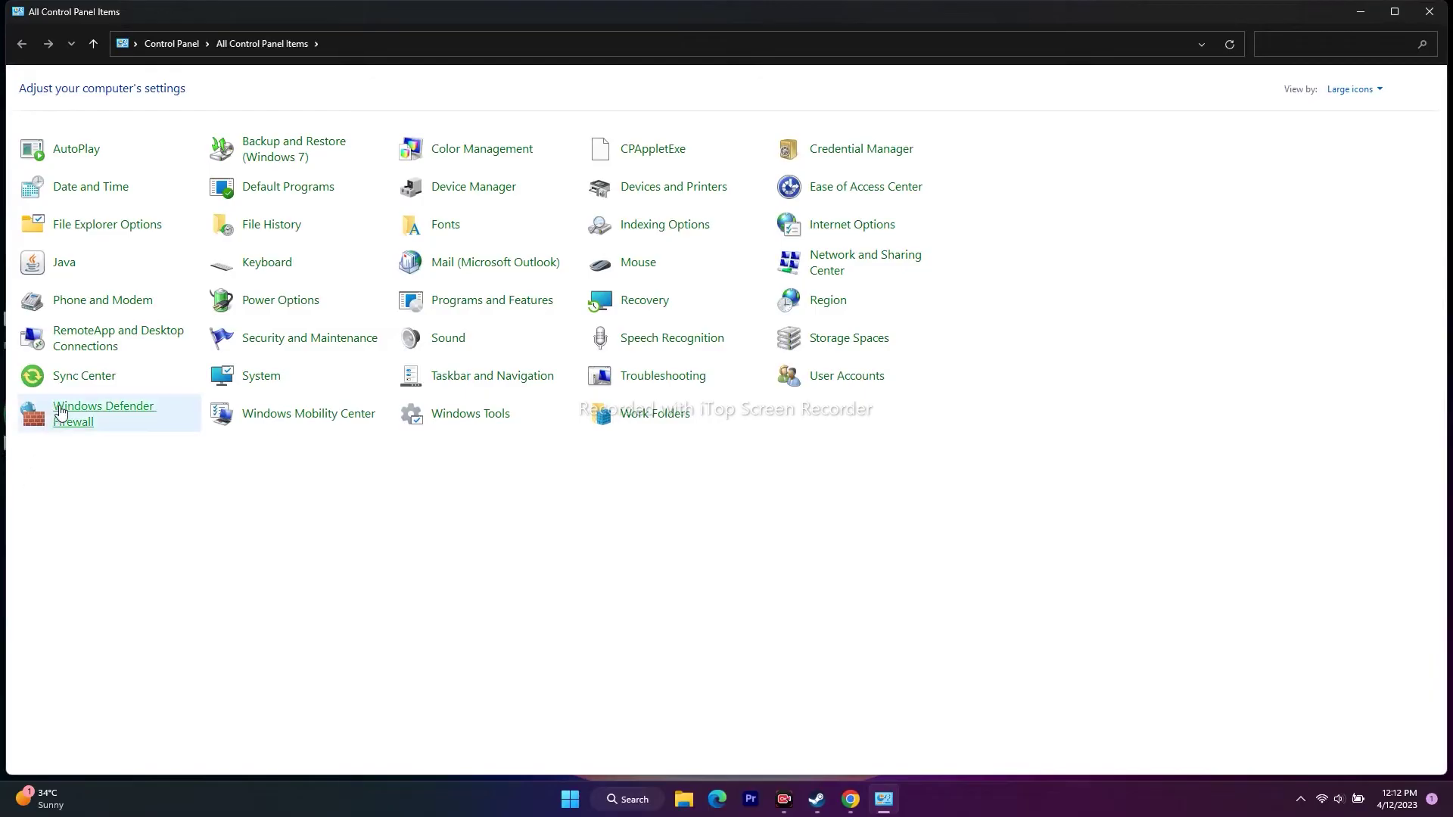
click(62, 412)
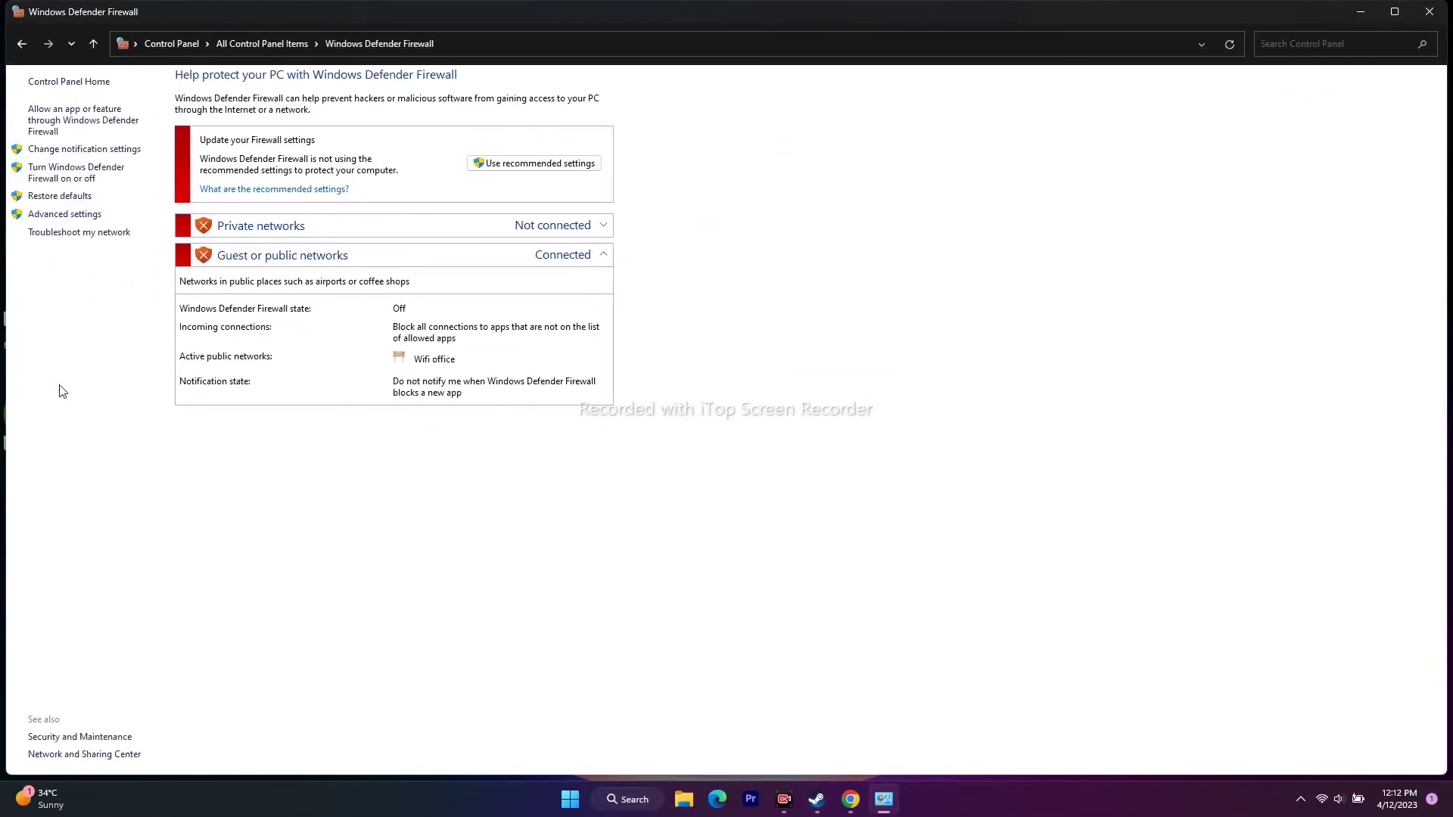
click(51, 122)
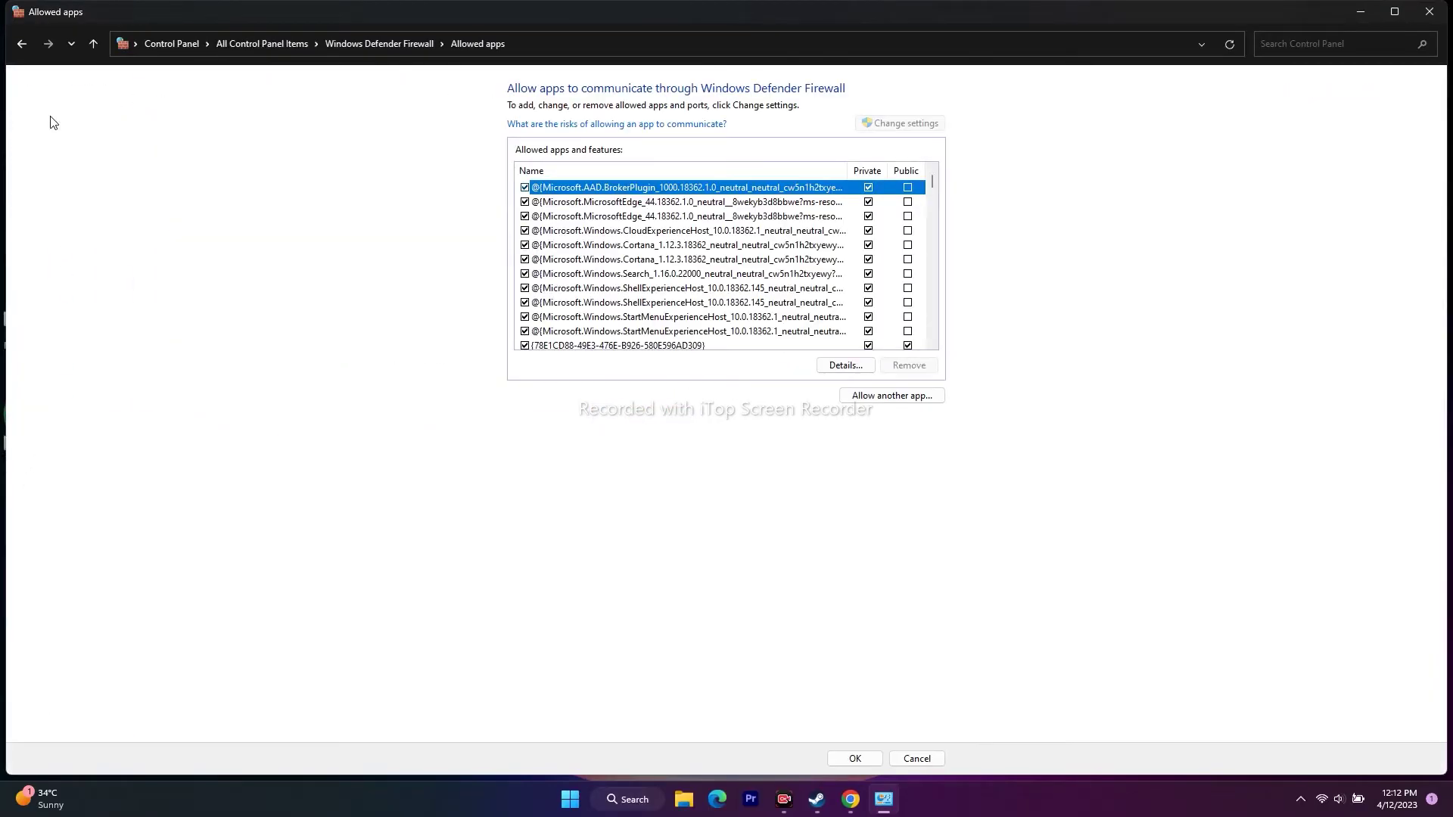
scroll(766, 238, down, 12)
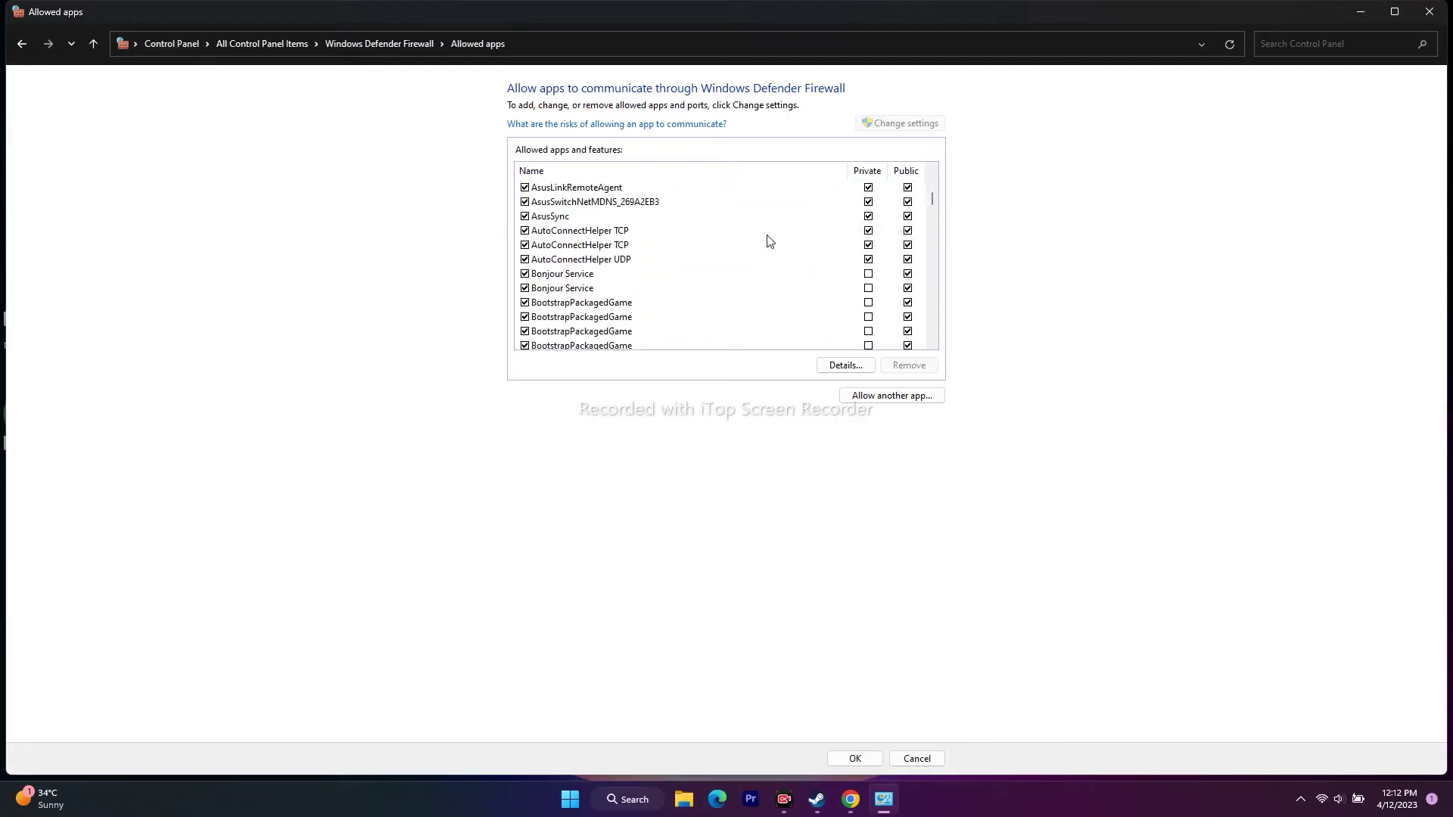
scroll(763, 243, down, 15)
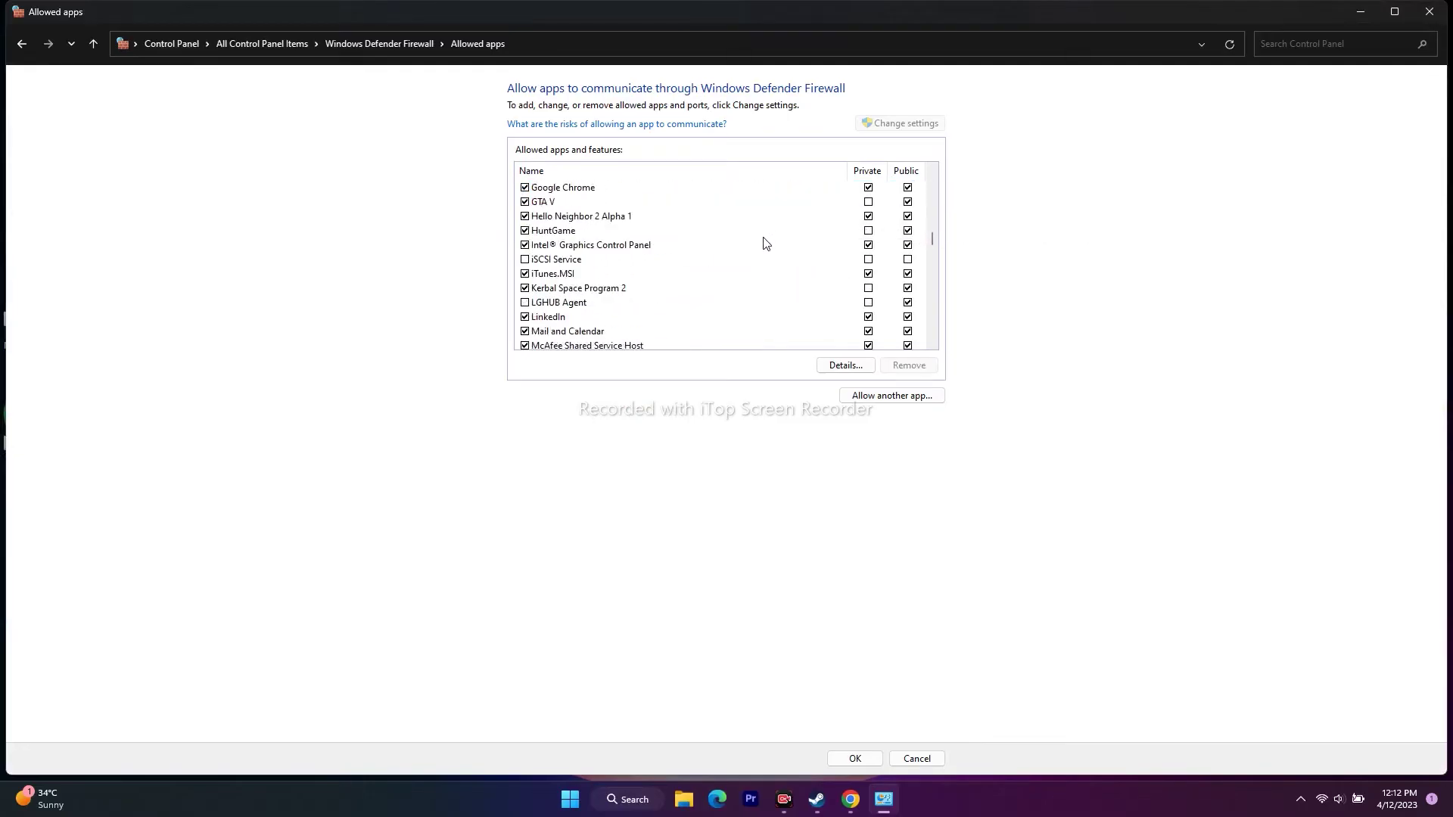
scroll(763, 243, down, 1)
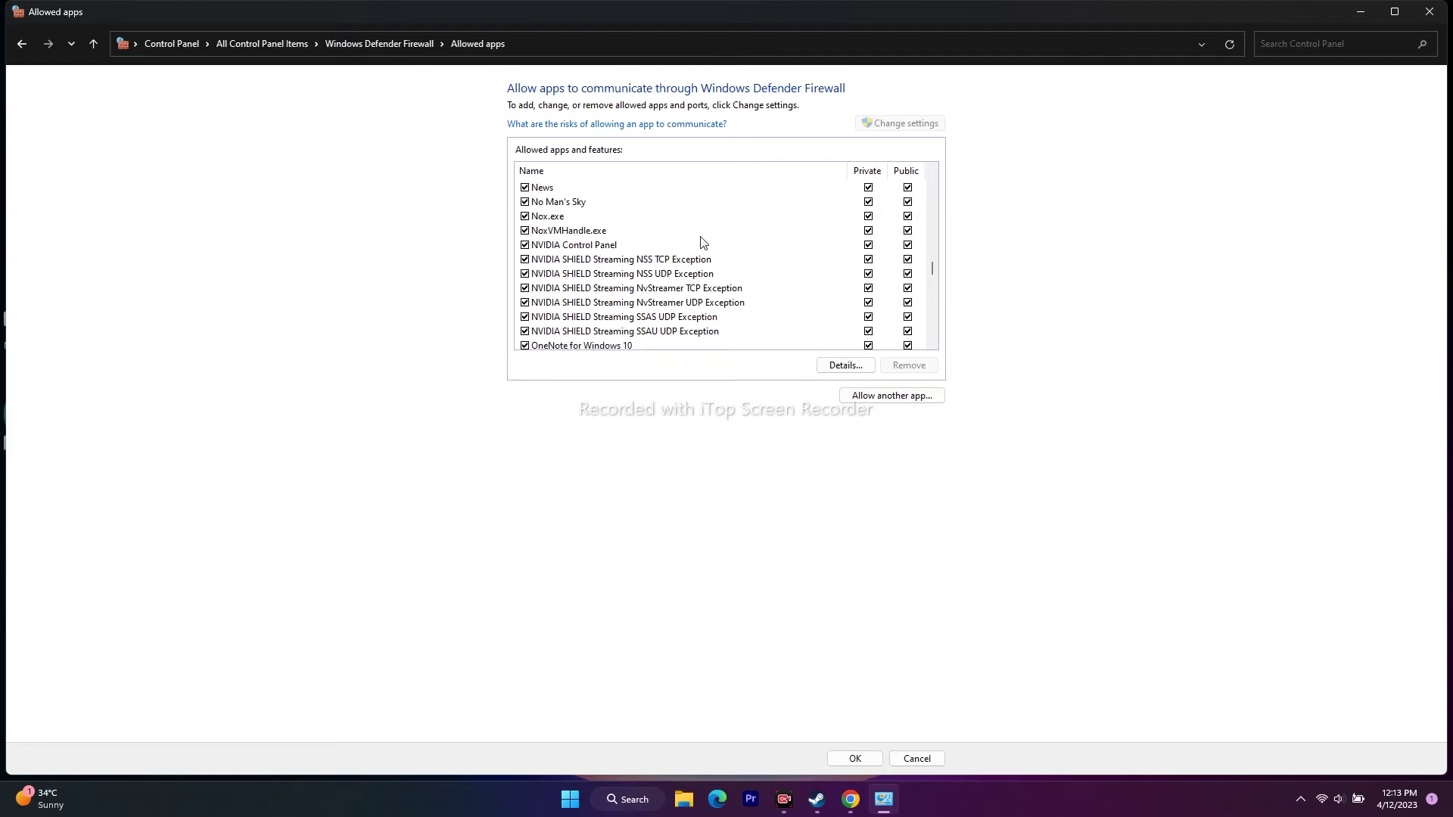
Step: Start adding another app to the firewall's allowed list and browse to the Program Files (x86) folder on drive C
click(868, 400)
click(837, 470)
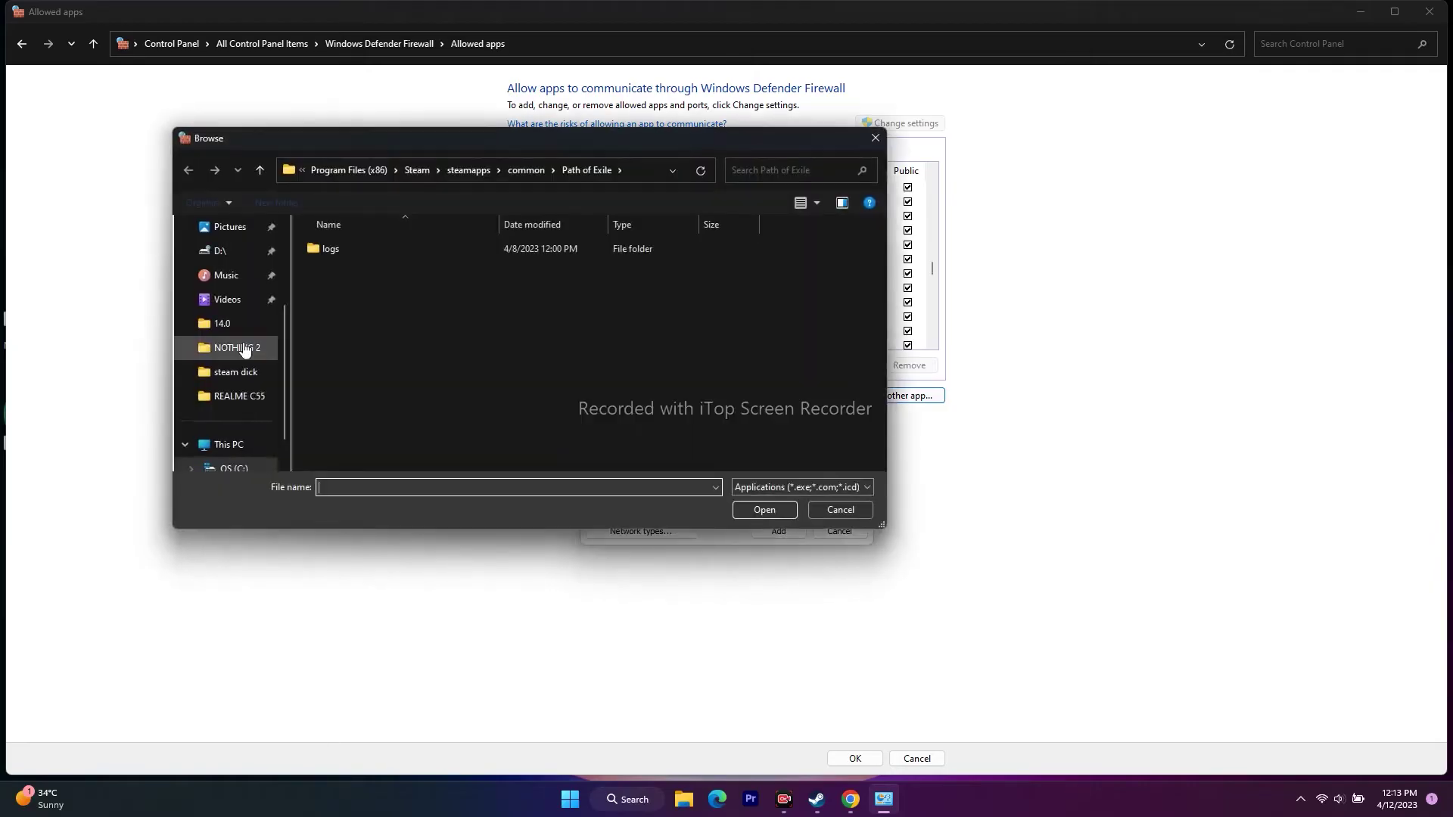
click(256, 454)
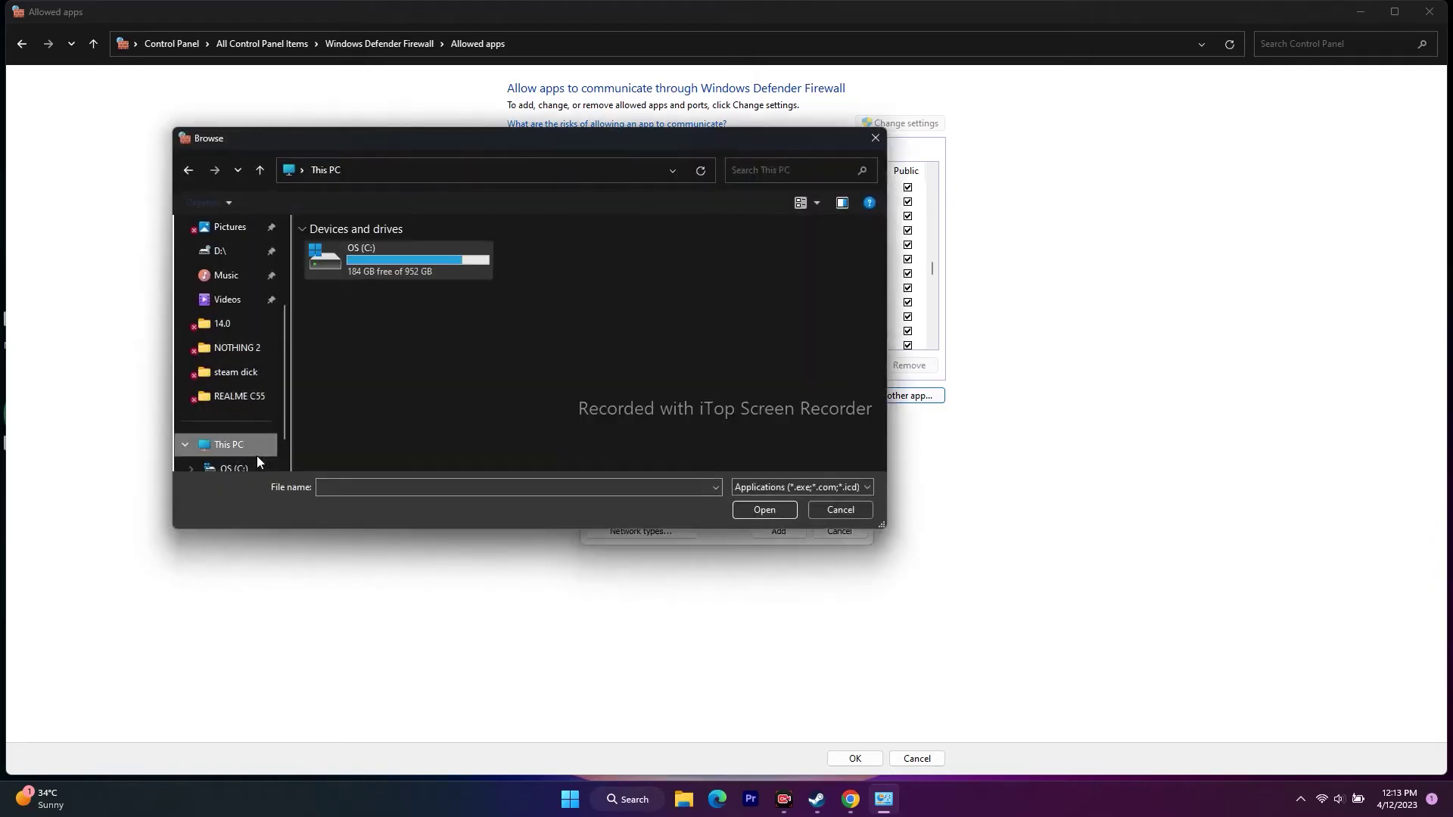
double_click(410, 264)
scroll(377, 323, down, 6)
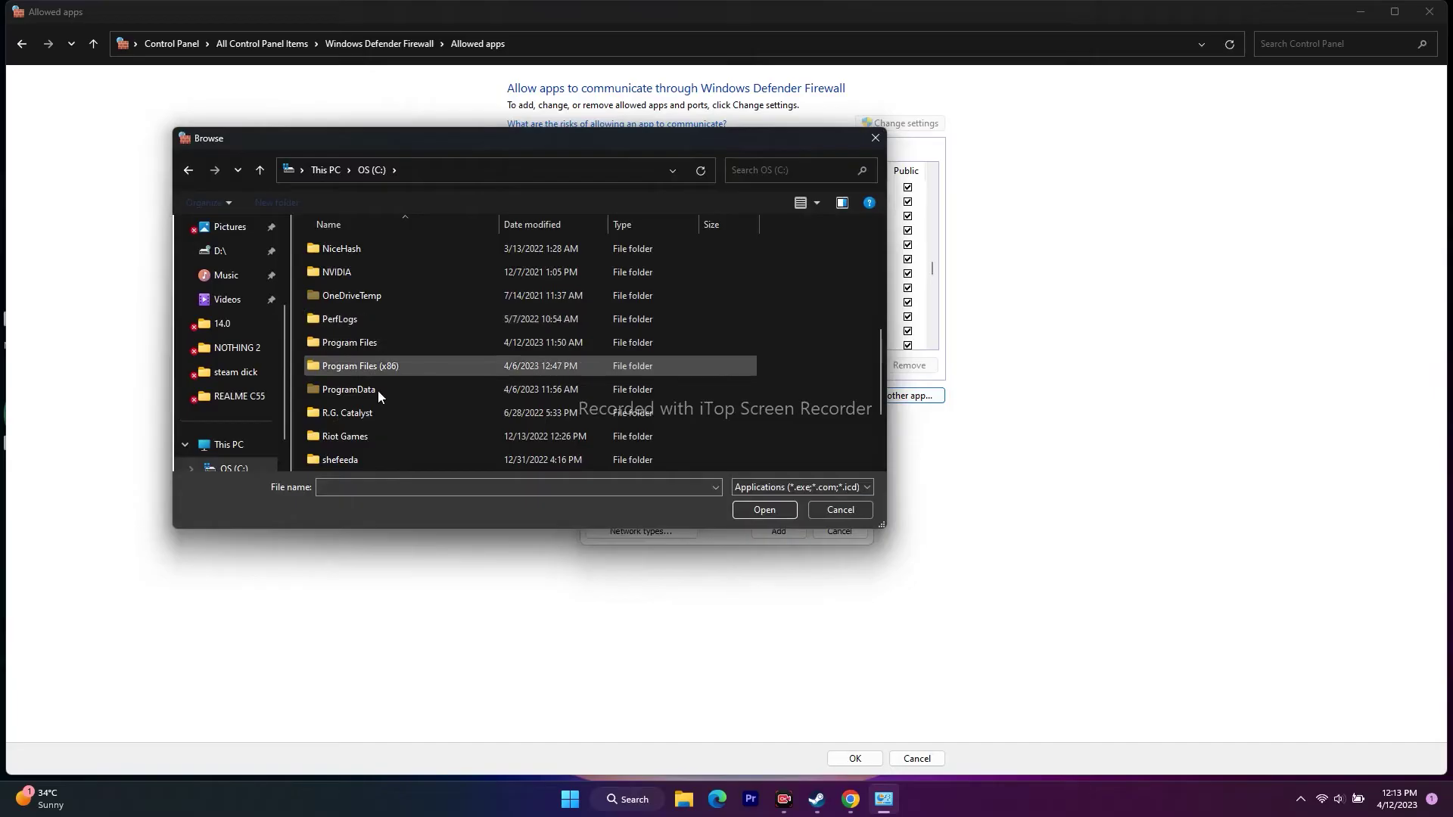
double_click(386, 366)
Step: Browse through Steam, steamapps and common to the No Man's Sky game folder
scroll(397, 291, down, 9)
scroll(396, 295, down, 6)
scroll(397, 295, down, 2)
double_click(365, 388)
scroll(380, 318, down, 2)
scroll(383, 317, down, 3)
double_click(380, 367)
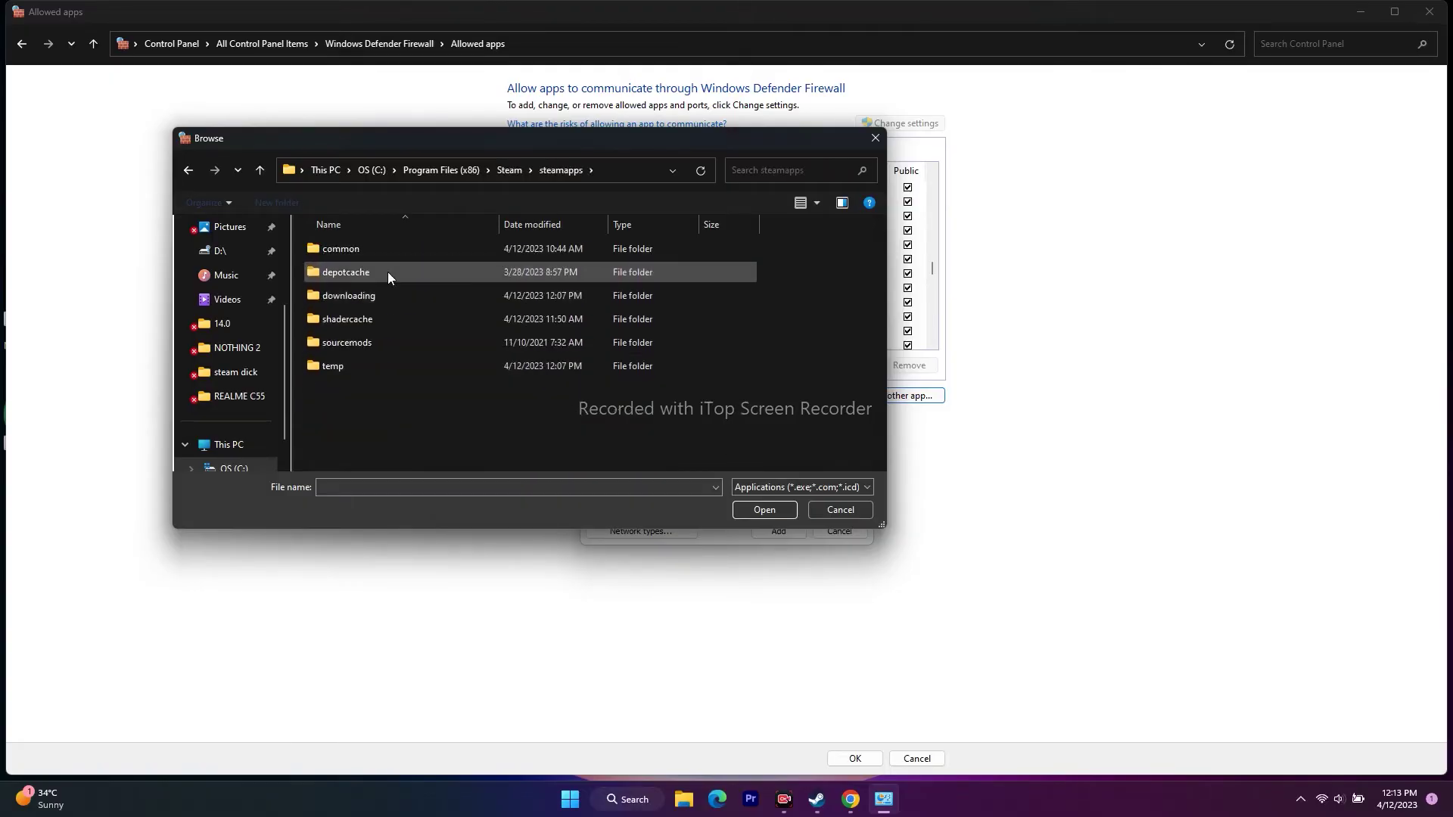
double_click(387, 253)
scroll(392, 284, down, 4)
scroll(392, 284, down, 1)
double_click(376, 302)
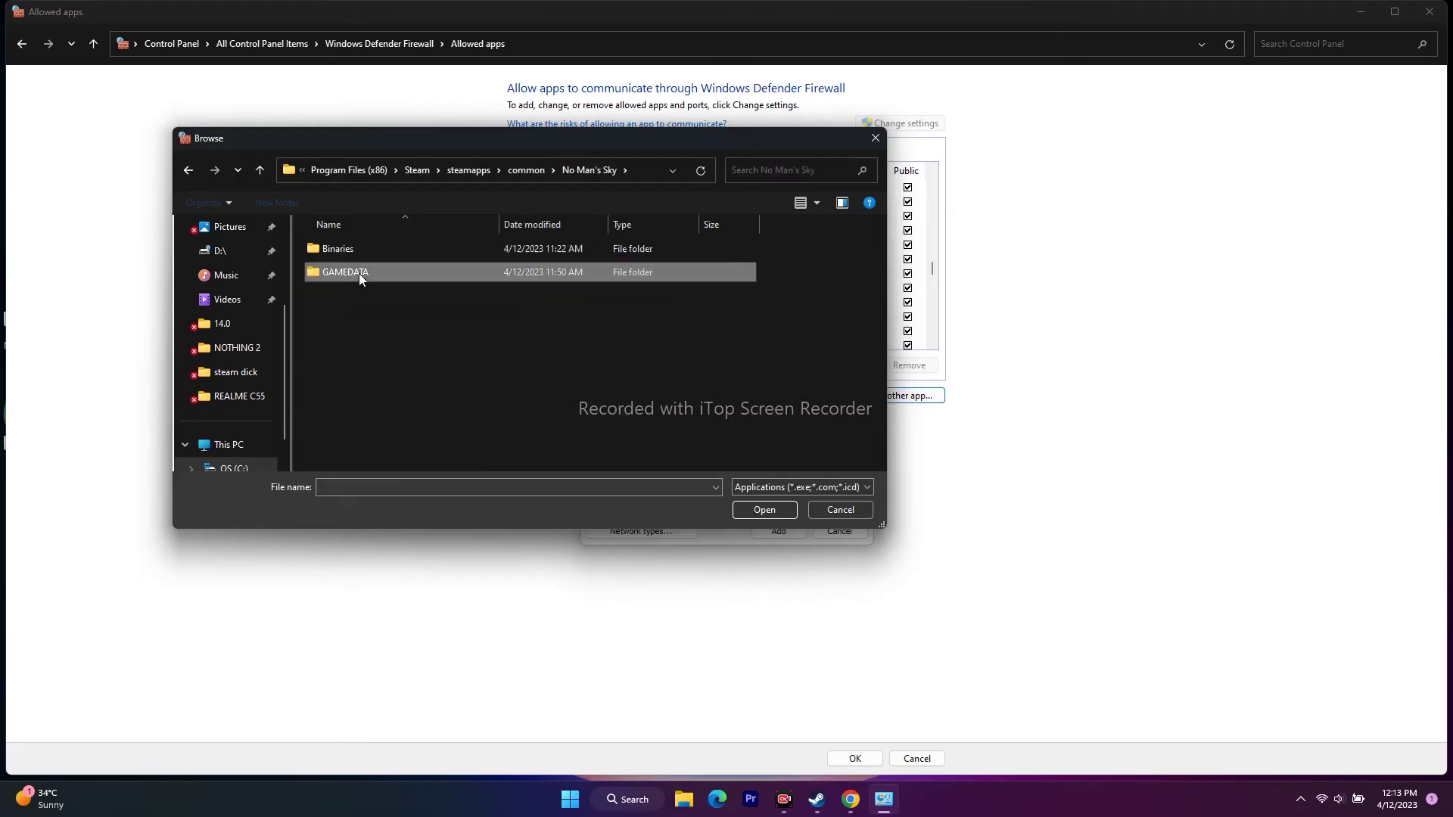
Step: Try to add the NMS application from the Binaries folder to the allowed apps, and close the firewall windows
double_click(360, 247)
click(369, 274)
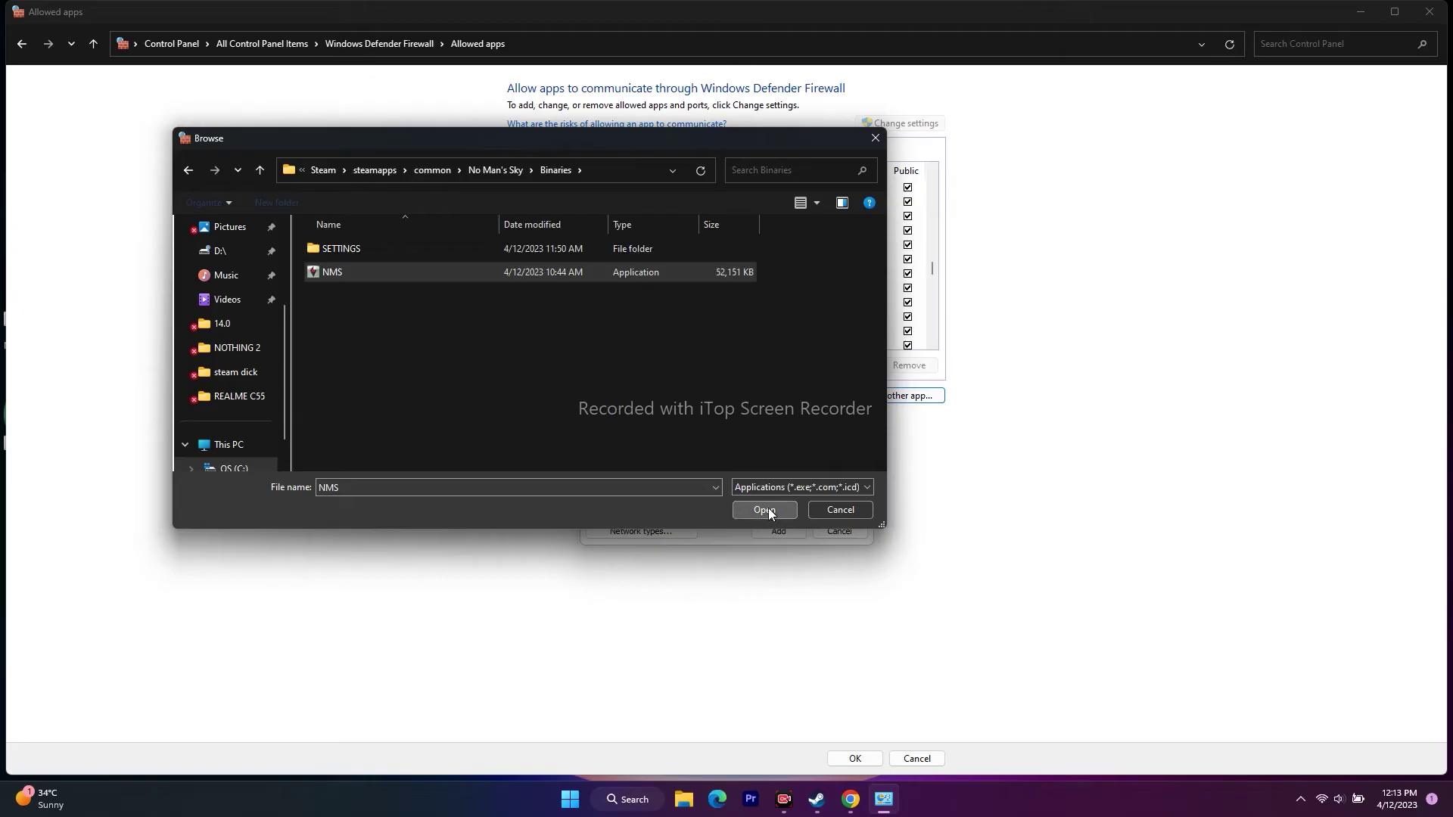
click(765, 510)
click(778, 531)
click(822, 452)
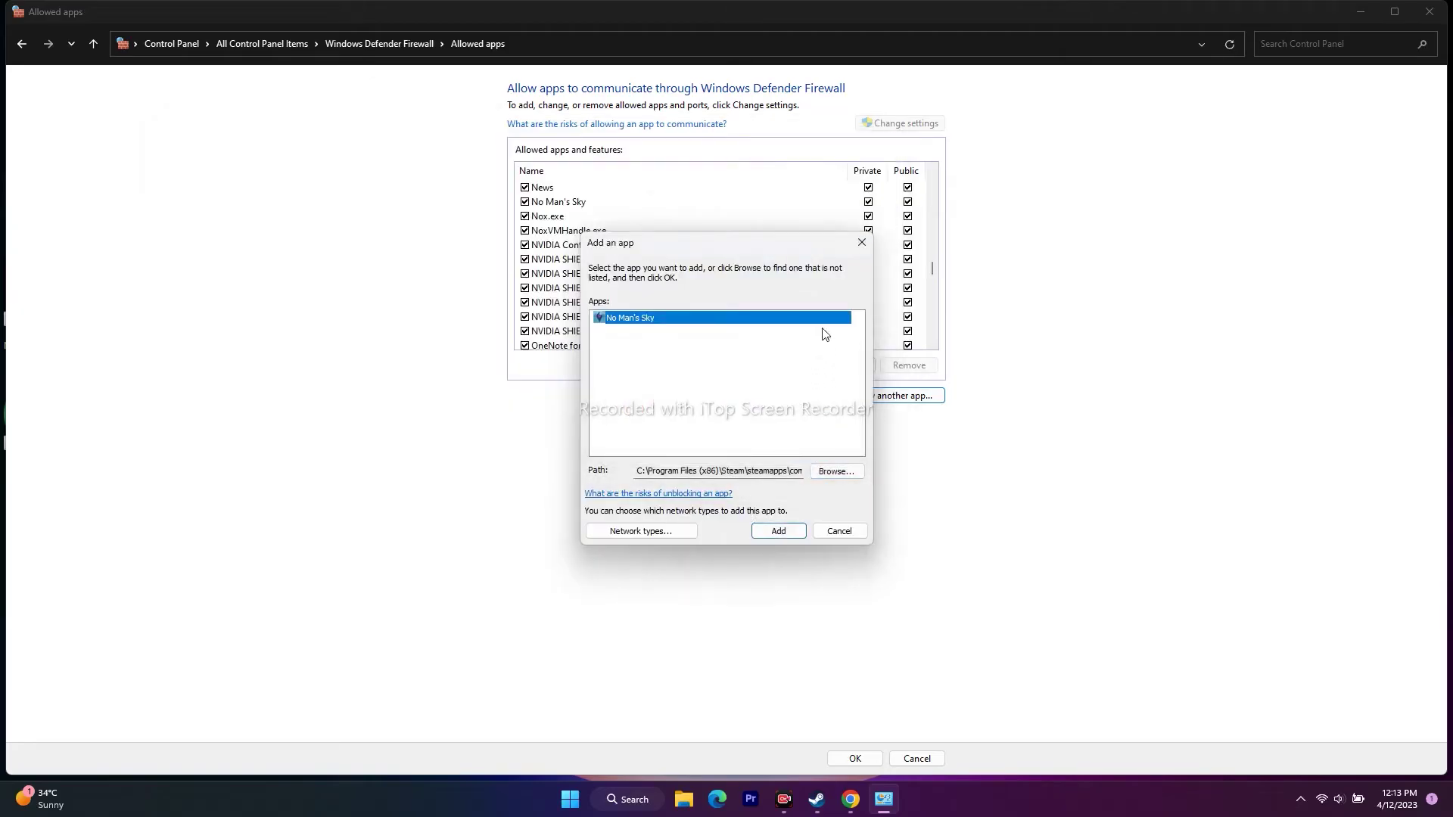
click(861, 242)
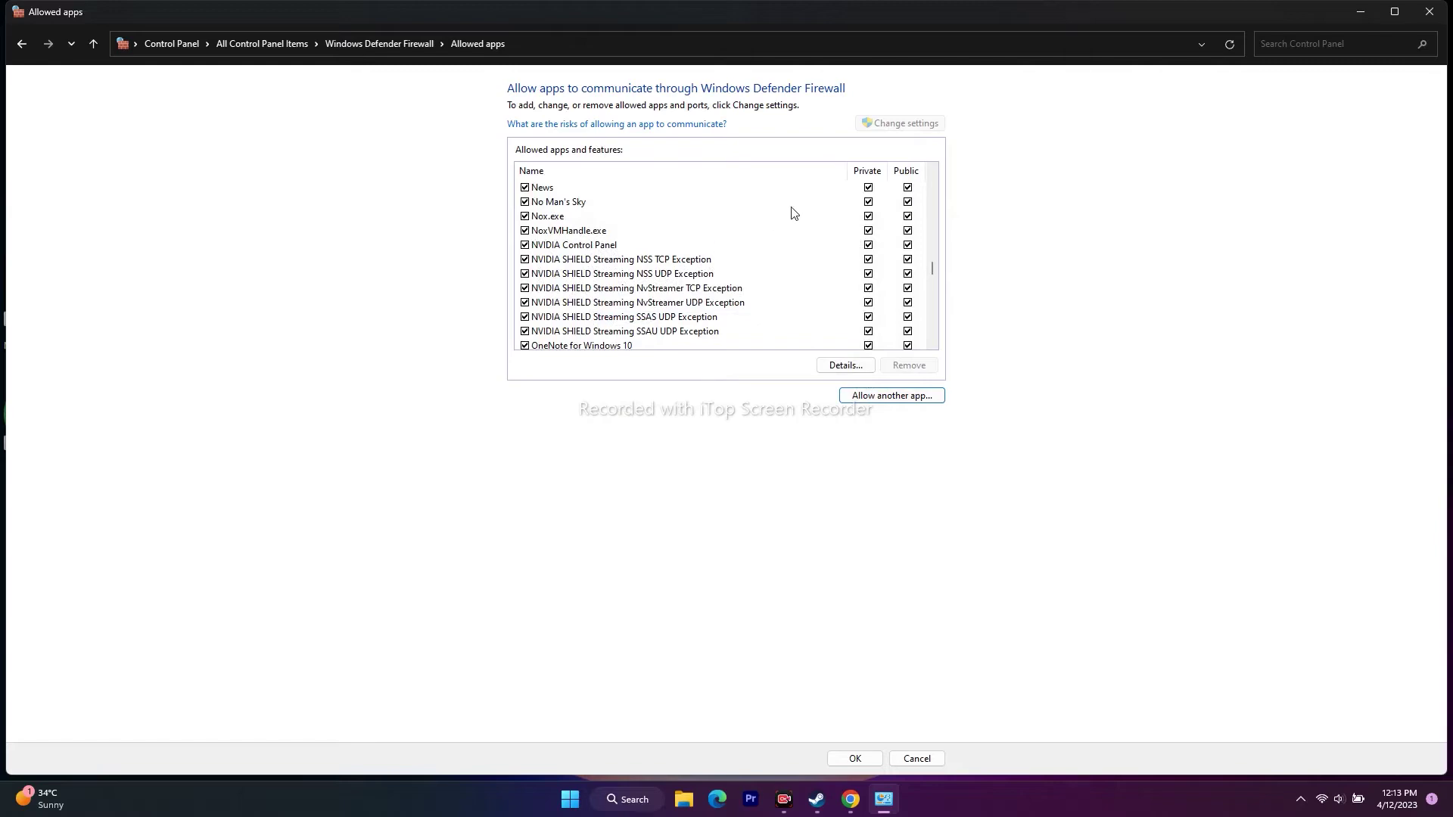
click(1429, 11)
click(836, 802)
click(836, 802)
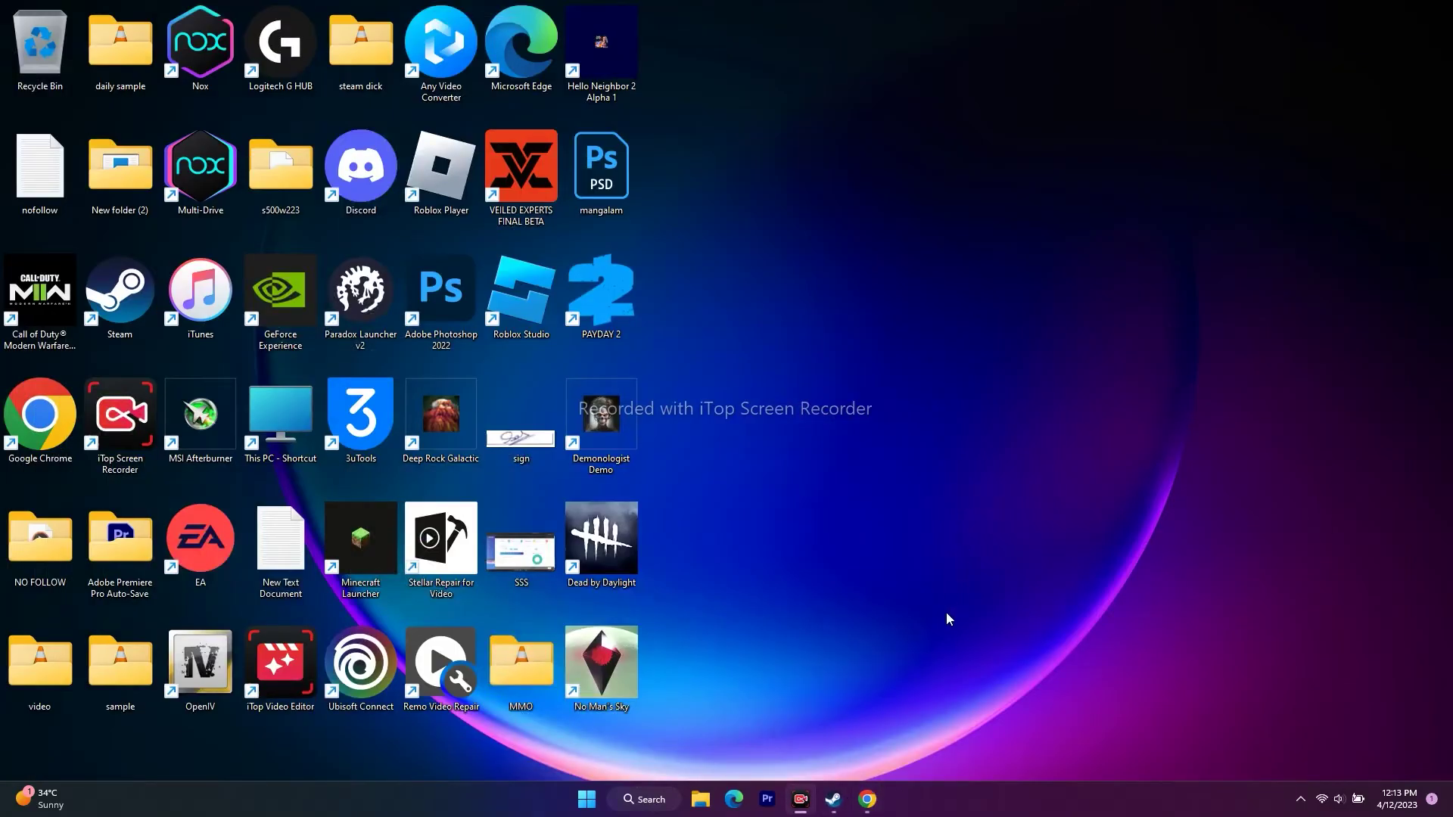
click(833, 800)
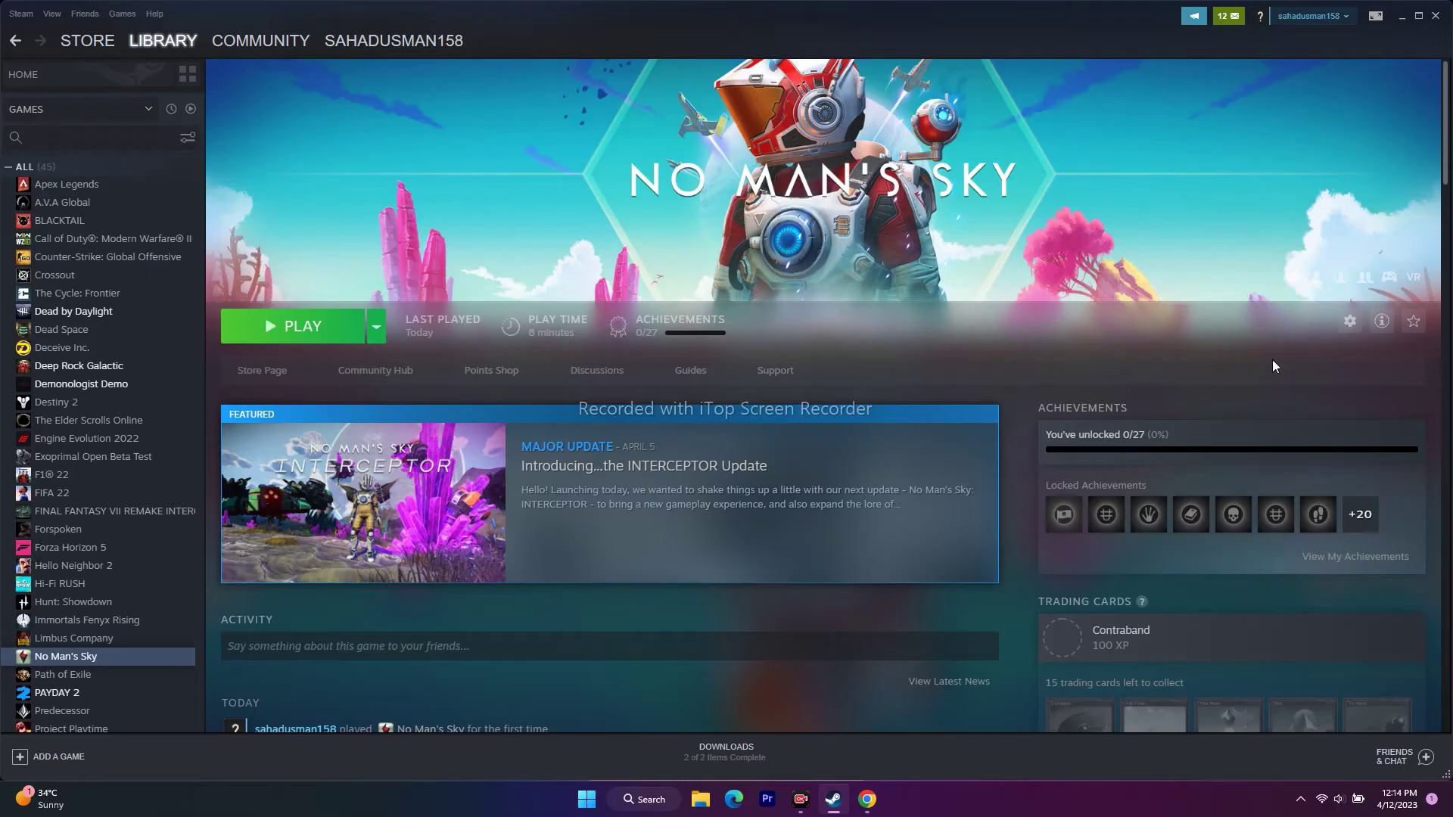
click(1402, 15)
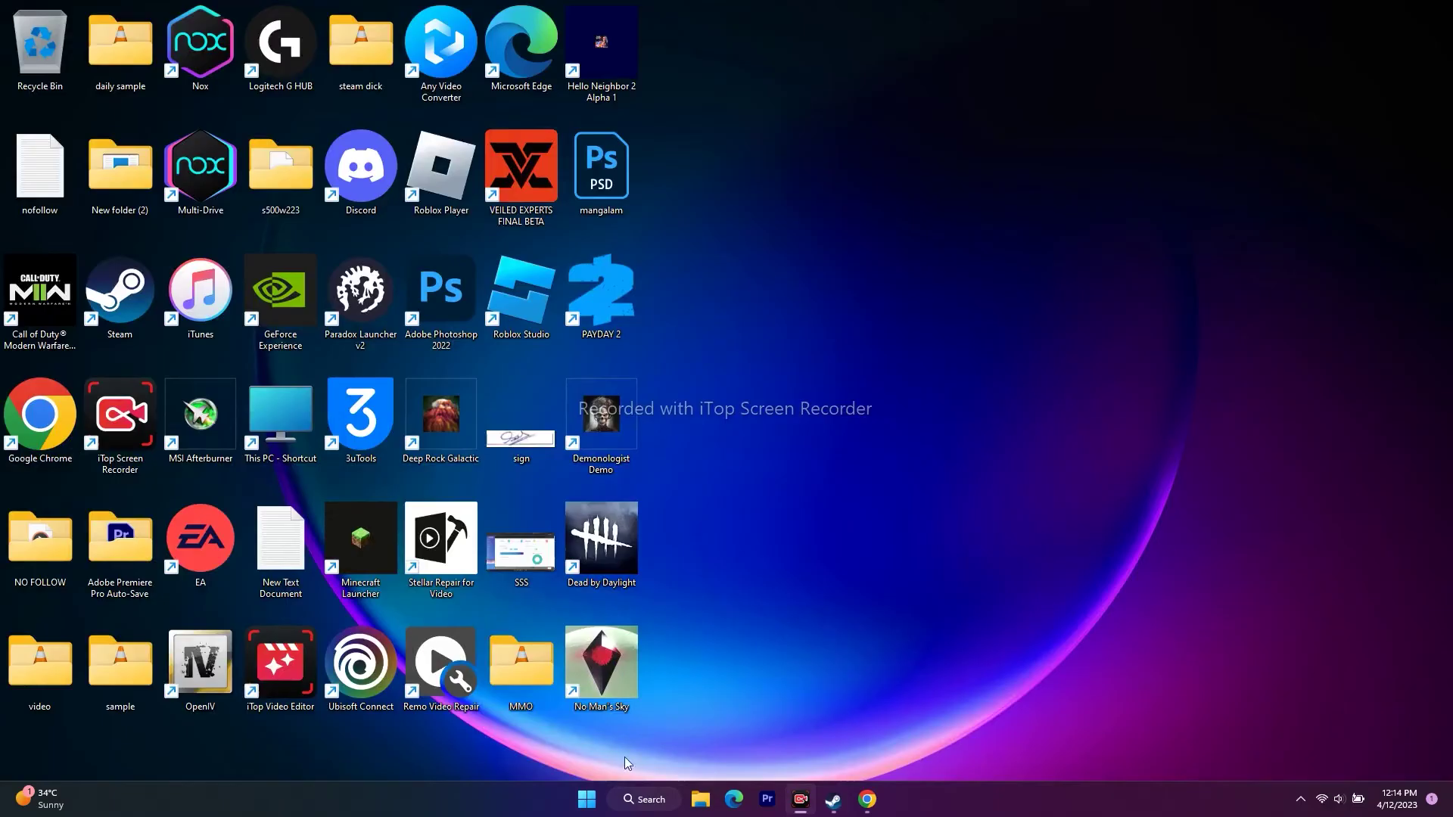
Step: Open System Configuration, hide all Microsoft services in the services list and confirm
click(642, 801)
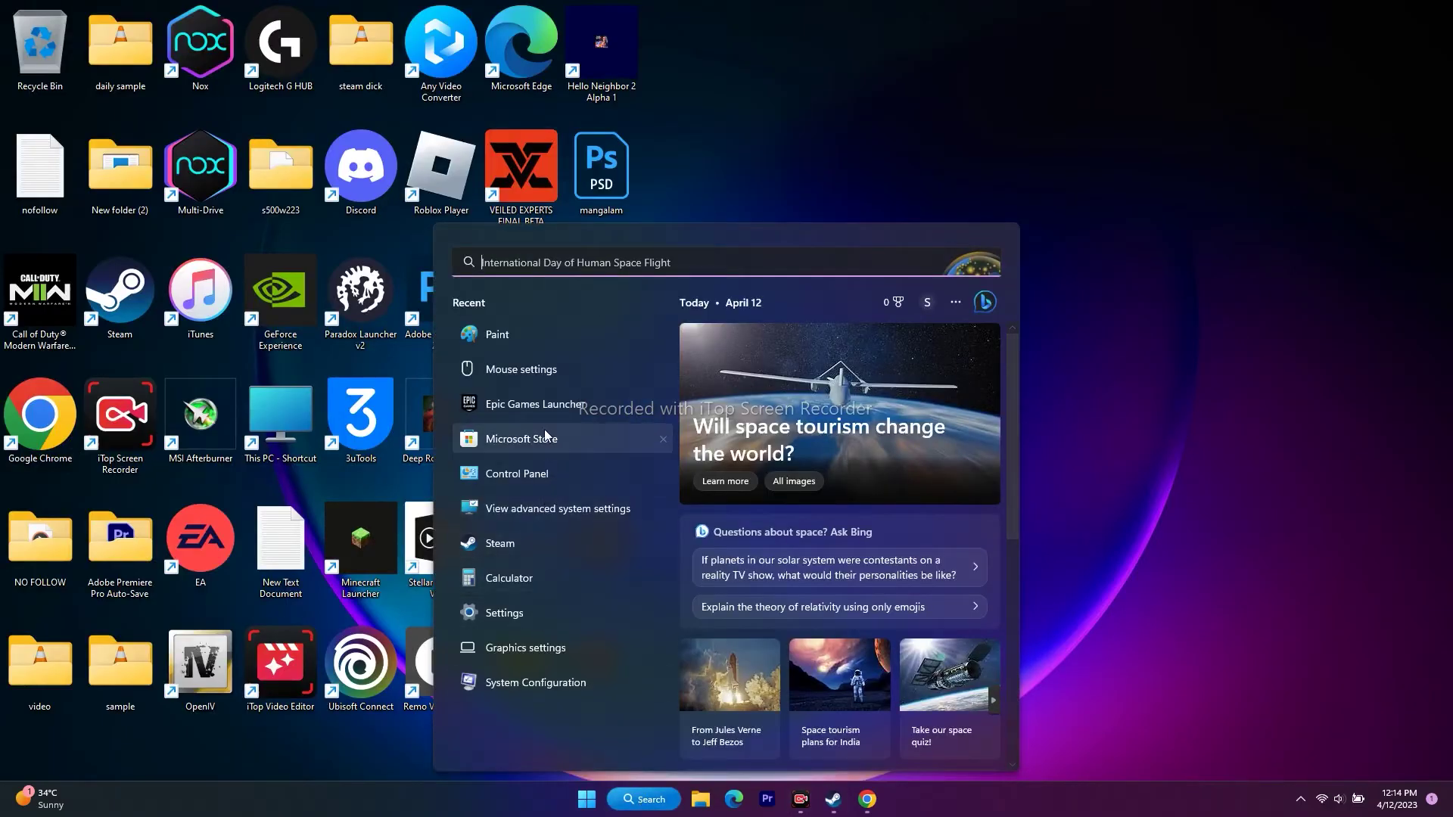
click(533, 682)
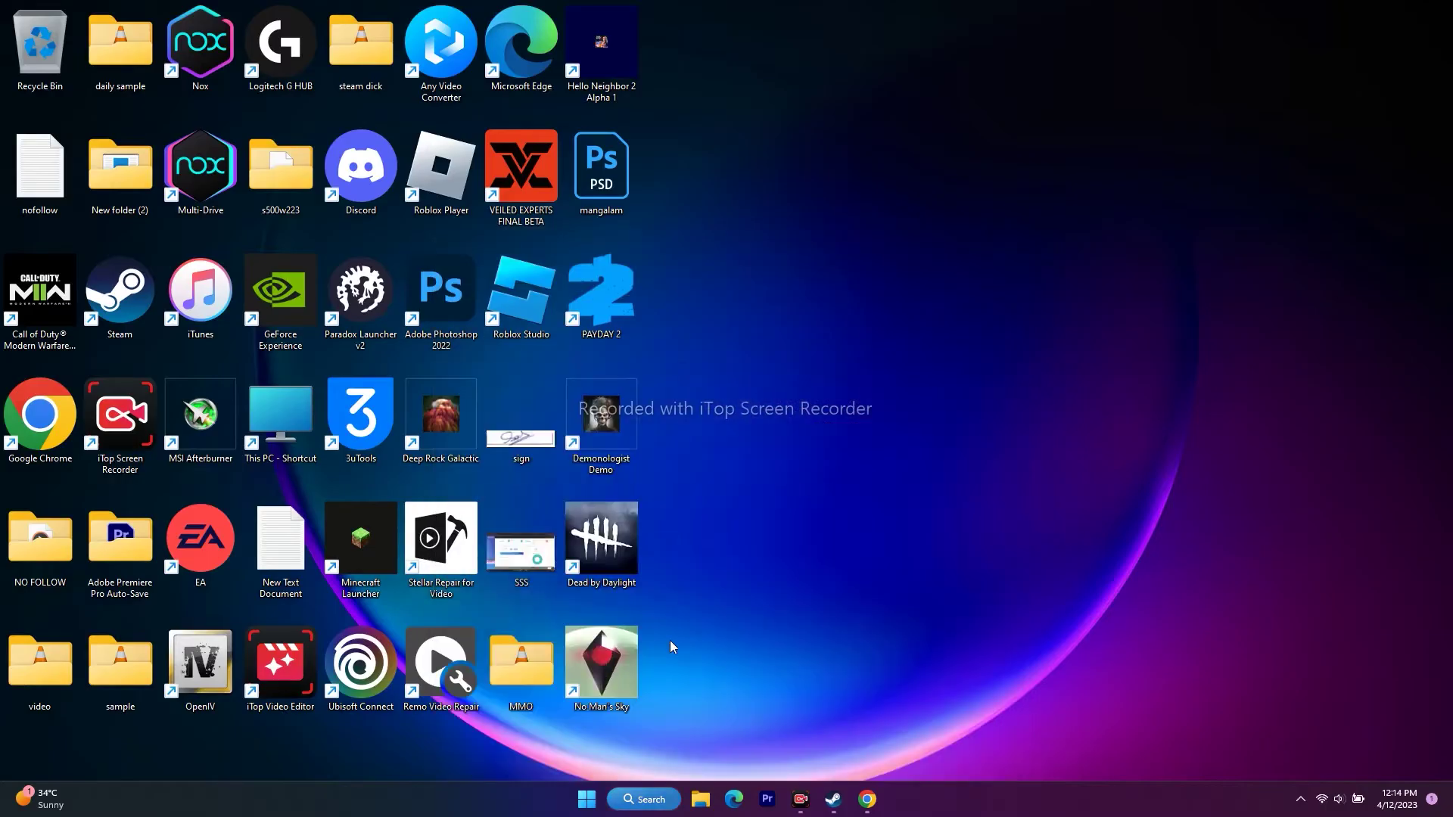
click(605, 280)
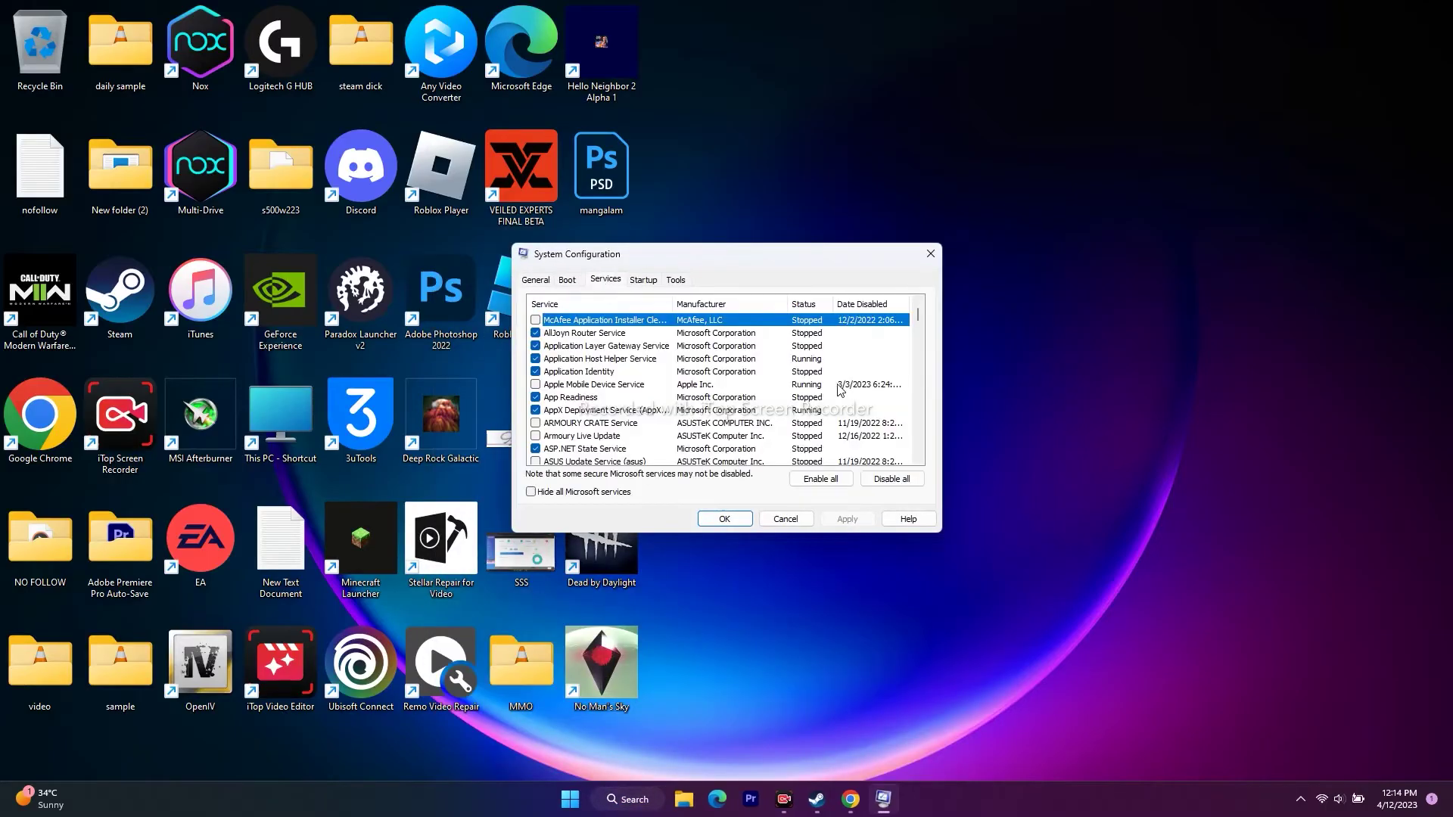
click(532, 493)
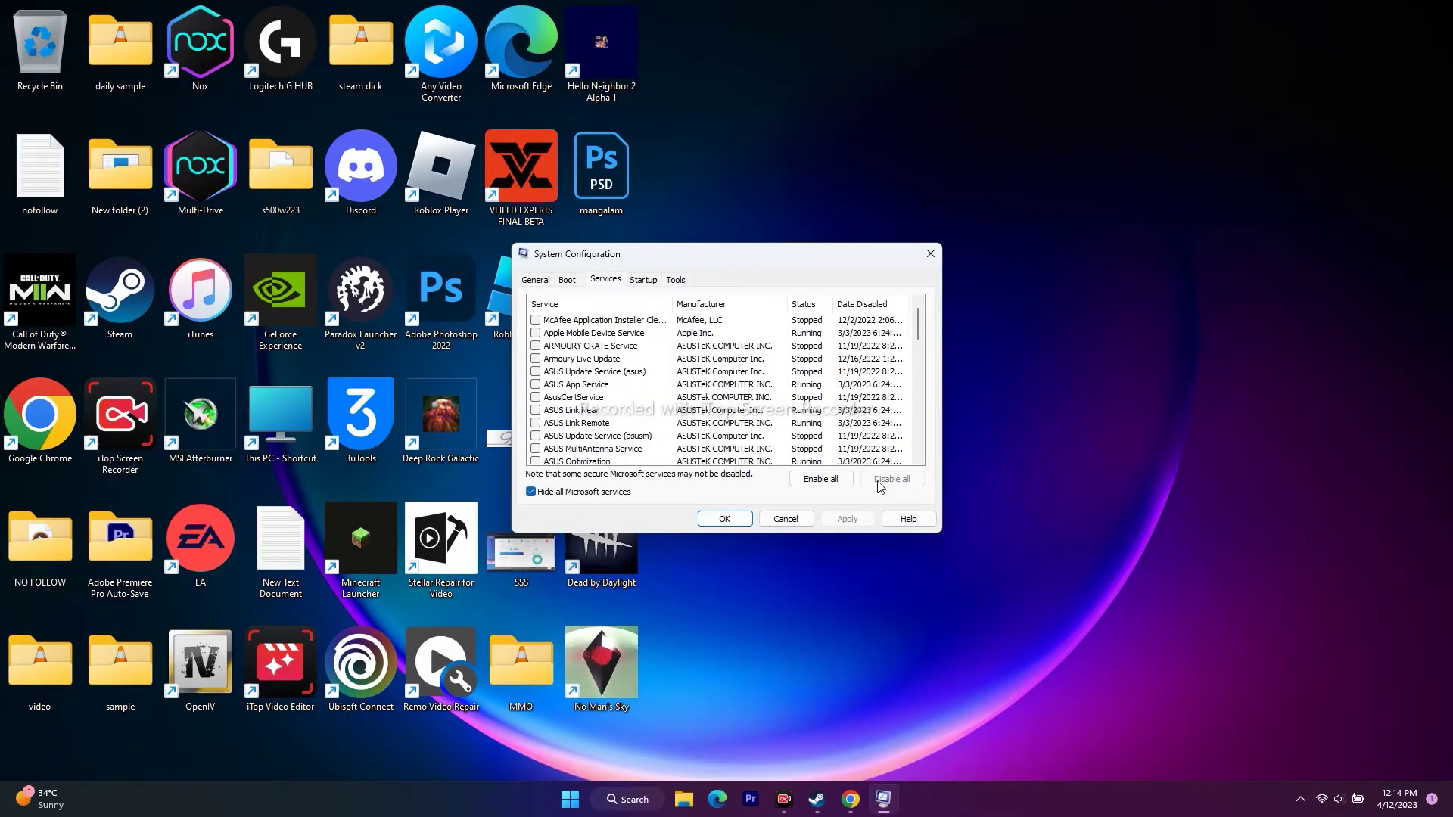
click(726, 520)
Step: In Steam, open No Man's Sky's properties, set the launch option to Play No Man's Sky and enter -dx11 as the advanced launch option
click(833, 801)
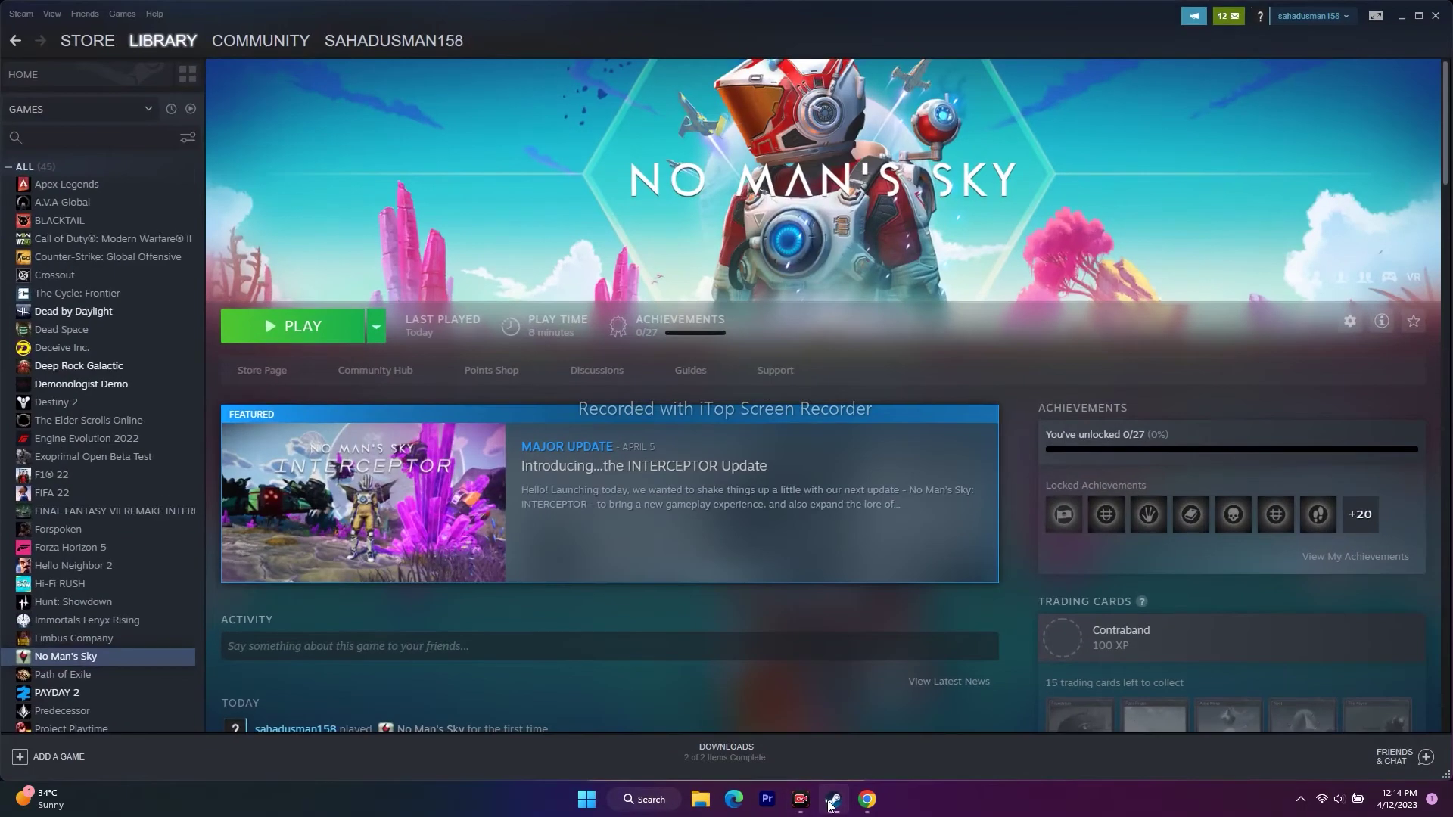
click(831, 802)
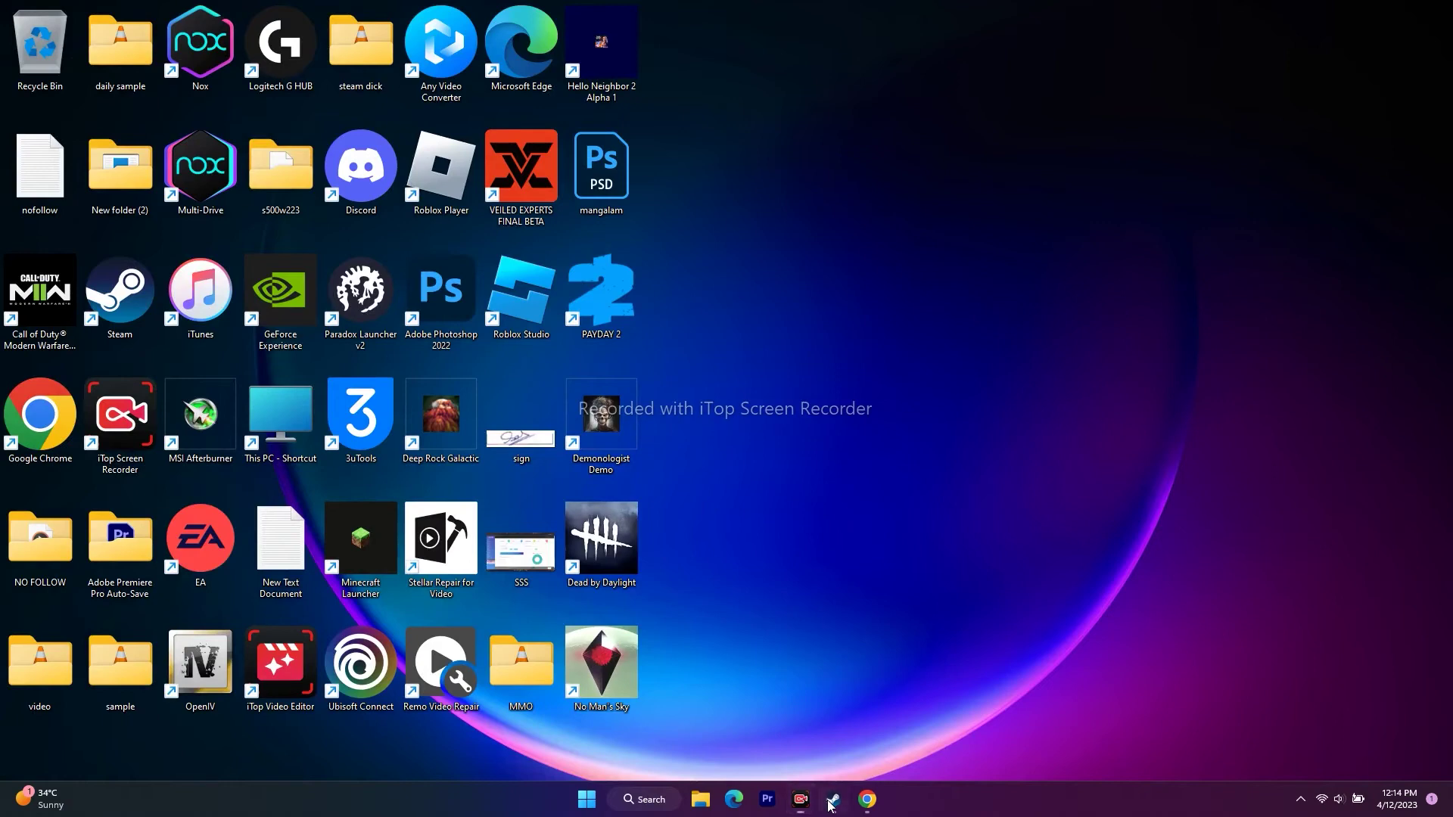
click(832, 801)
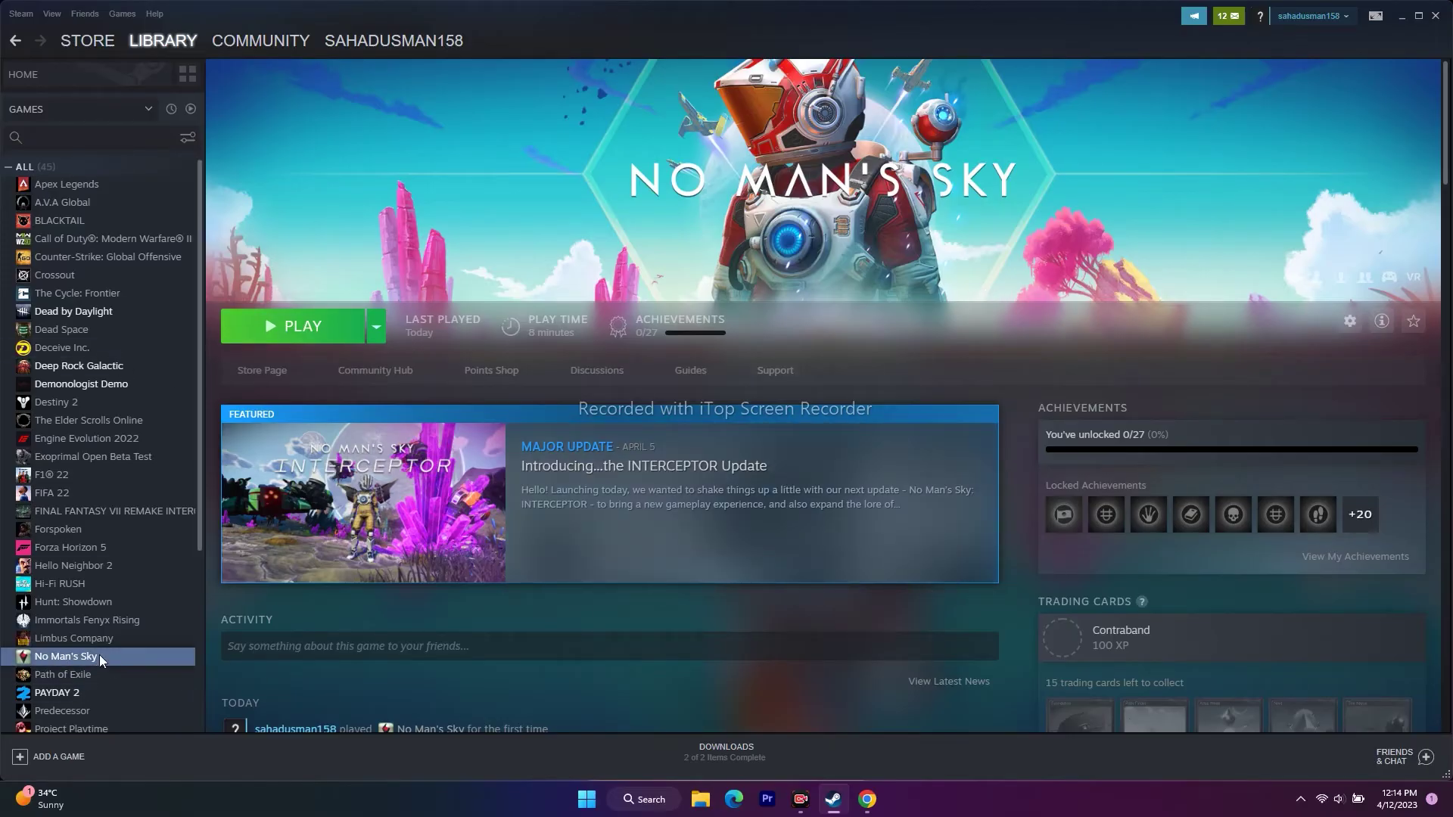
right_click(147, 654)
click(161, 648)
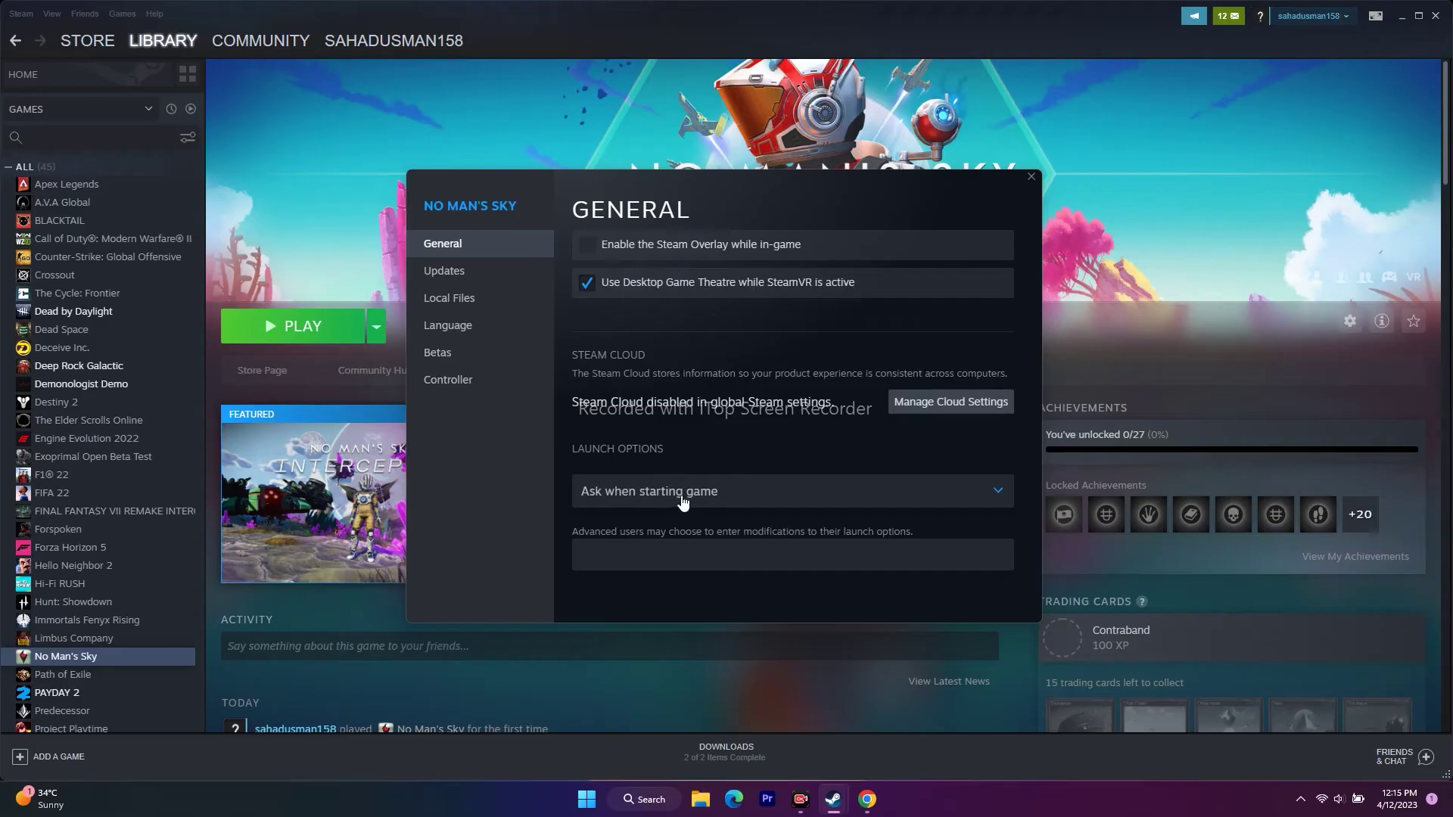
click(639, 492)
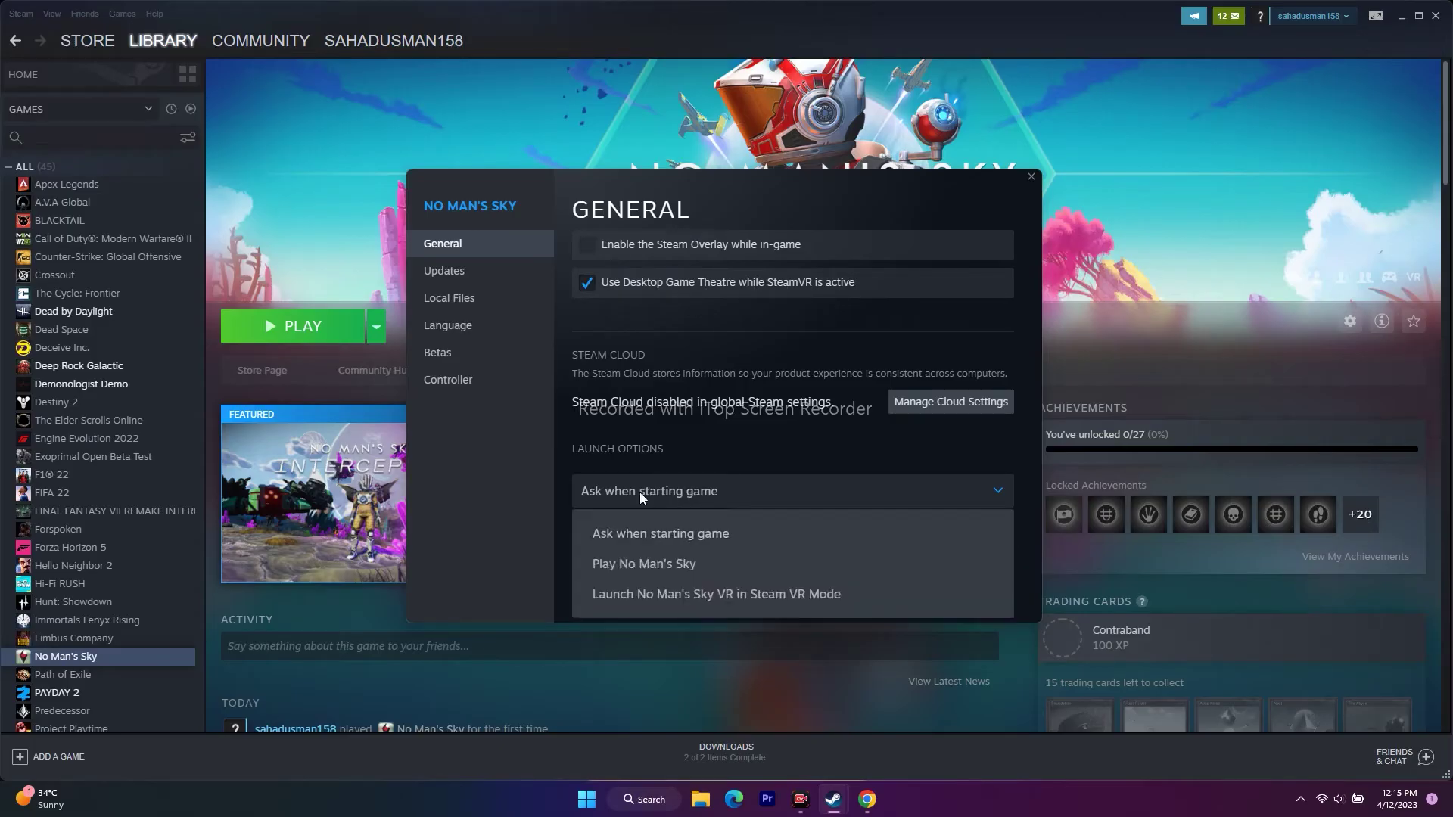
click(633, 564)
click(629, 553)
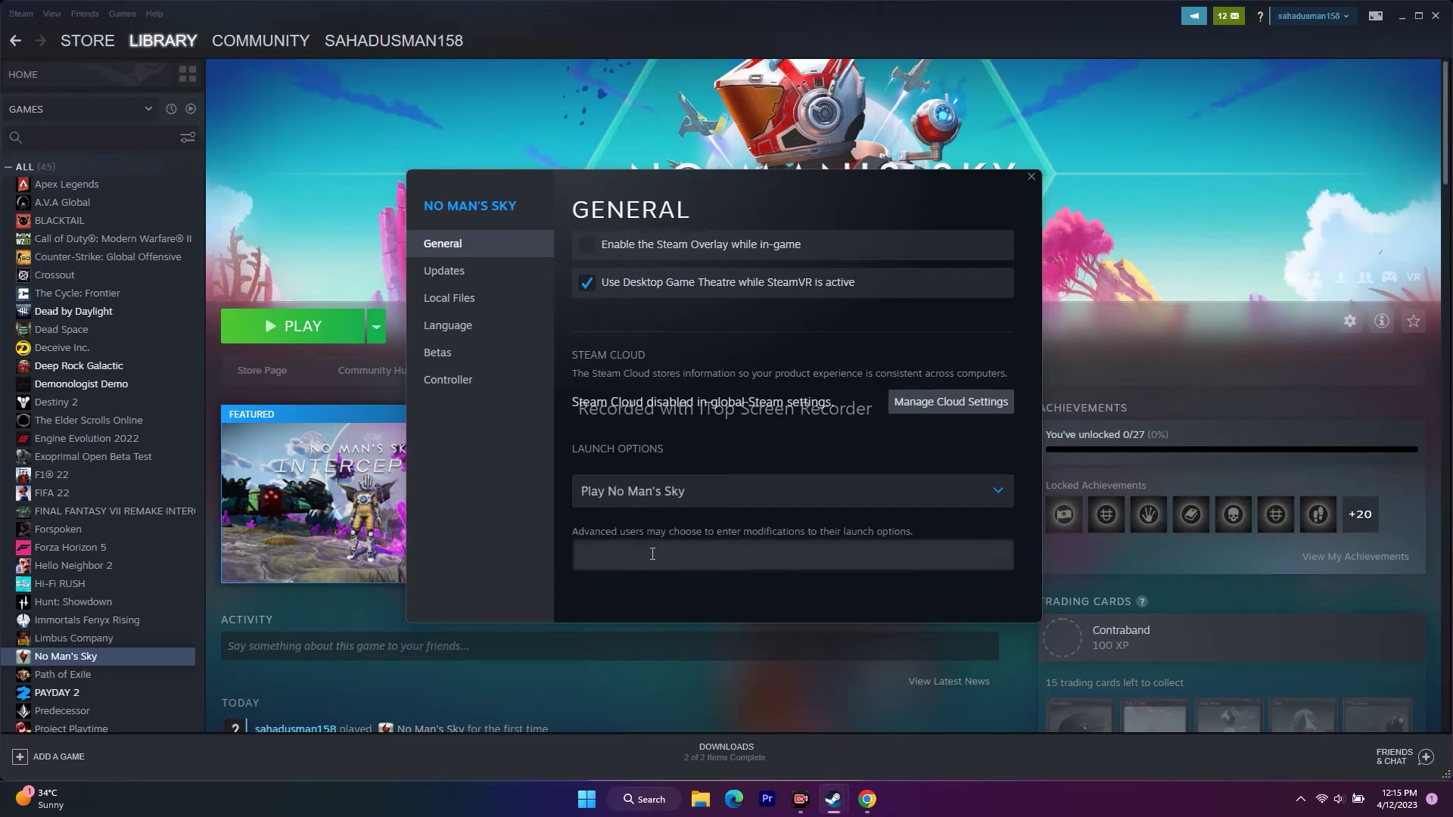
text(-dx11)
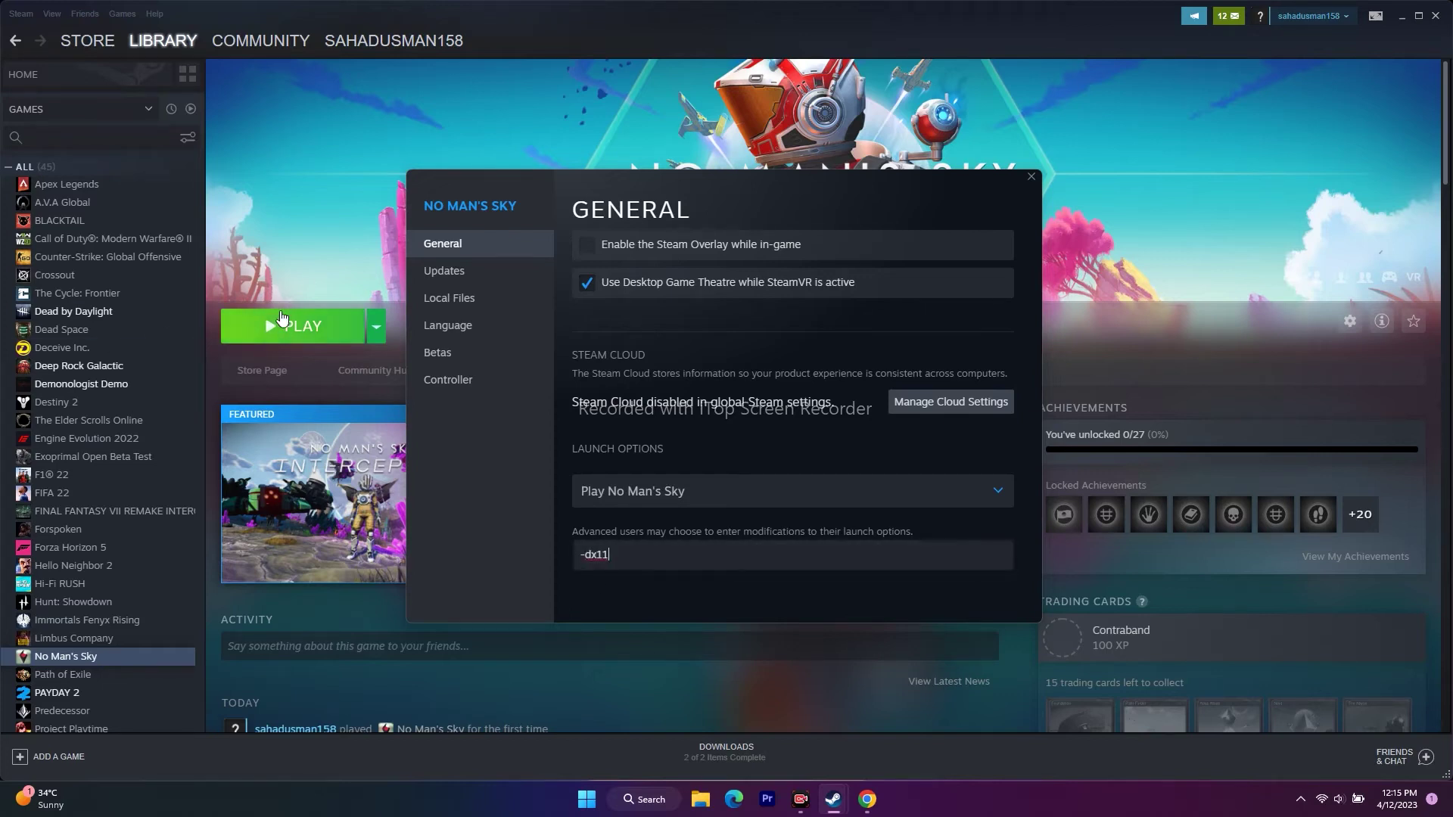
Step: Replace the game's advanced launch option with -dx12, close its properties and minimize Steam
key(BackSpace)
key(BackSpace)
key(BackSpace)
key(BackSpace)
key(BackSpace)
text(-dx12)
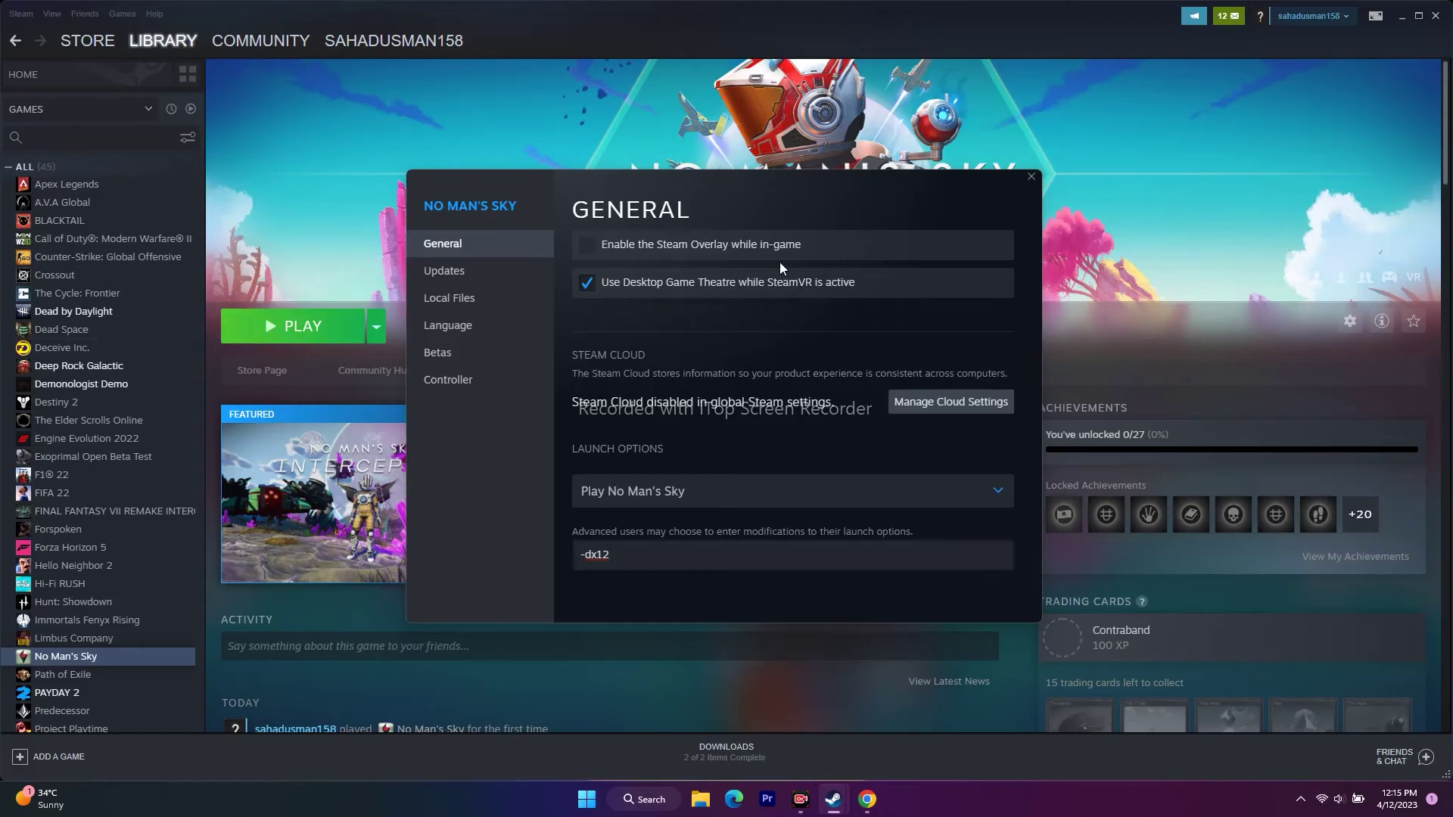
click(1031, 176)
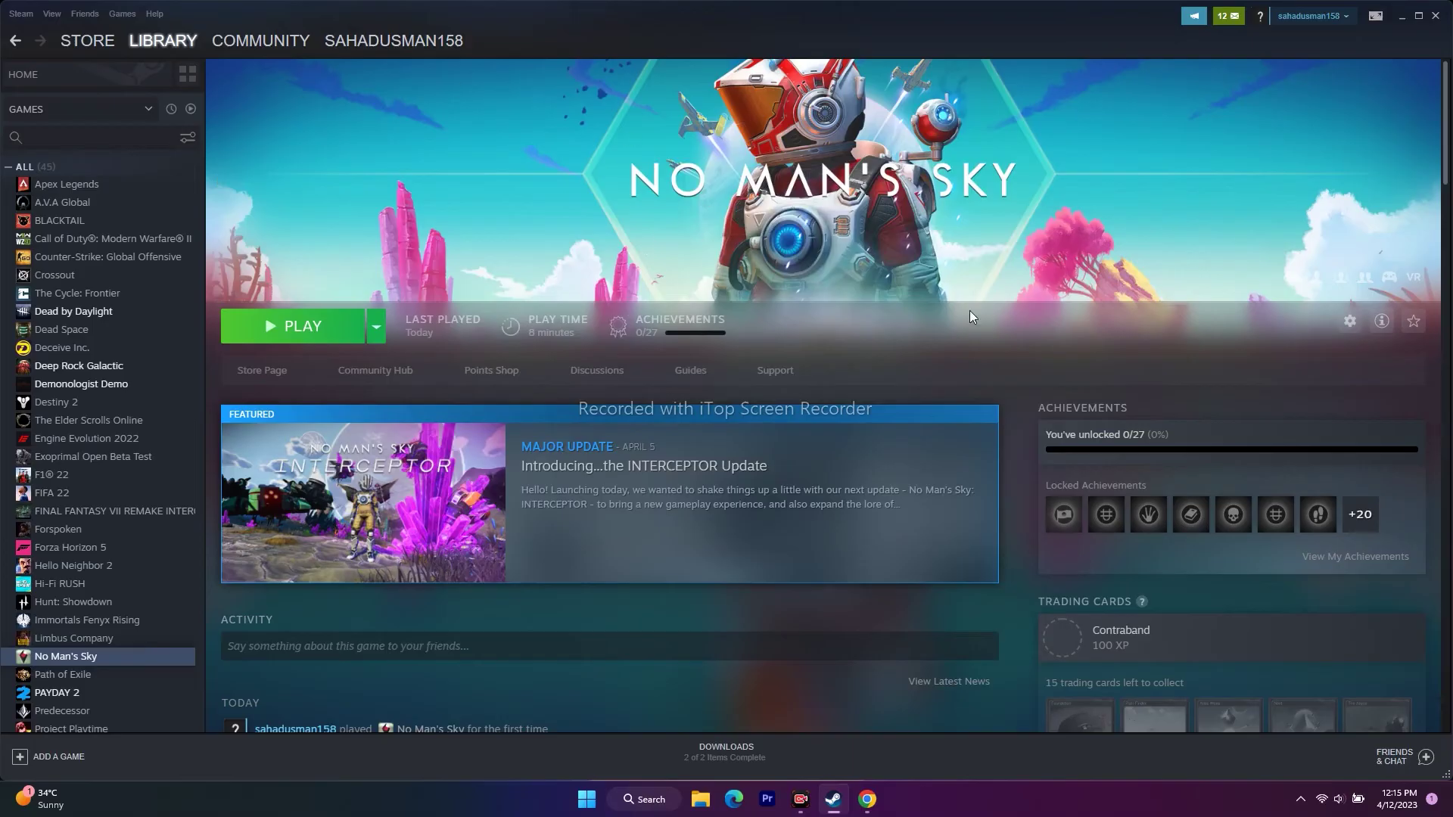
click(1402, 17)
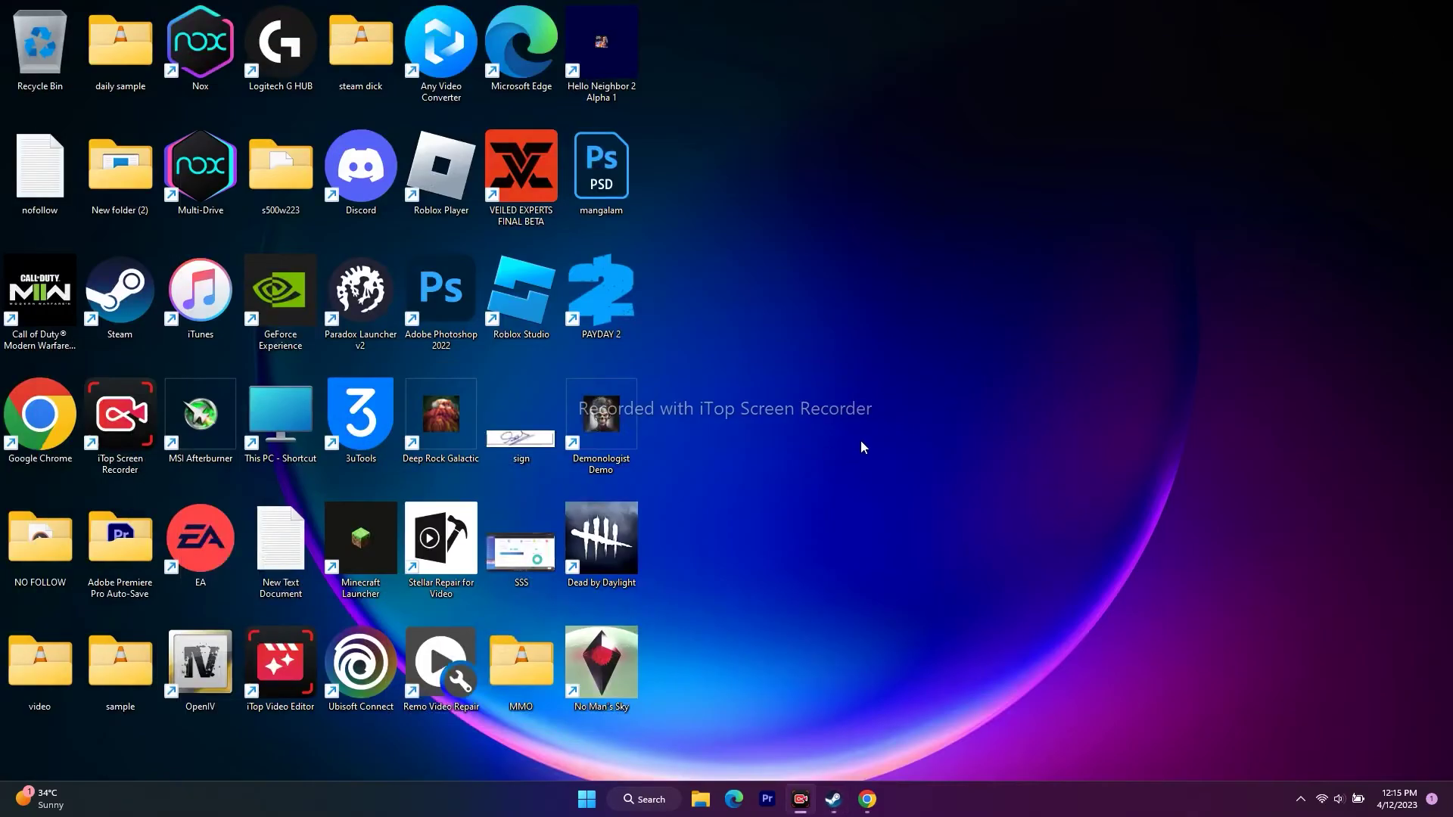
Step: Open Task Manager and end the Discord (32 bit) background process
right_click(589, 800)
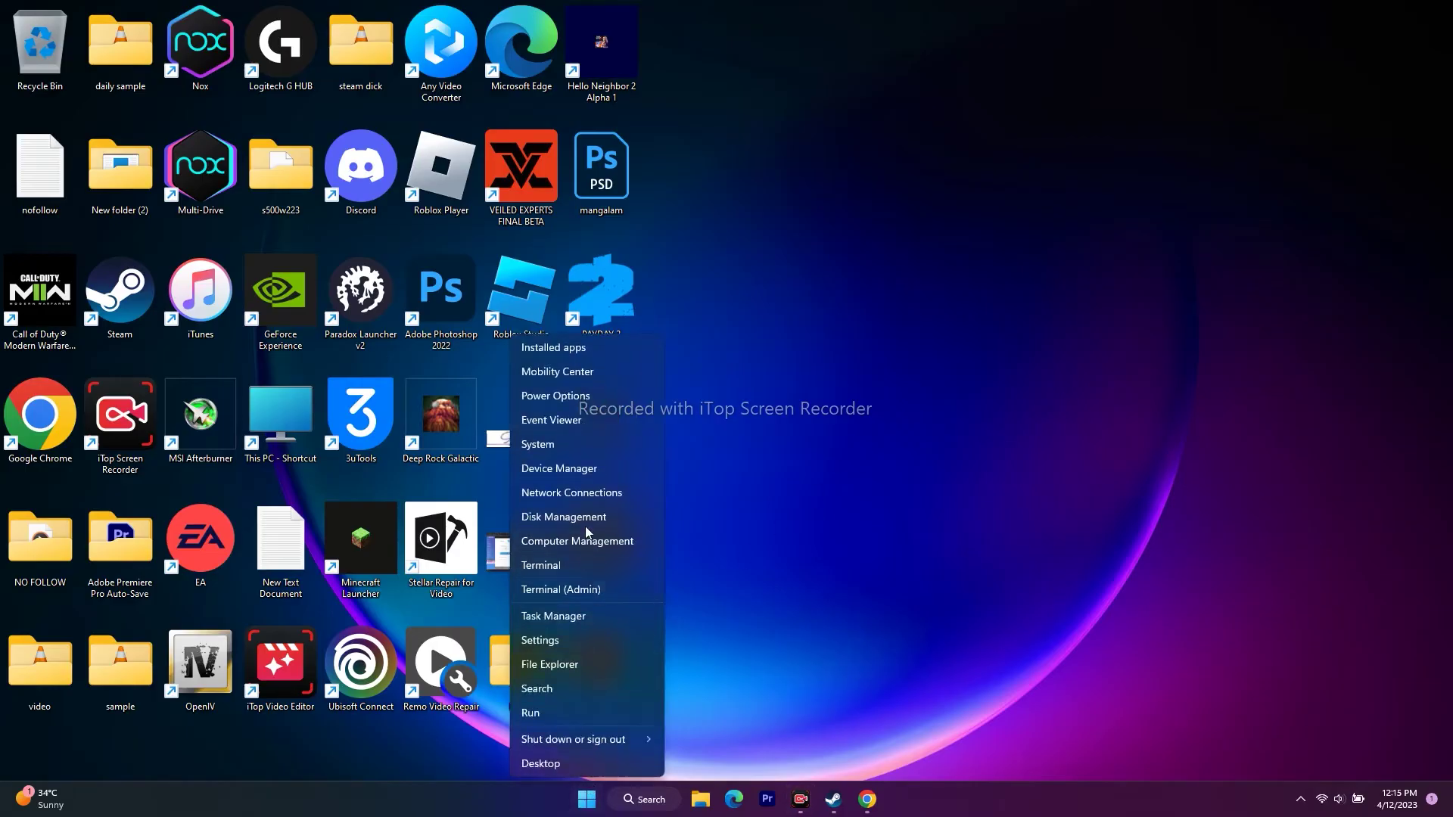
click(573, 622)
click(1050, 71)
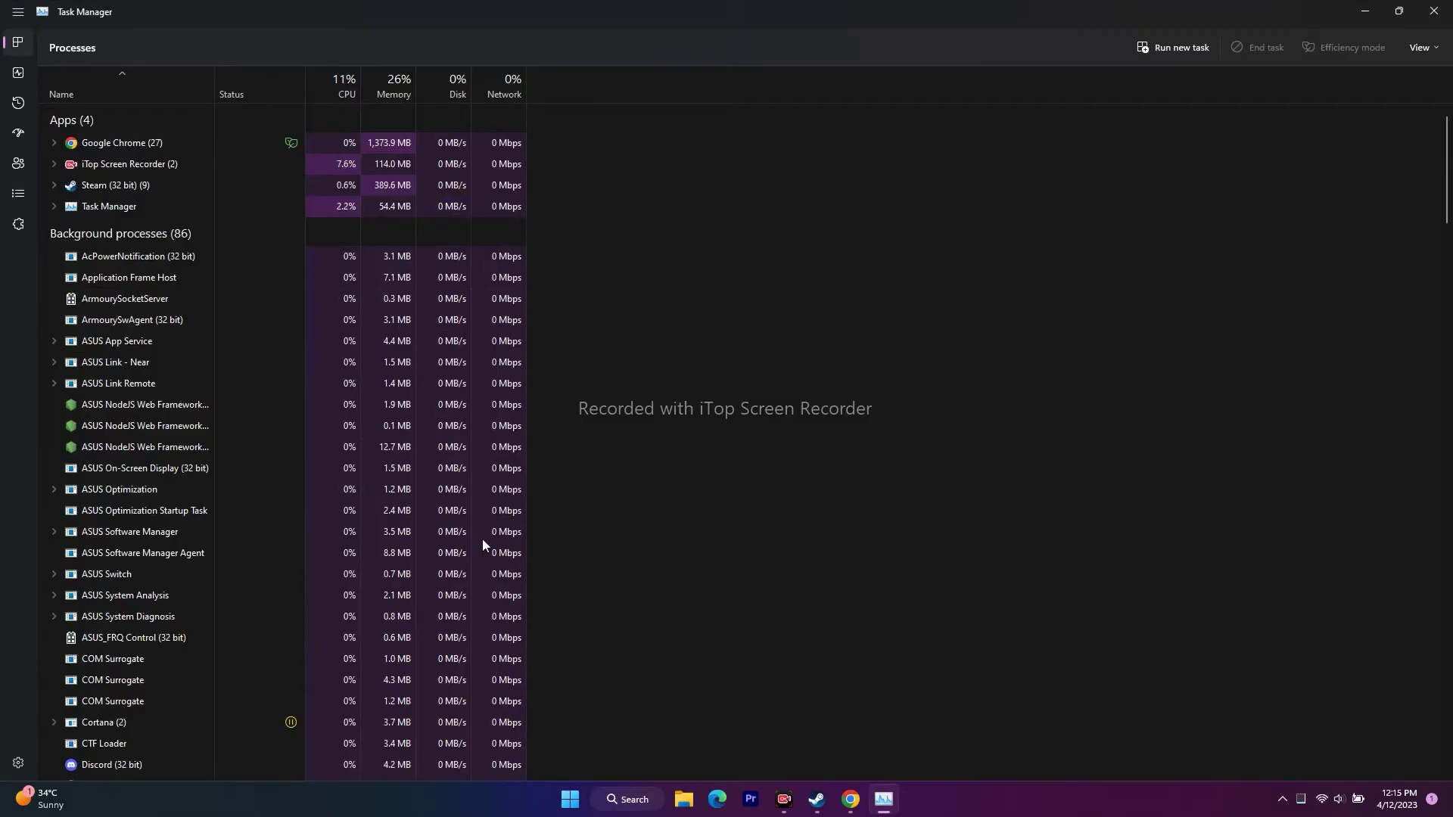
scroll(140, 400, down, 1)
scroll(144, 403, down, 4)
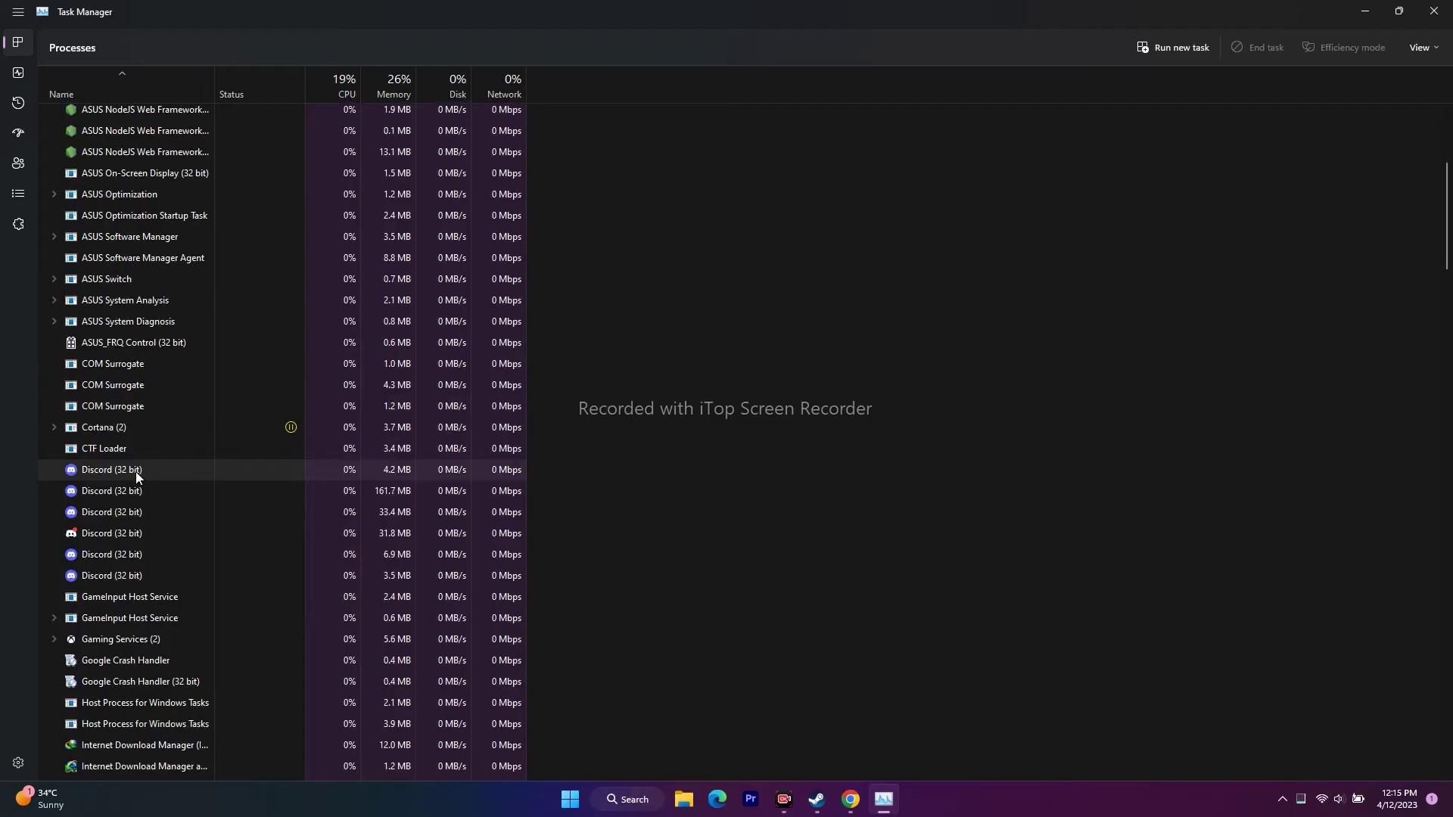
right_click(142, 474)
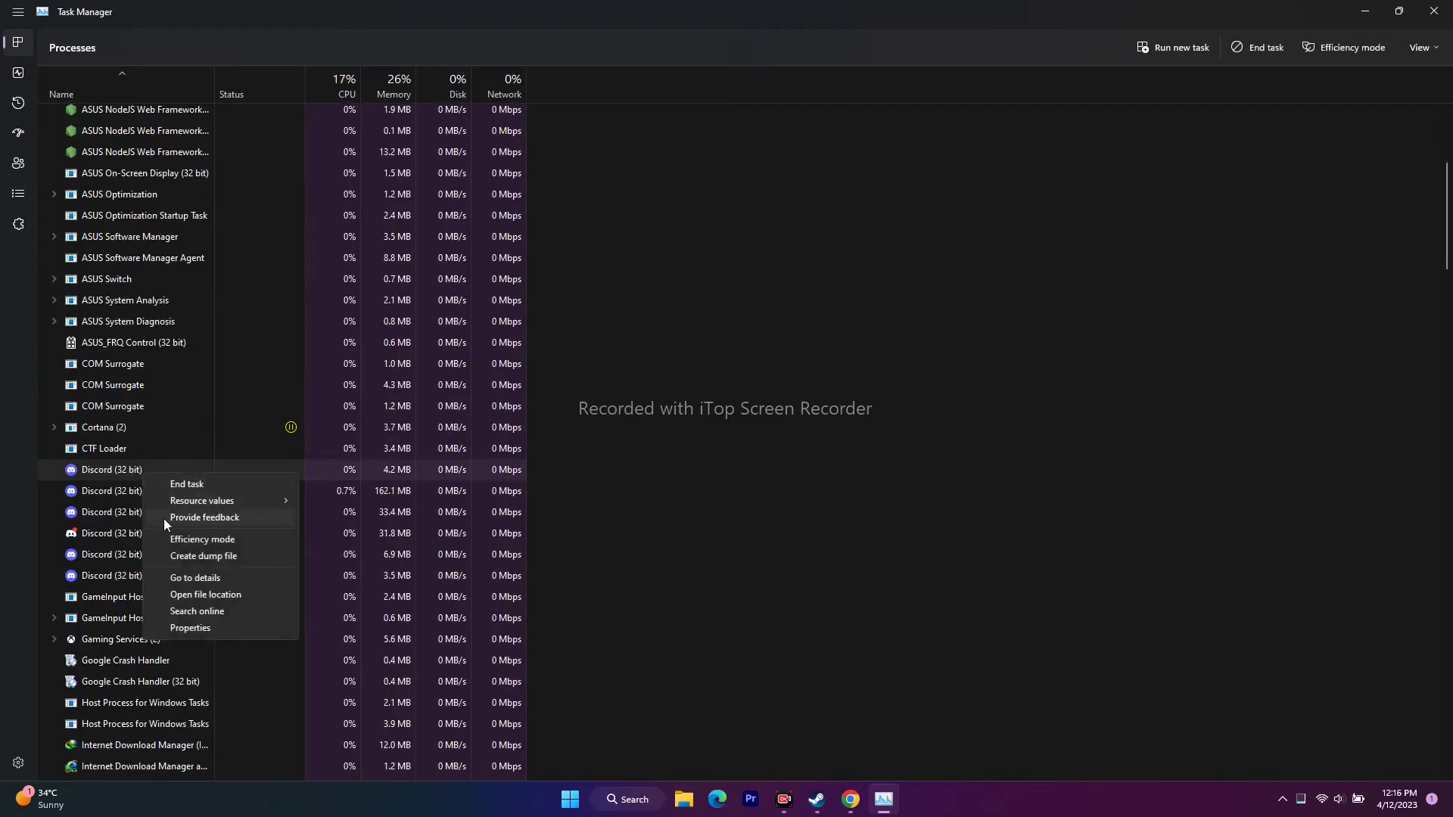
click(181, 485)
Step: Try to end the GameInput Host Service background process, and close Task Manager
right_click(130, 473)
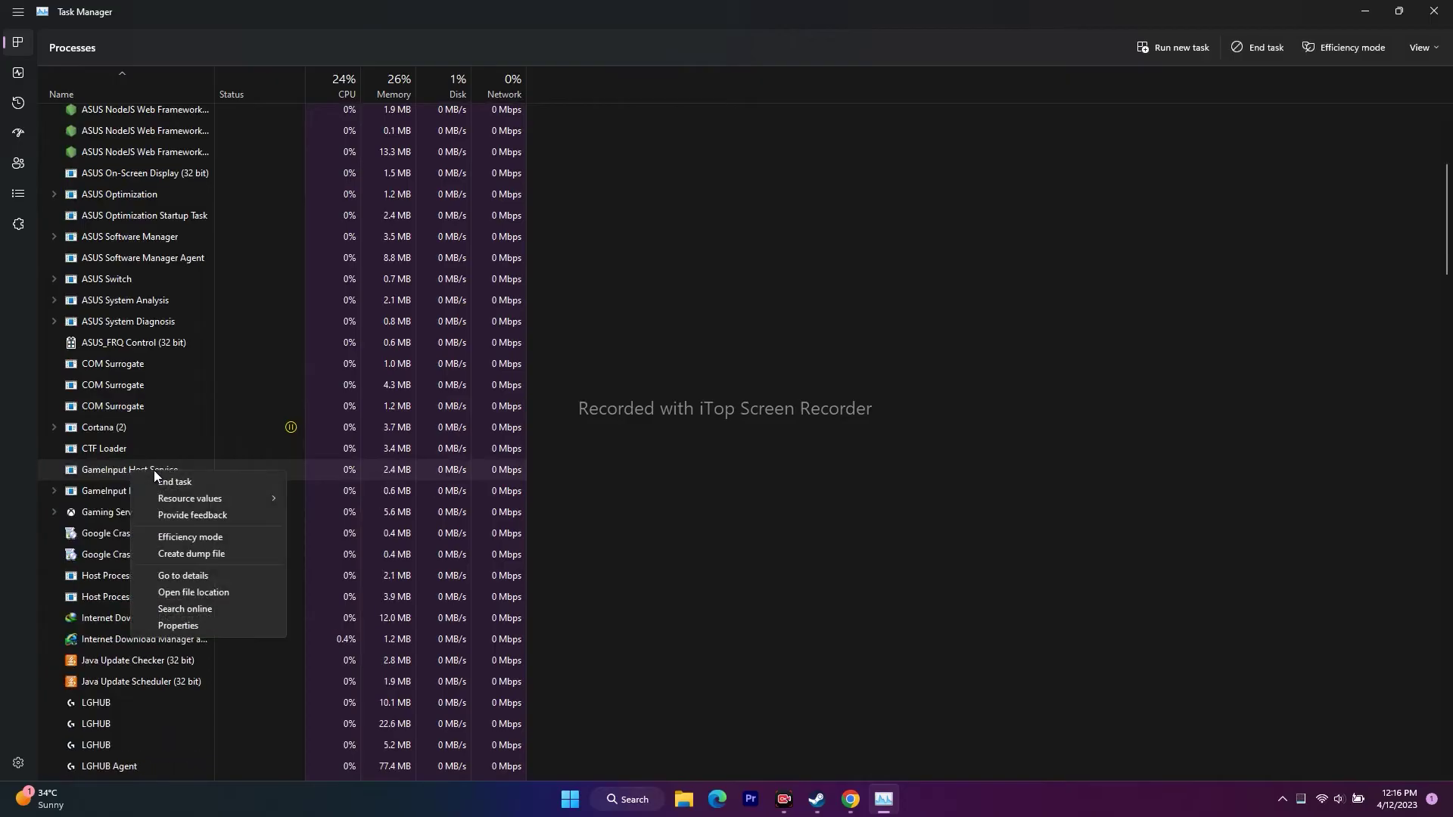
click(157, 482)
scroll(239, 548, up, 3)
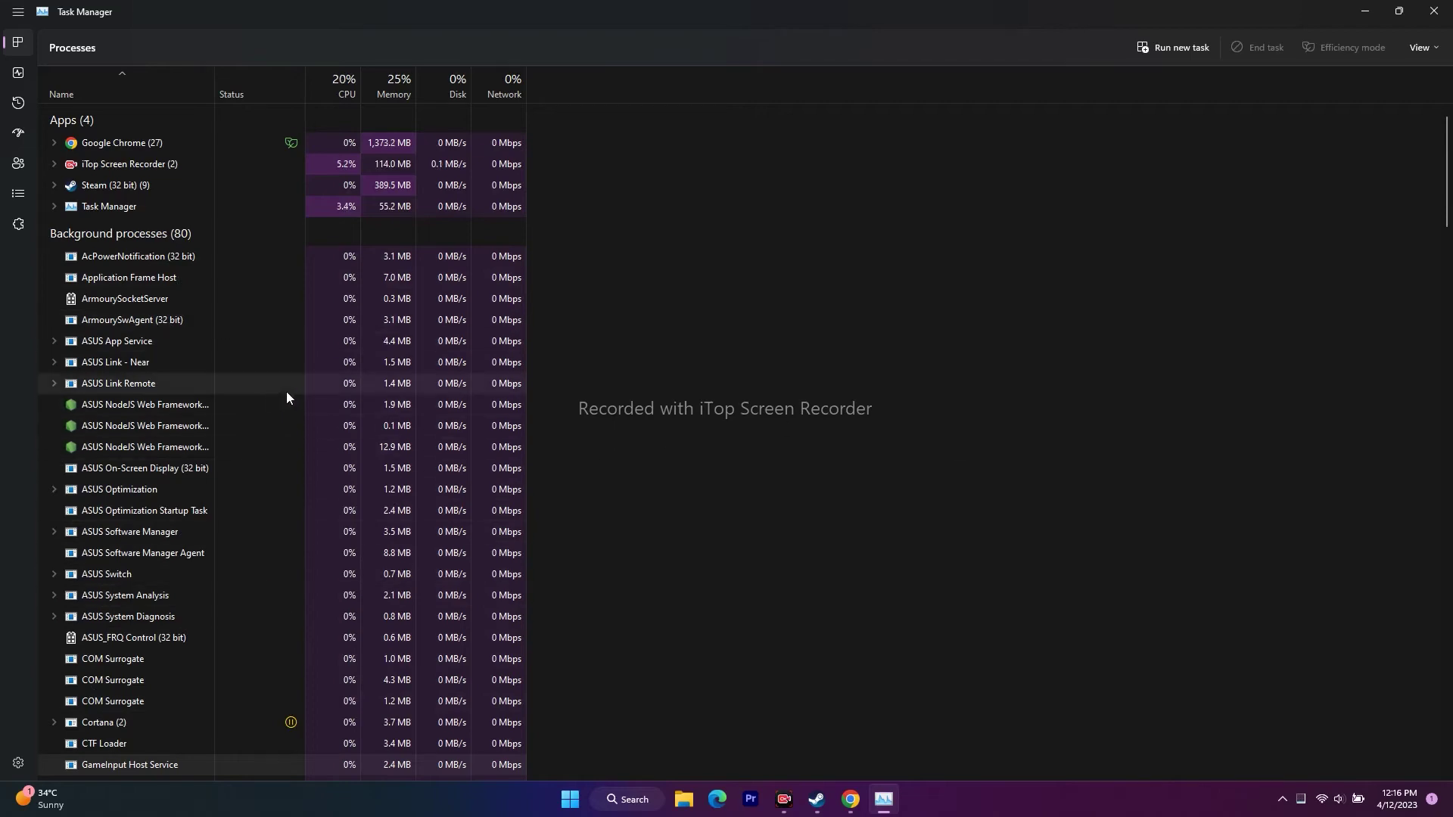
click(1434, 11)
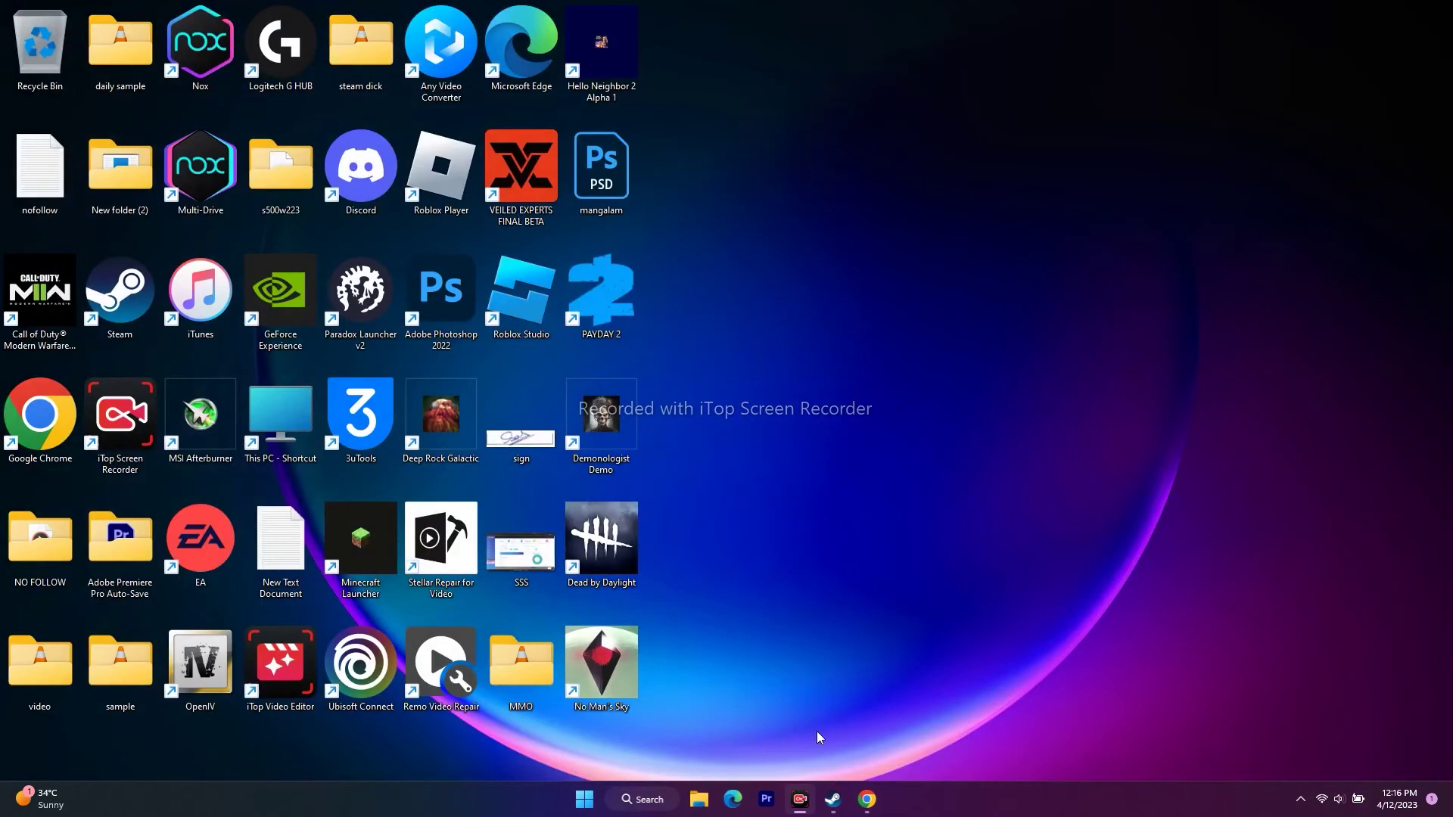
click(833, 799)
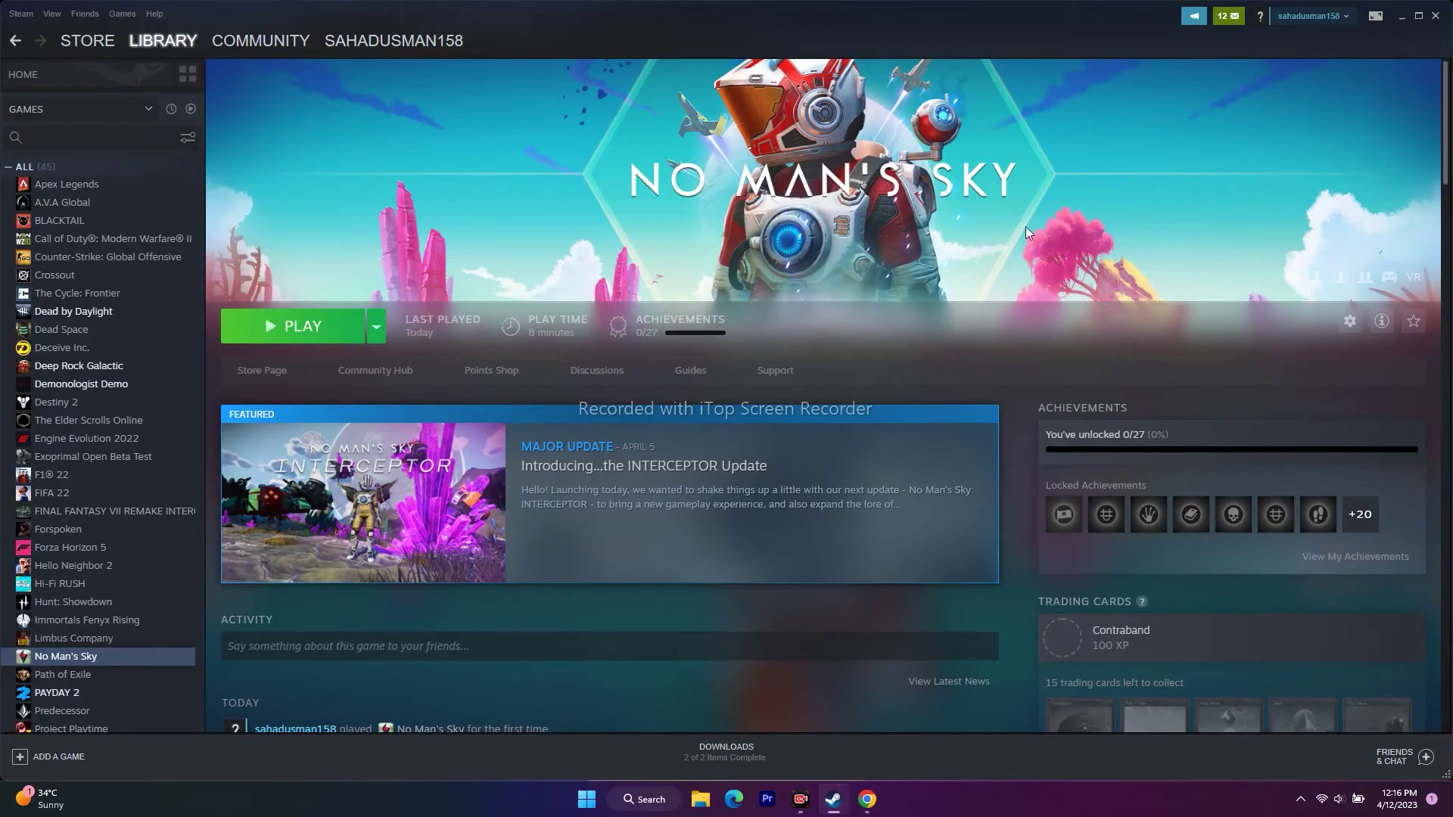
click(1402, 16)
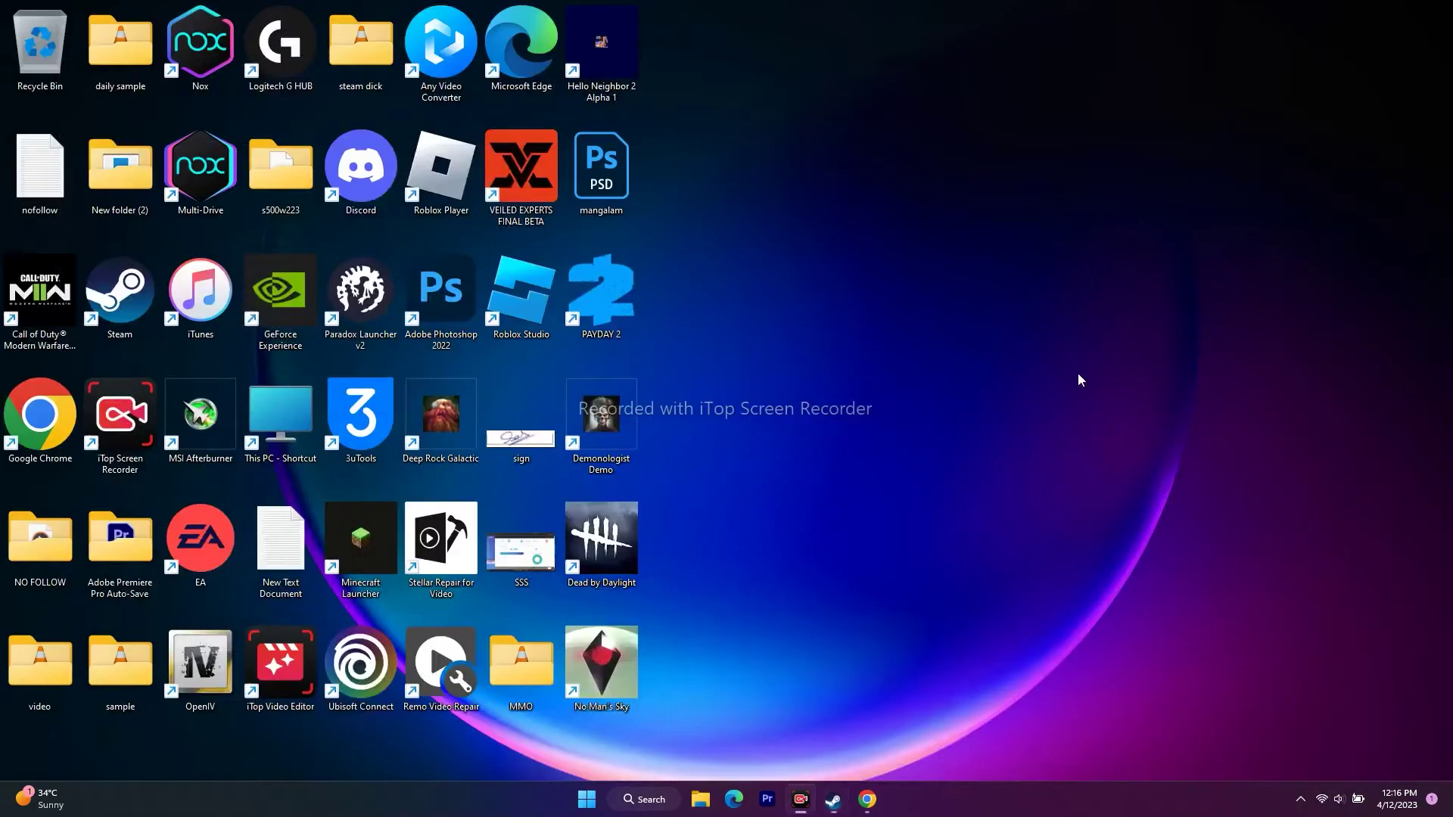
Step: Open the Windows Graphics settings and look over the custom options for apps
click(640, 801)
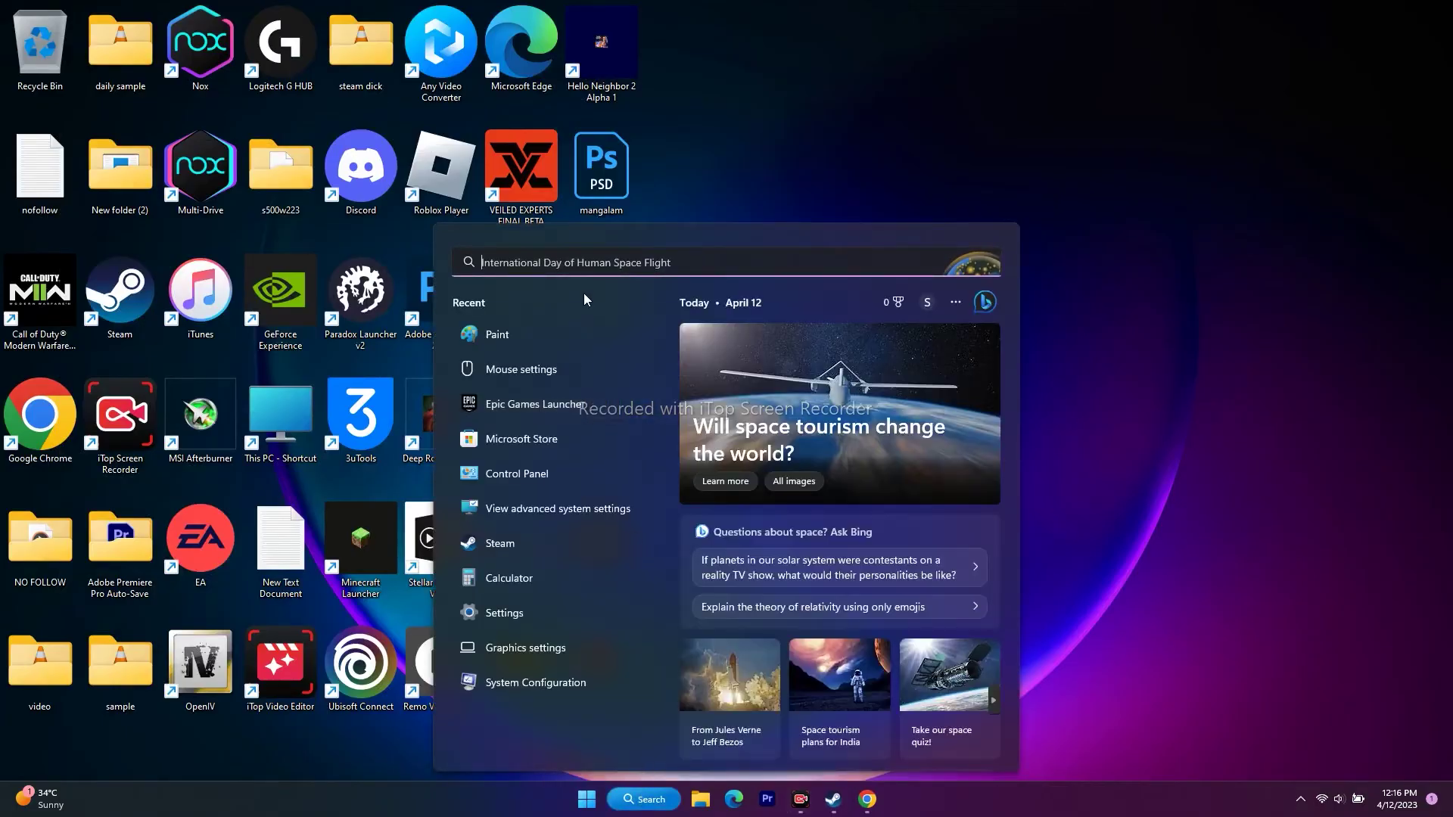
click(551, 644)
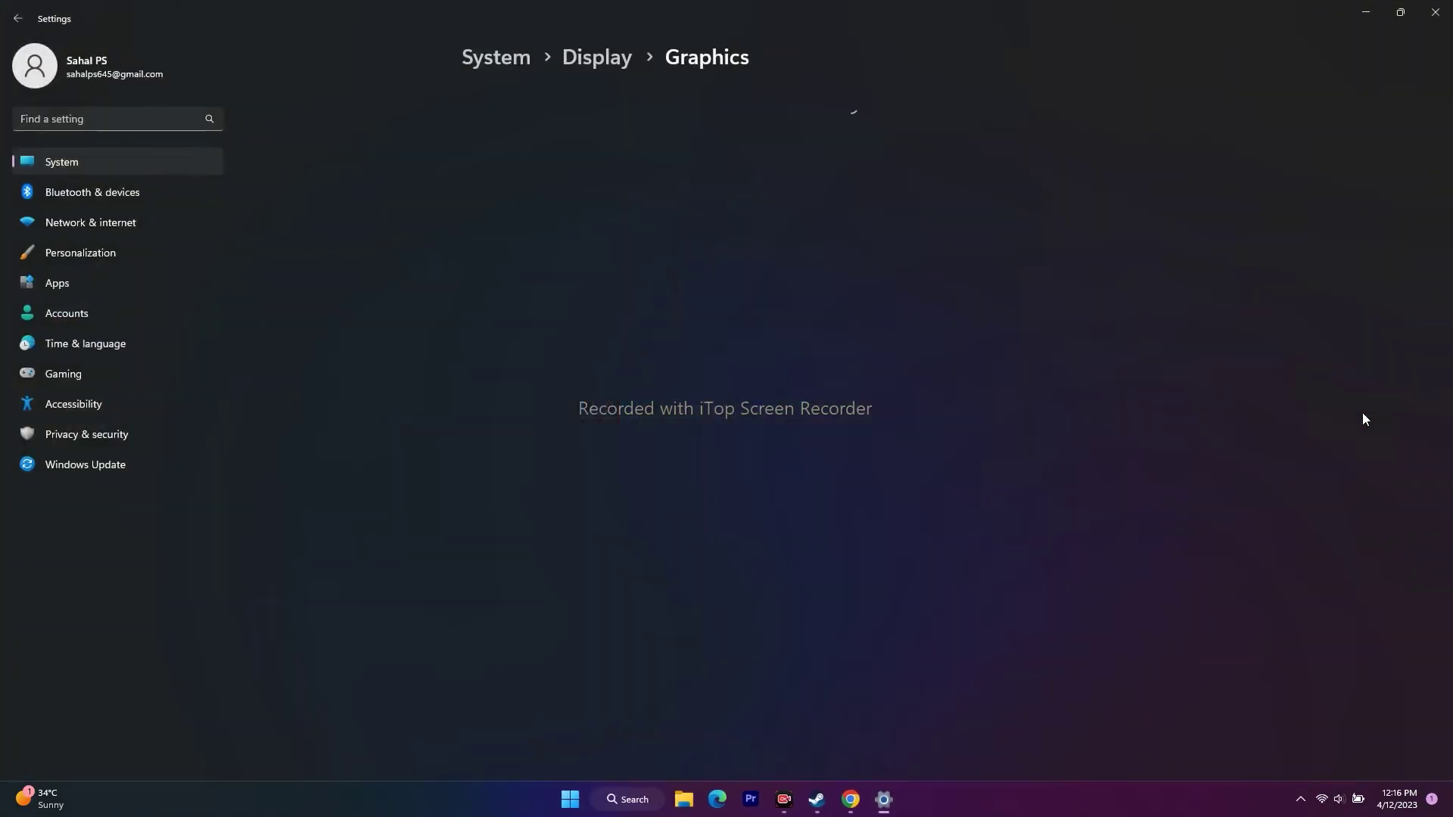
scroll(1181, 274, down, 2)
scroll(1181, 274, up, 2)
scroll(1186, 273, down, 5)
scroll(1187, 274, up, 5)
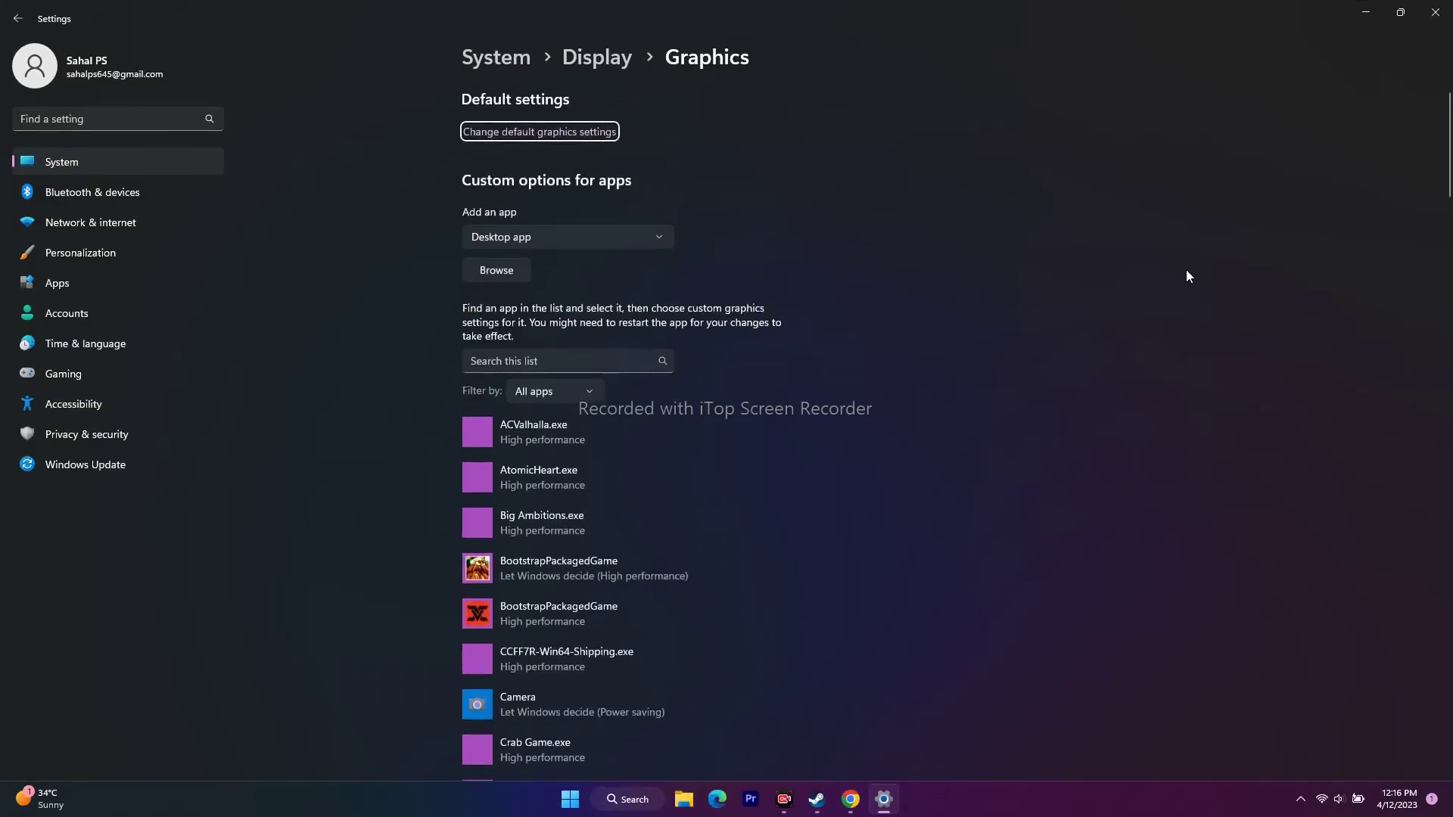
Step: Browse for a desktop app to add and open Steam's steamapps\common folder in Program Files (x86) on drive C
click(495, 279)
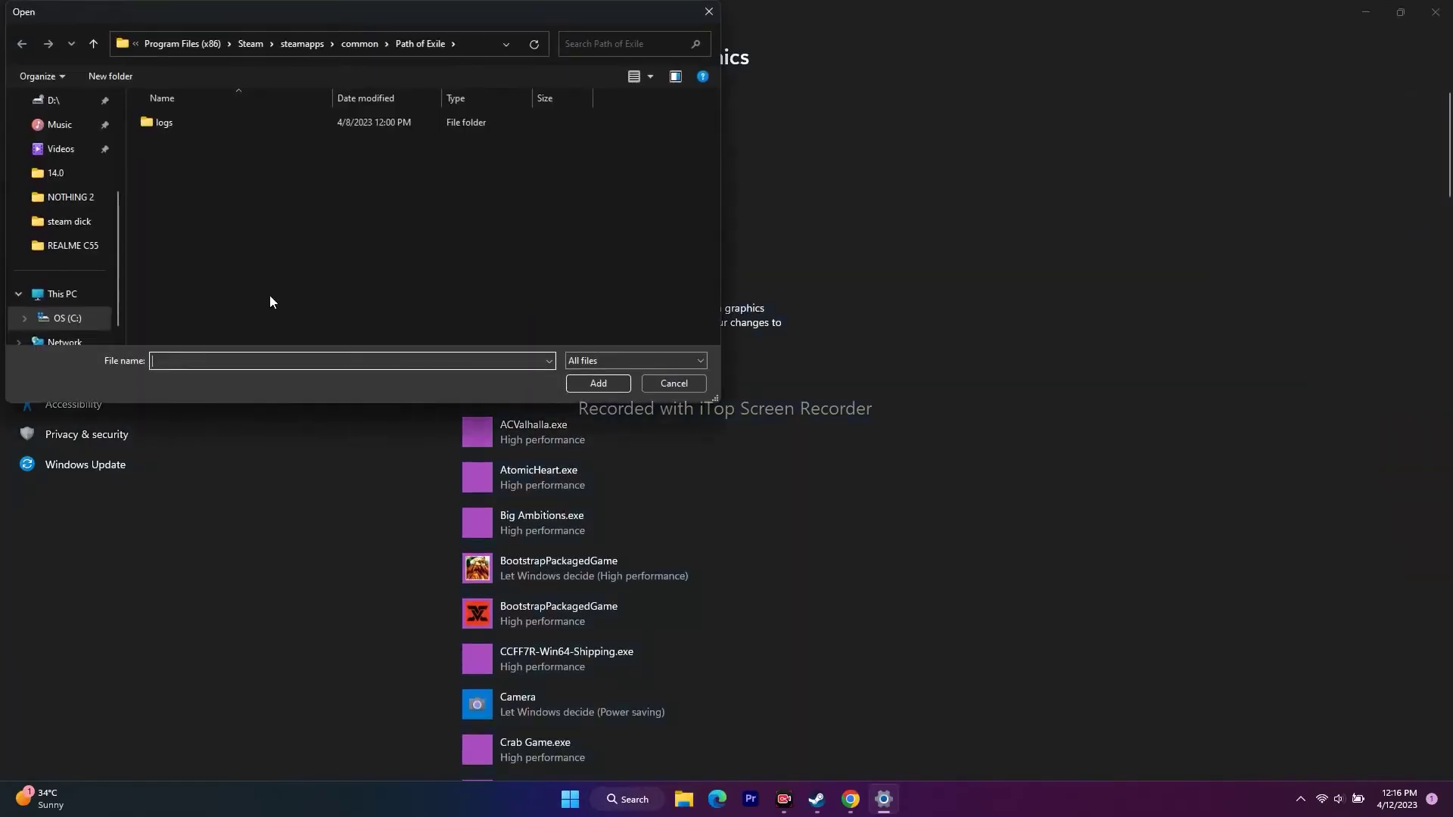
click(63, 294)
double_click(240, 146)
scroll(230, 204, down, 5)
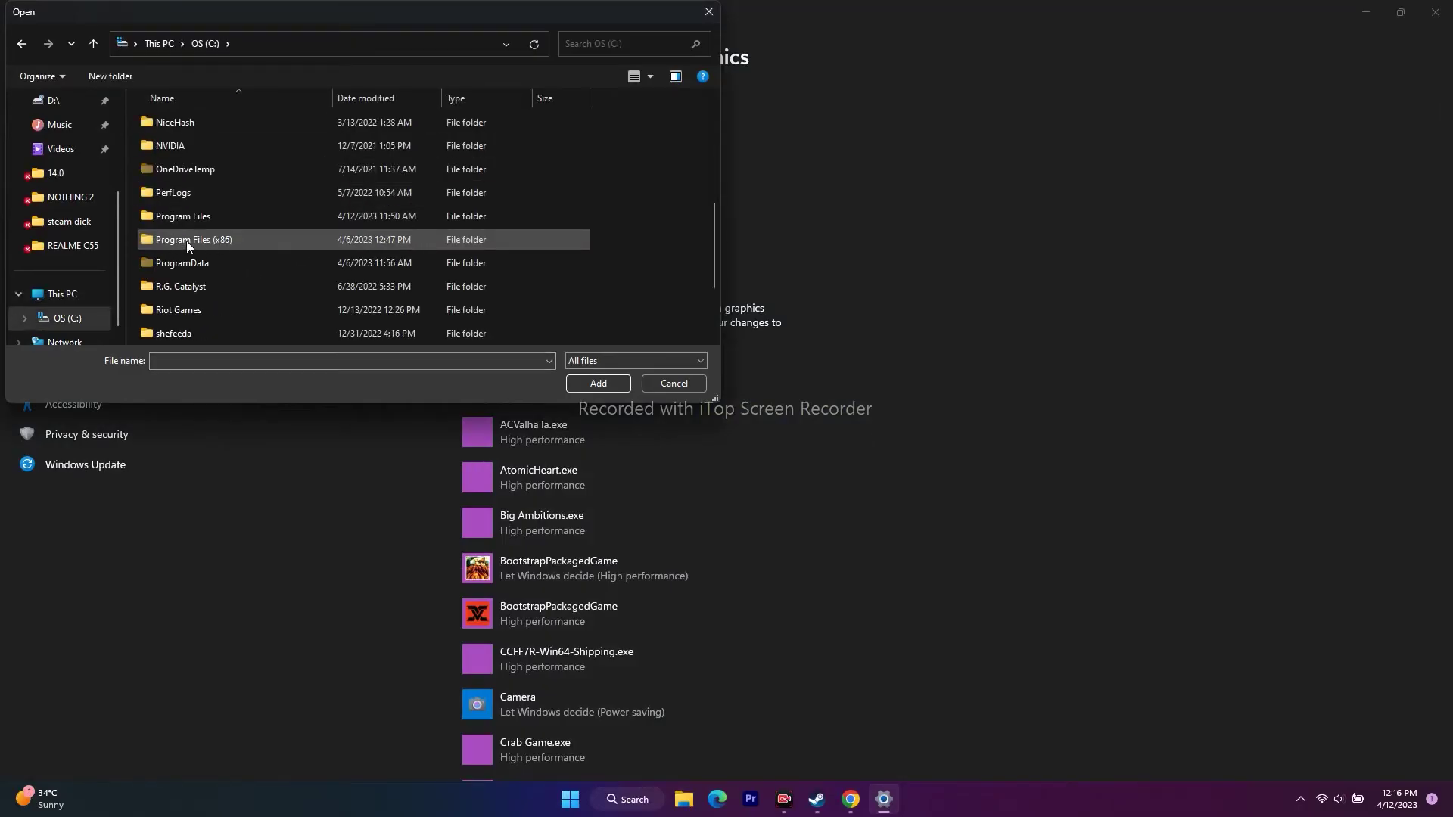
double_click(207, 241)
scroll(224, 185, down, 1)
scroll(224, 185, down, 15)
scroll(224, 190, down, 2)
double_click(209, 197)
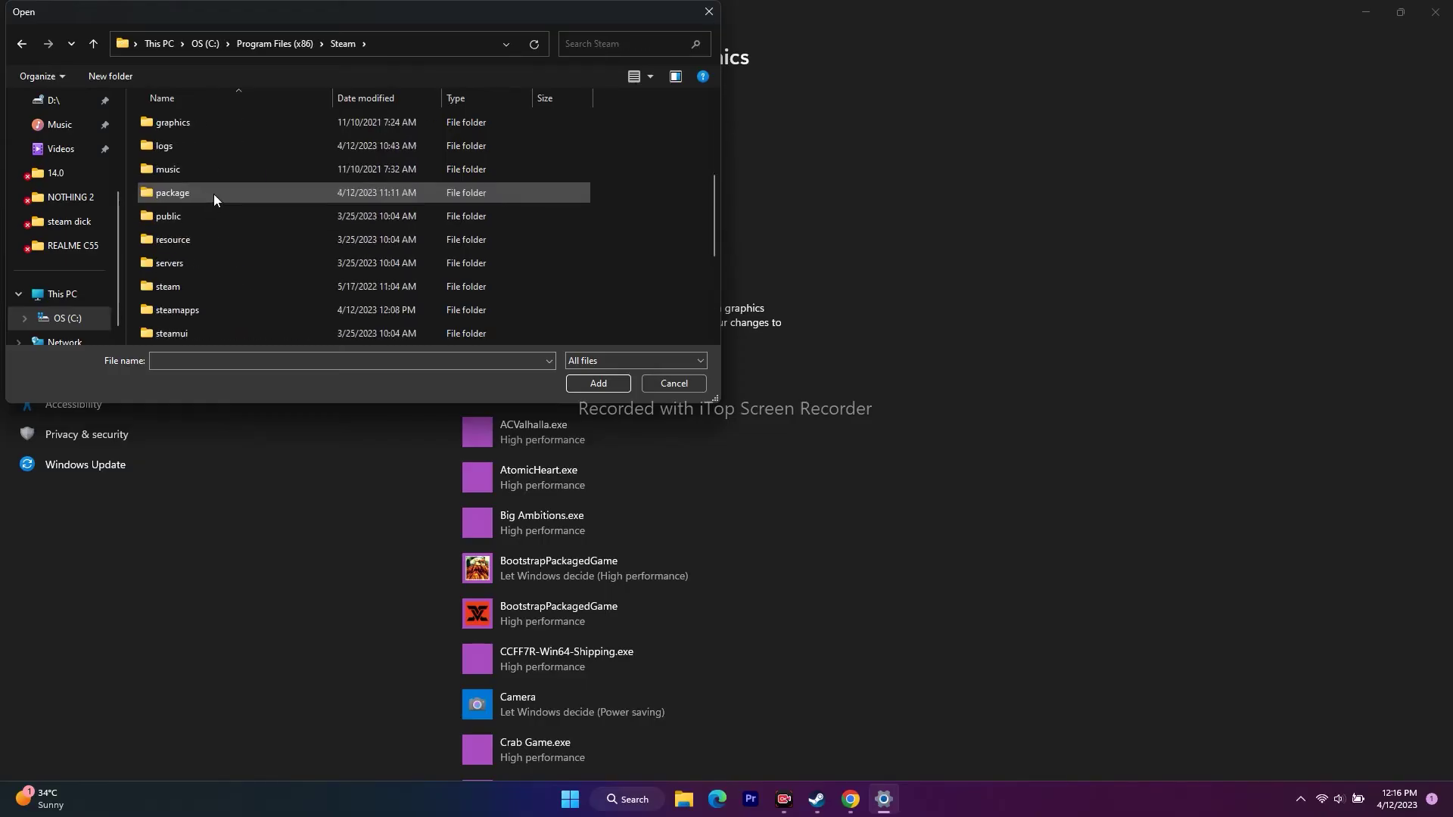
scroll(214, 194, down, 1)
double_click(202, 239)
double_click(204, 126)
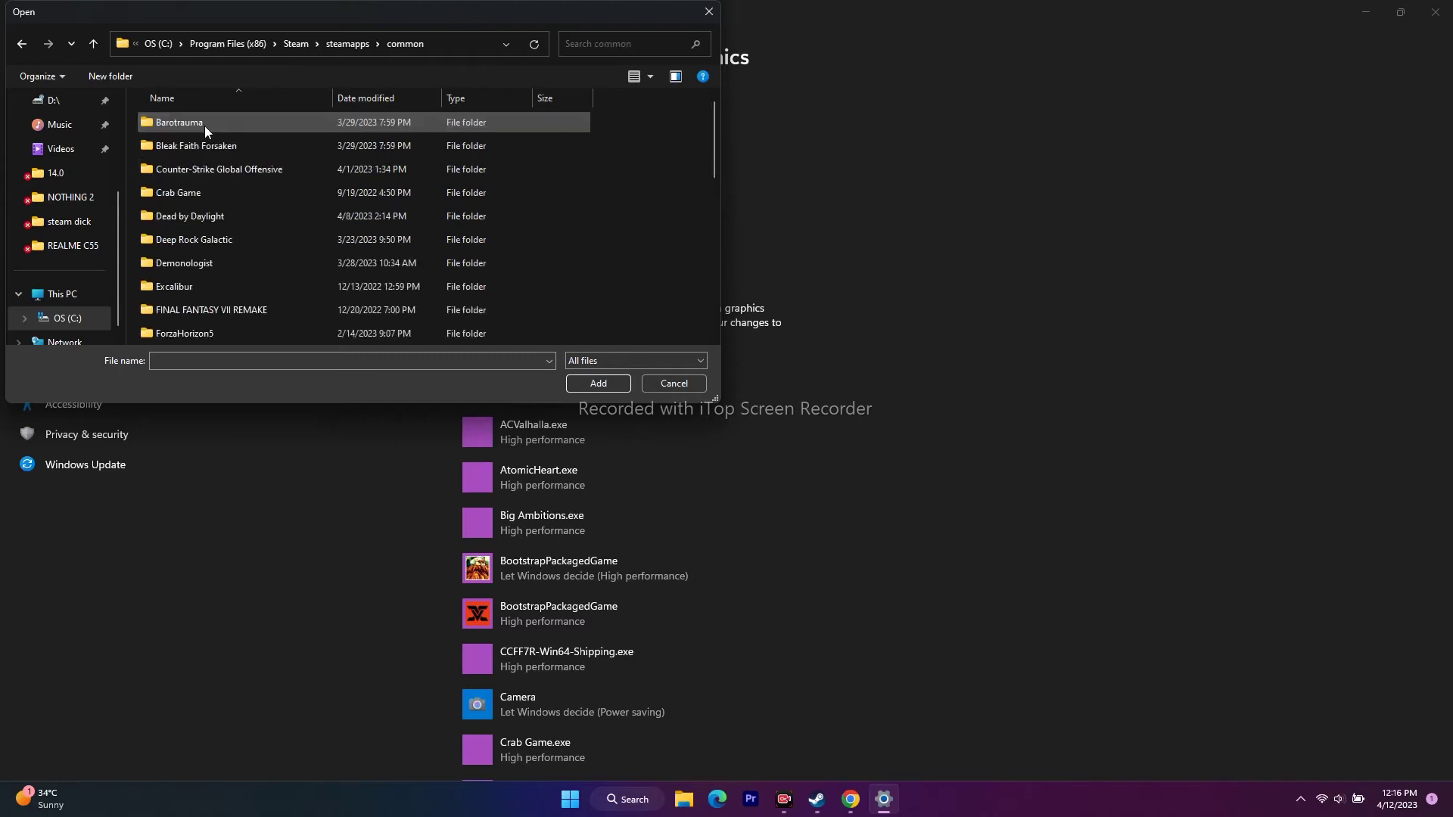
Step: Open the Binaries folder of No Man's Sky and add the NMS application to the custom graphics list
scroll(225, 183, down, 7)
scroll(224, 188, down, 2)
scroll(220, 216, up, 3)
scroll(220, 236, up, 1)
double_click(219, 233)
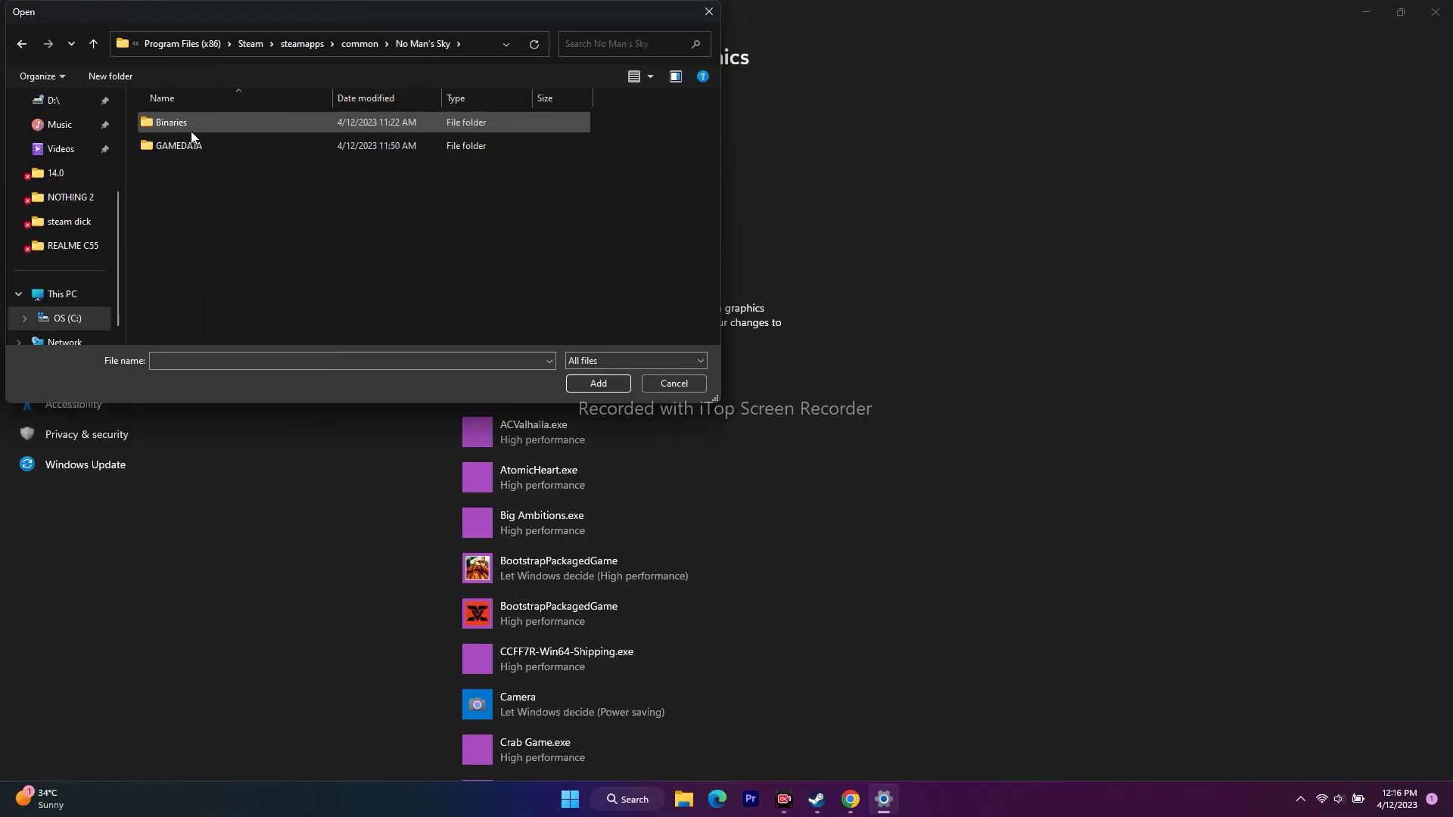
double_click(191, 130)
click(192, 149)
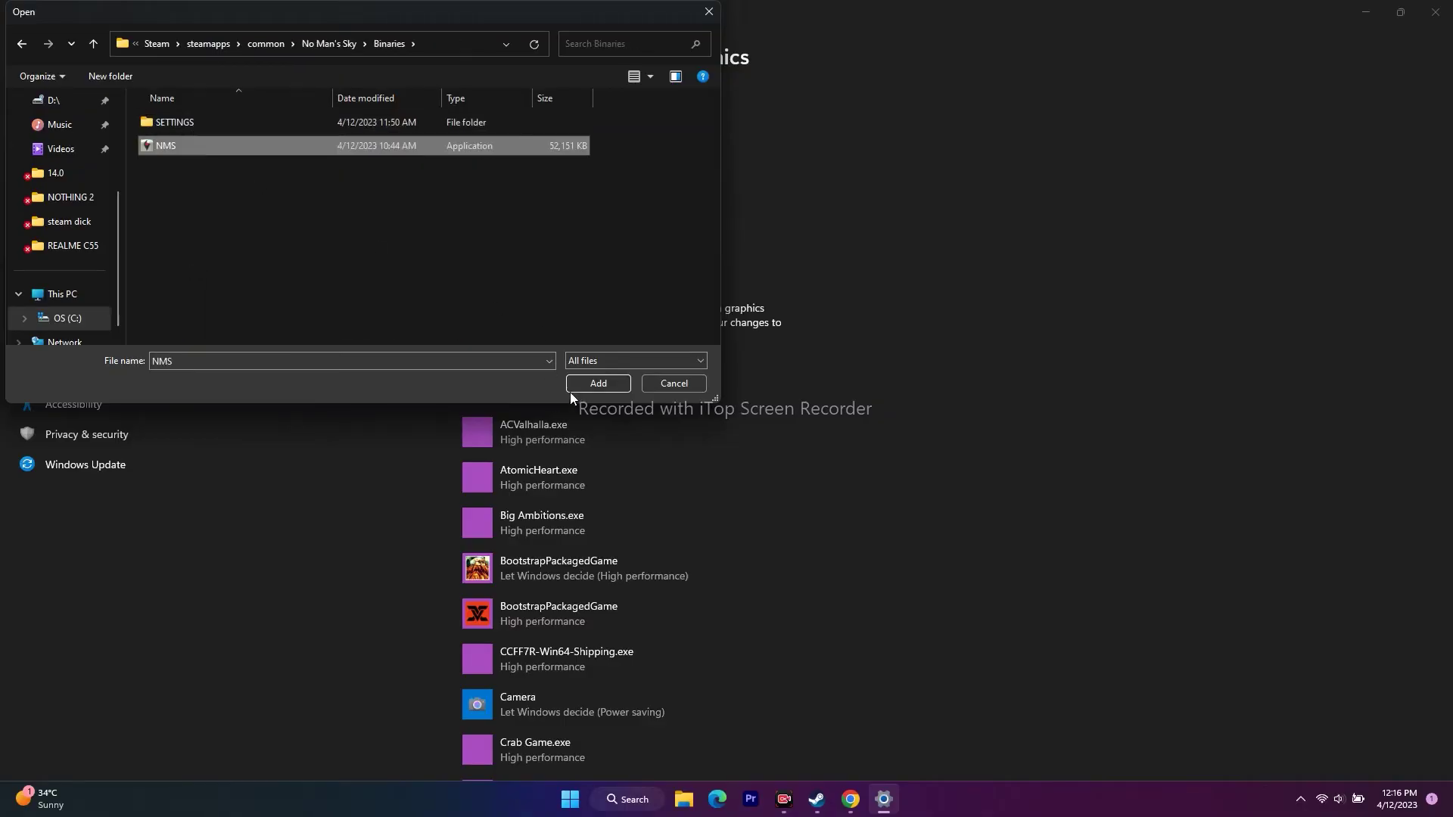
click(602, 388)
Step: Set the graphics preference of No Man's Sky to High performance, save it and close Settings
scroll(1084, 286, down, 10)
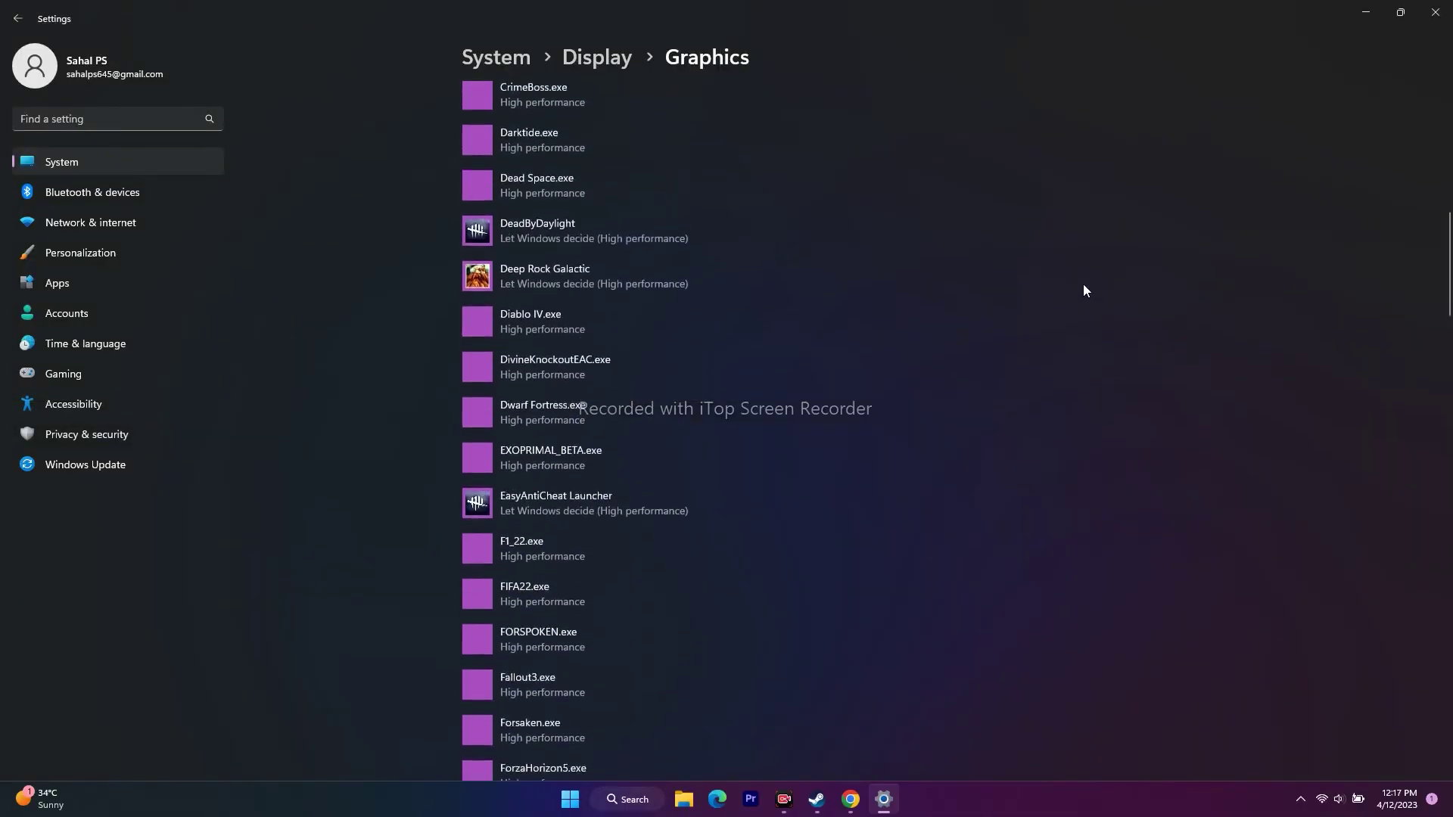
scroll(1084, 285, down, 10)
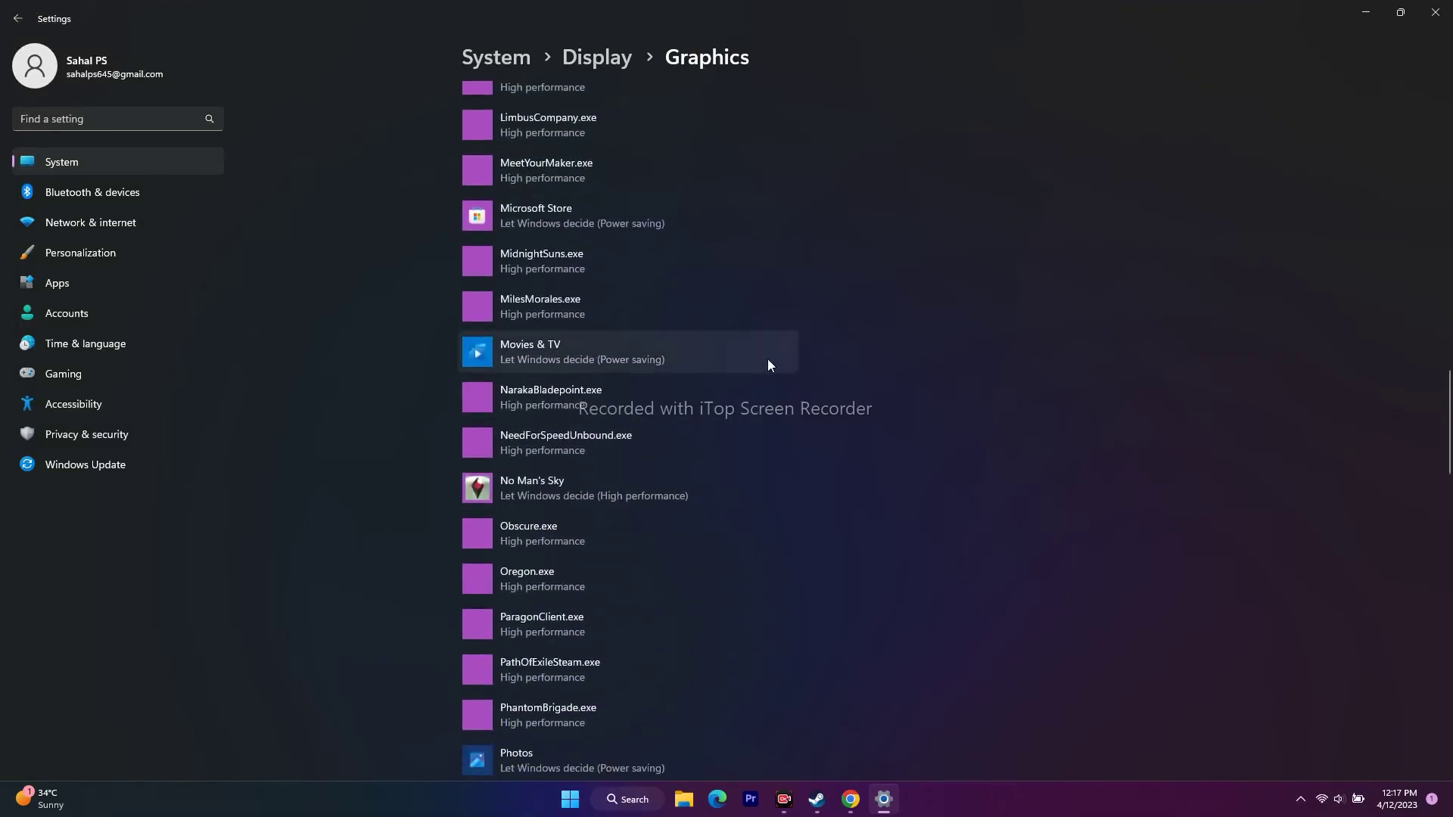
scroll(575, 382, down, 1)
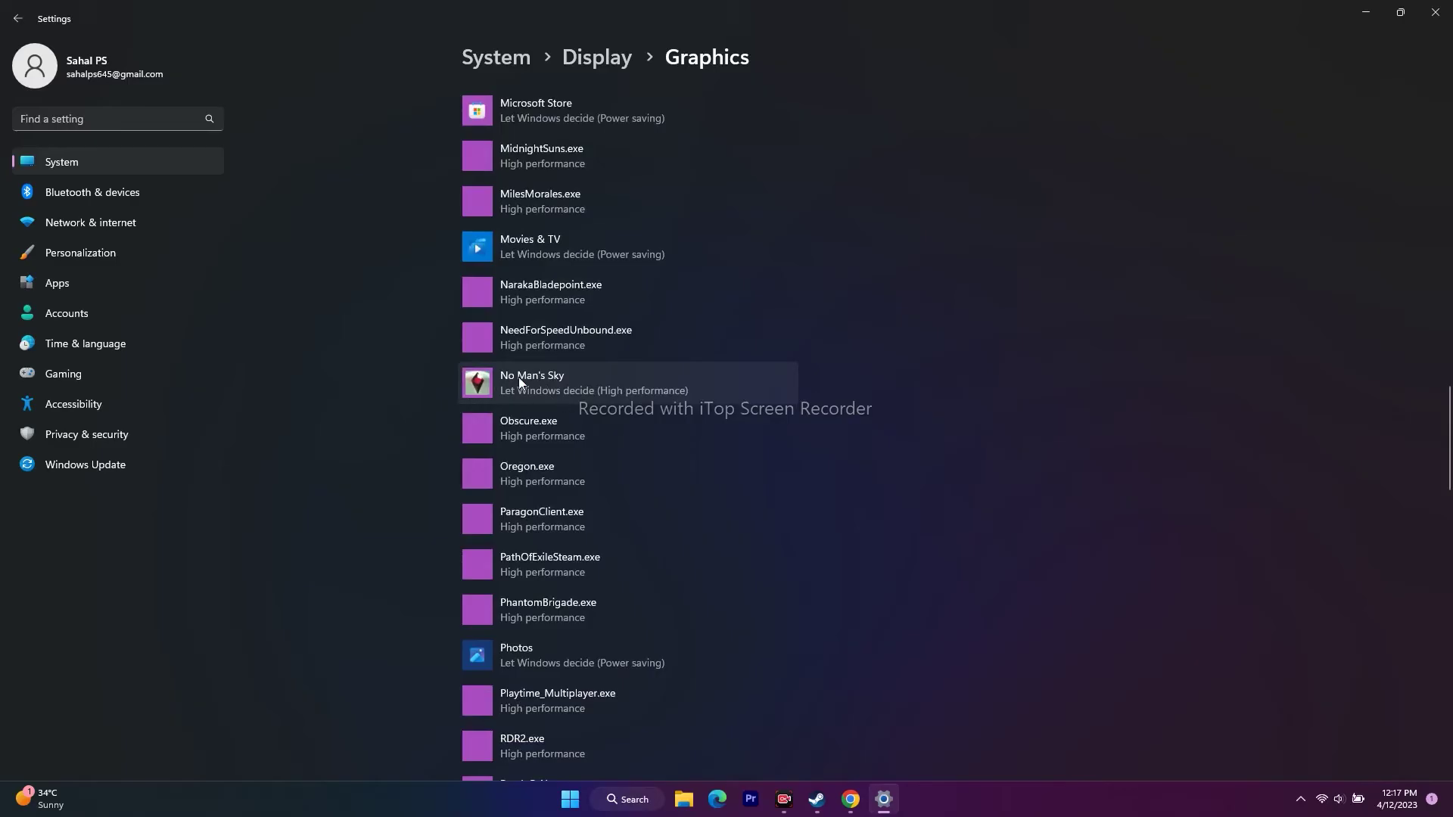
click(520, 377)
click(683, 462)
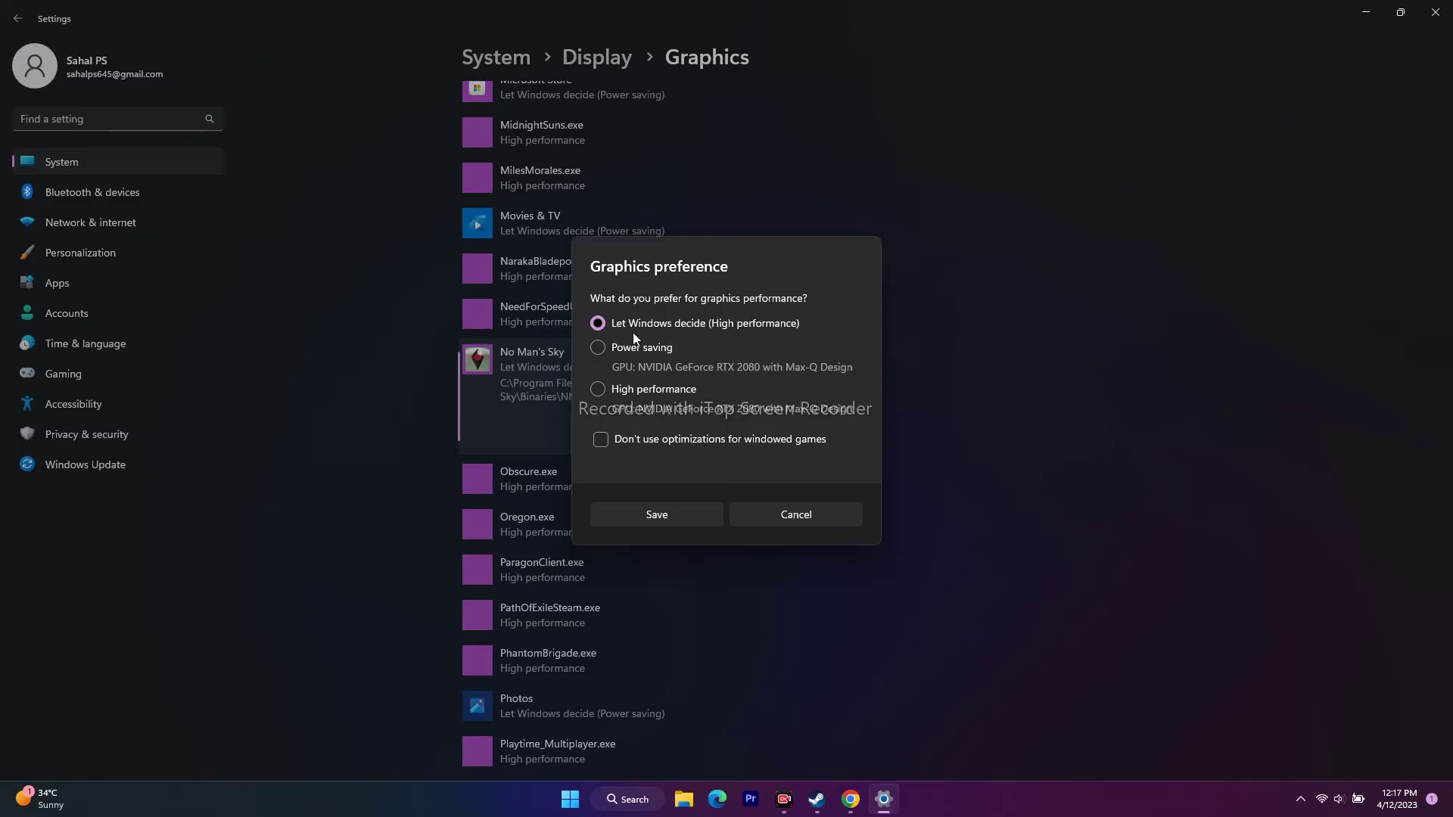
click(600, 386)
click(624, 515)
click(1435, 12)
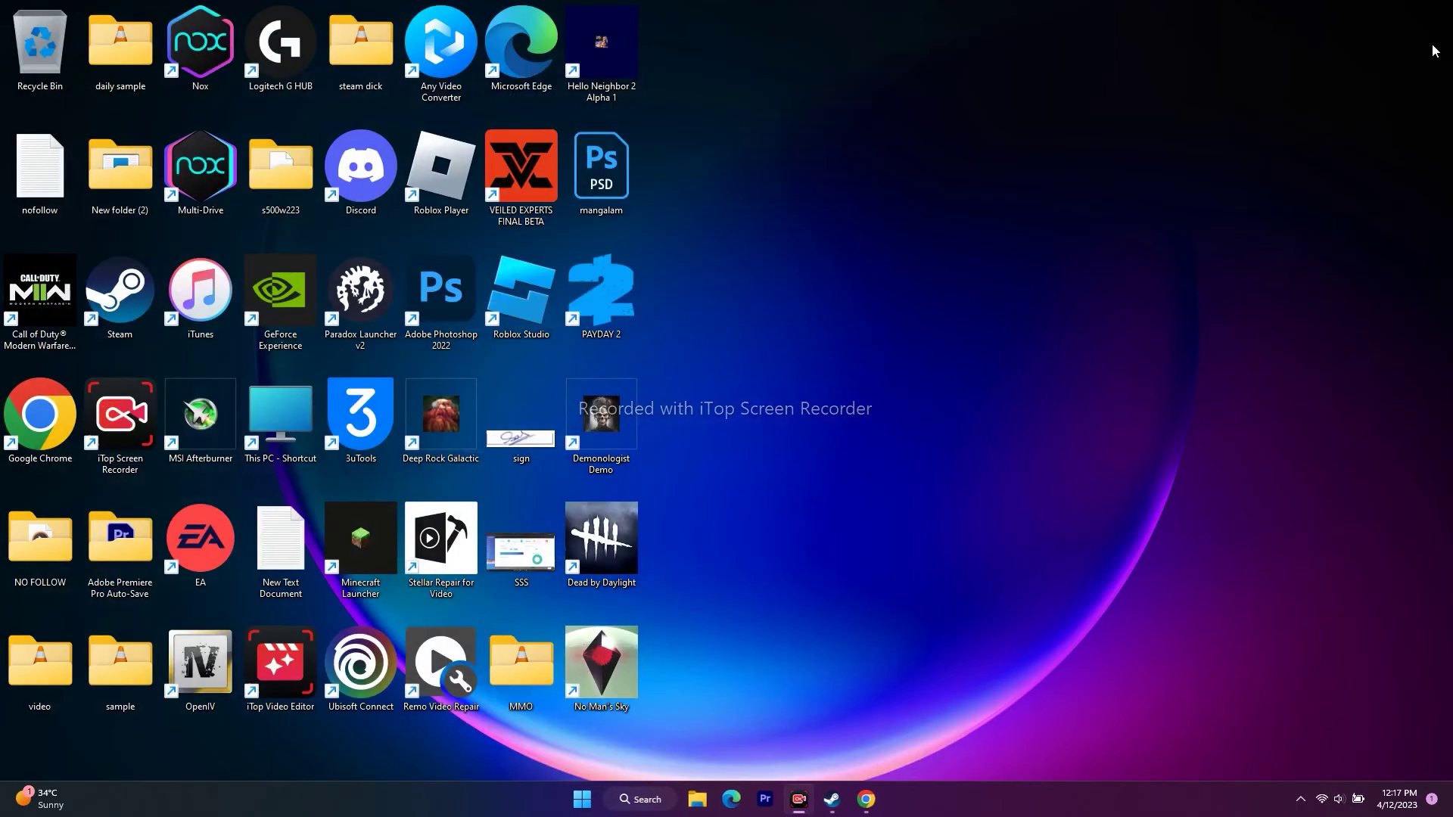
click(836, 803)
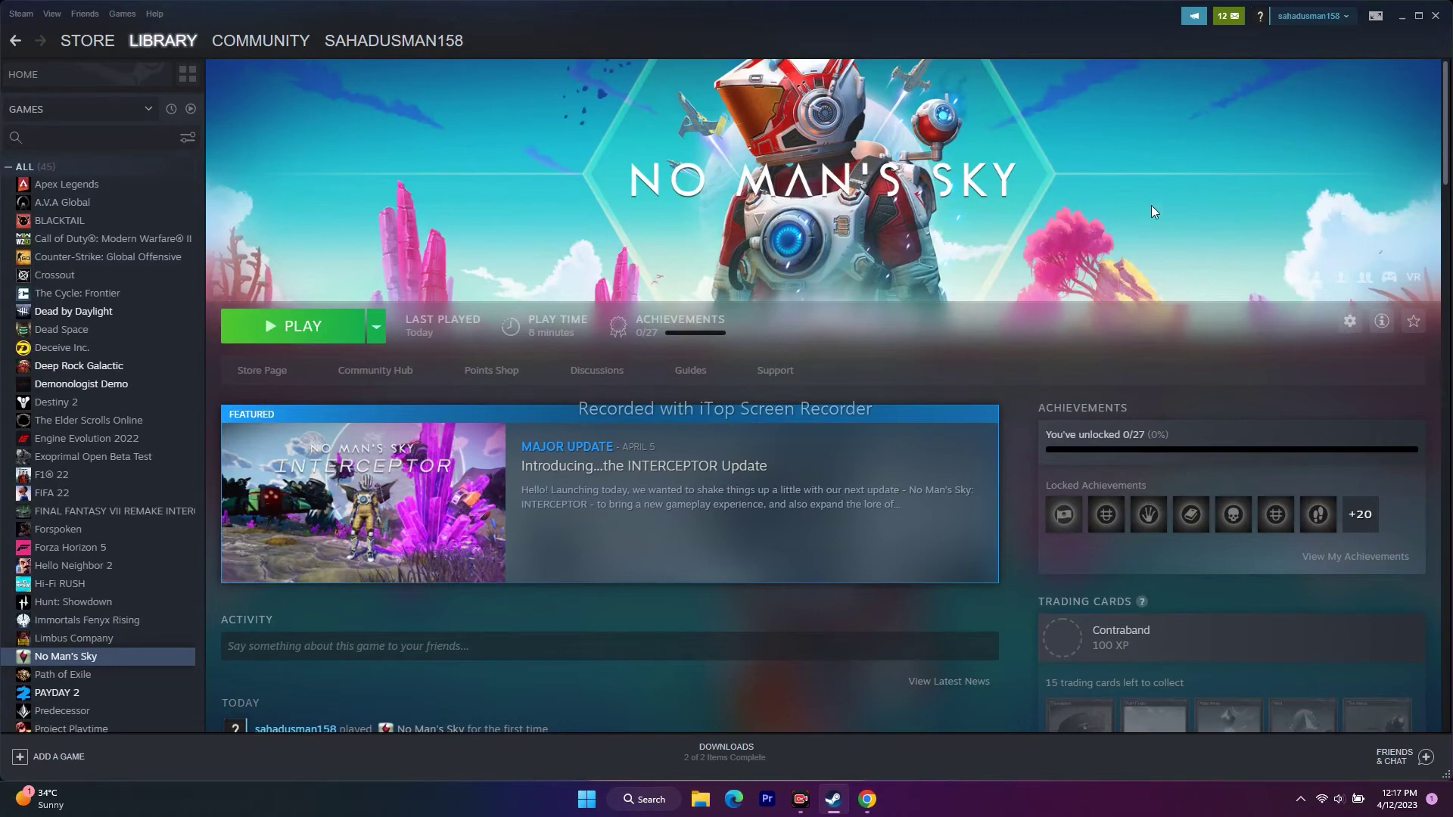
click(1402, 16)
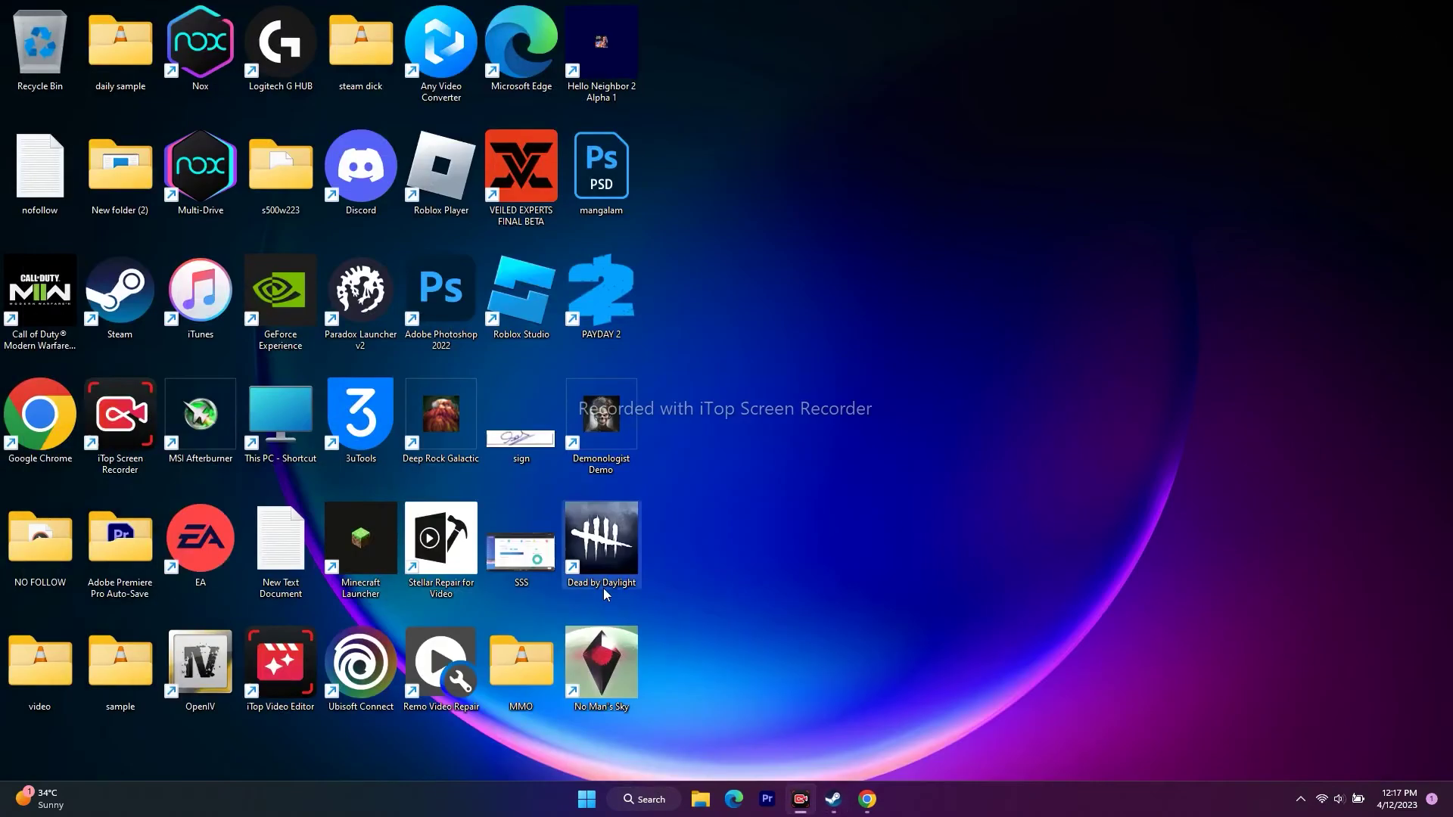
Step: Open the virtual memory options from the advanced system settings and choose a custom paging file size for drive C
click(657, 800)
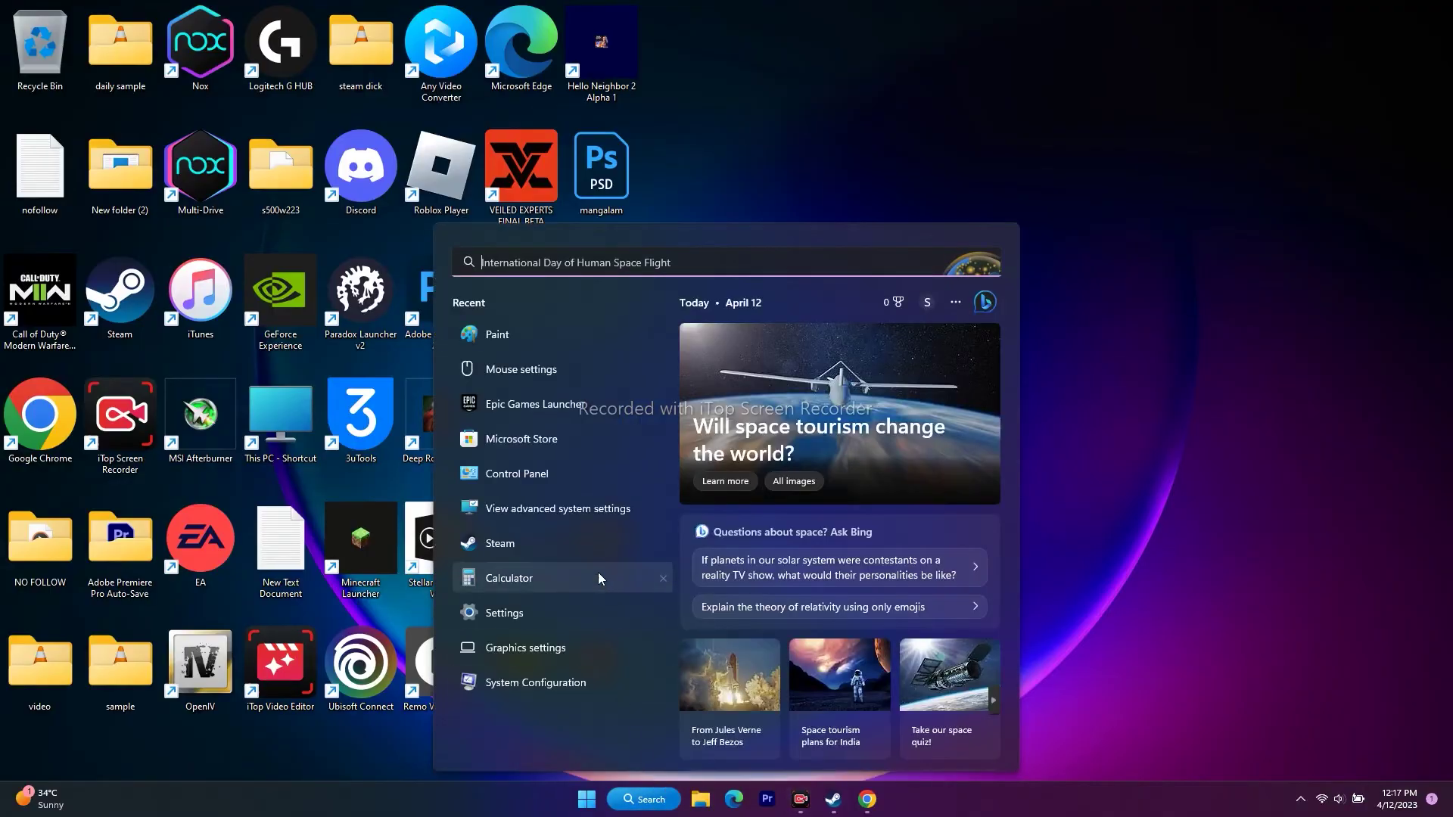
click(589, 512)
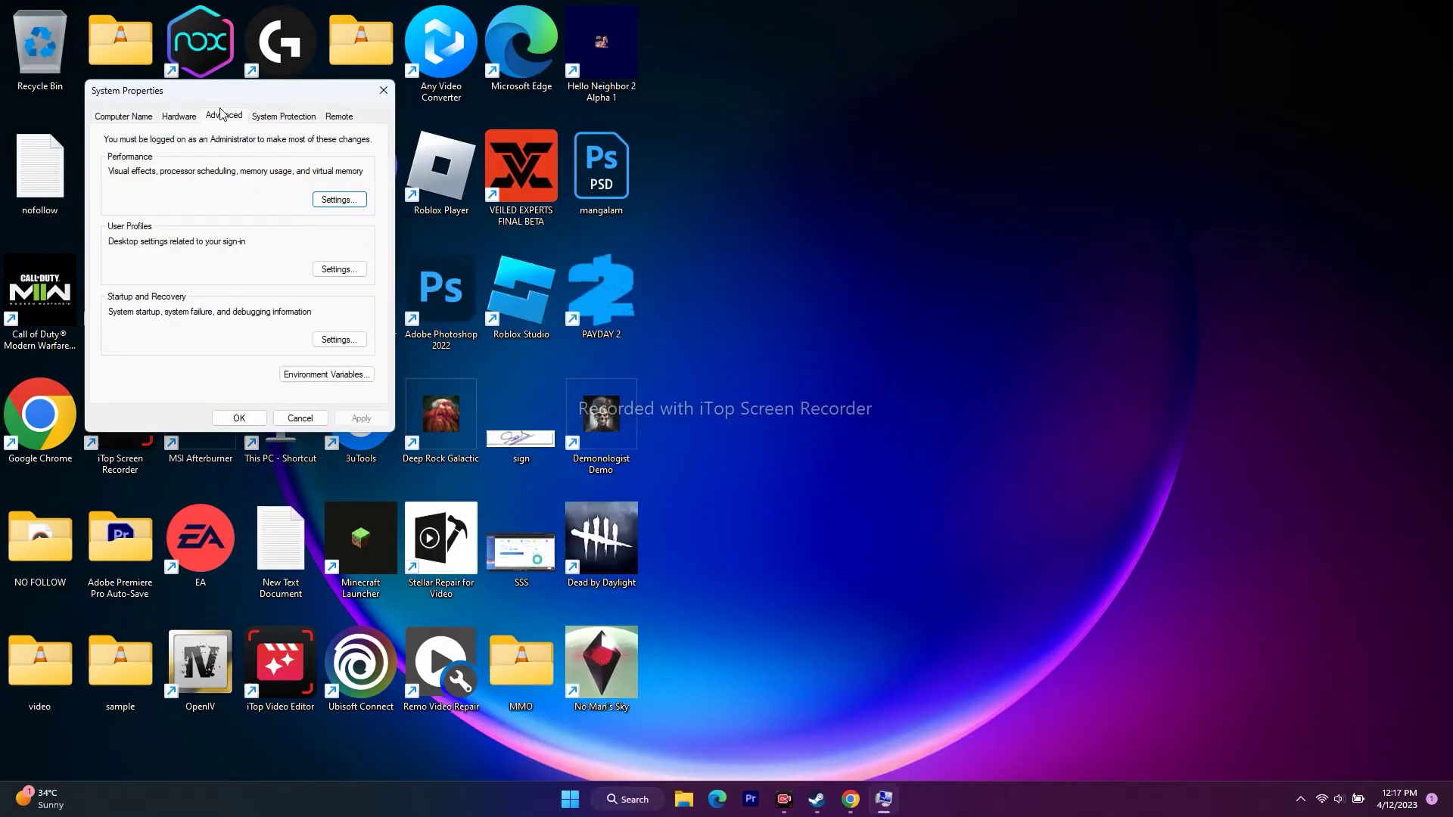
click(335, 200)
click(211, 180)
click(366, 369)
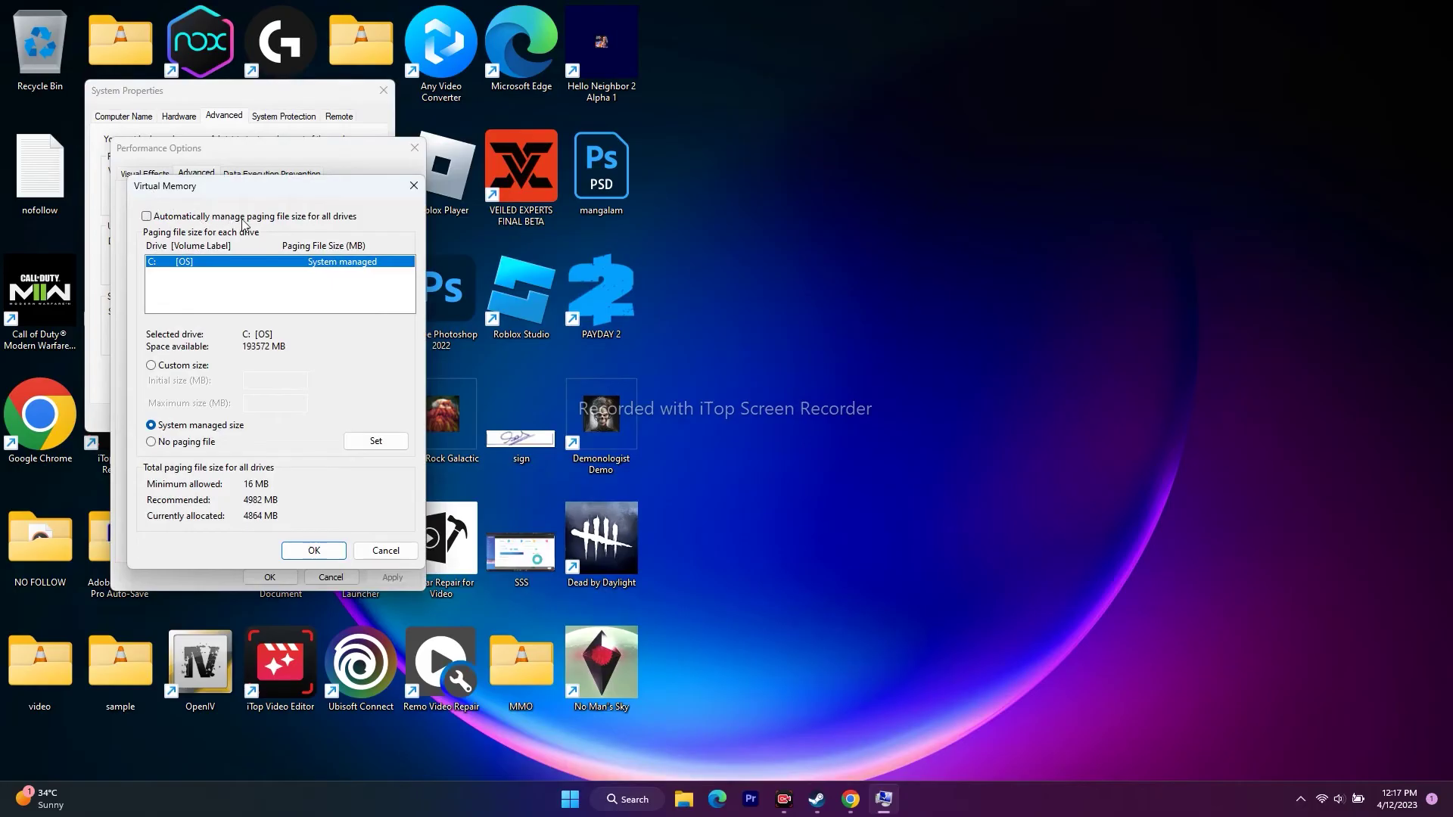
click(165, 223)
click(165, 222)
click(152, 367)
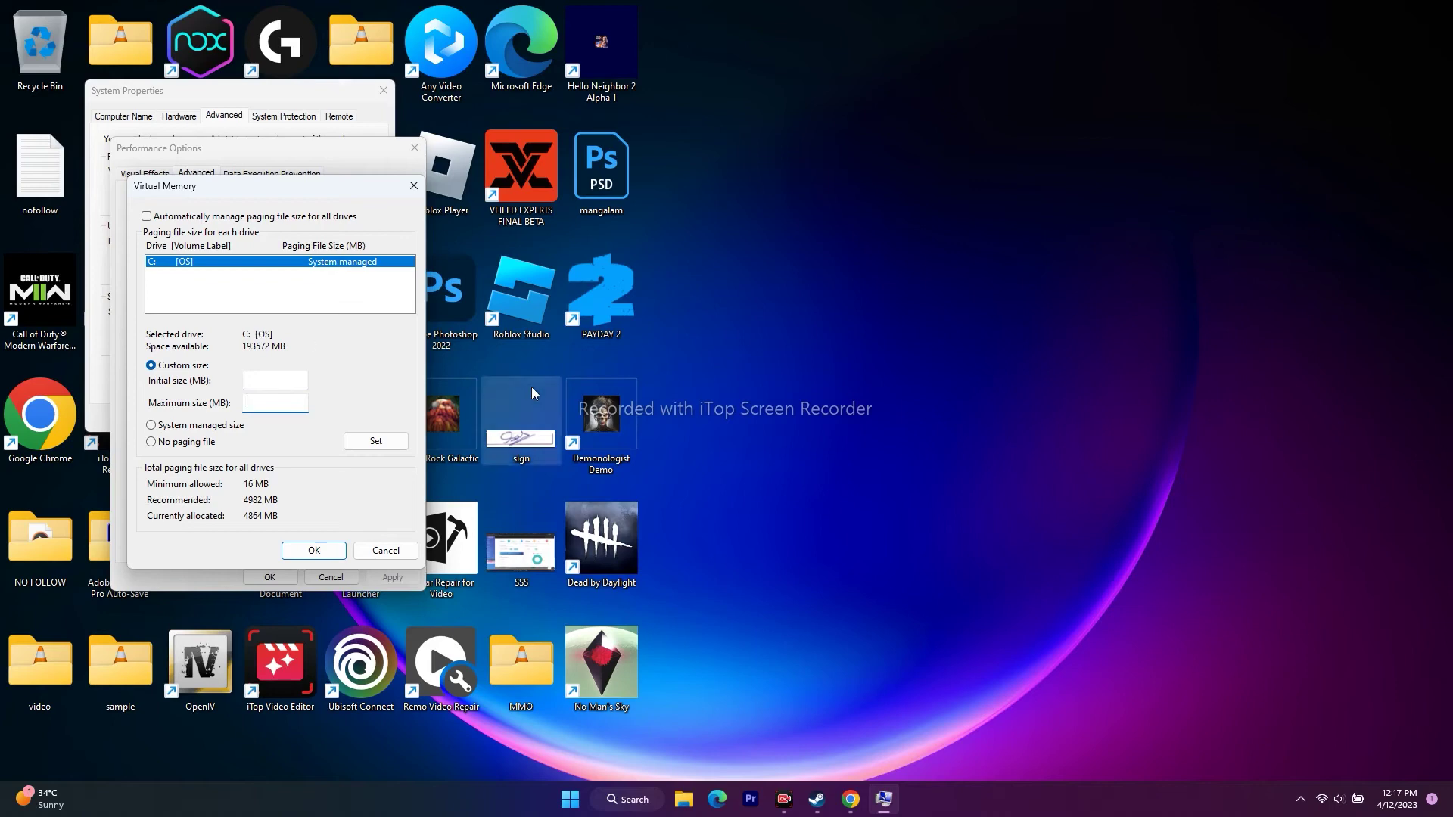
Step: Check the installed RAM on the About page of the system settings and close Settings
click(623, 800)
click(486, 603)
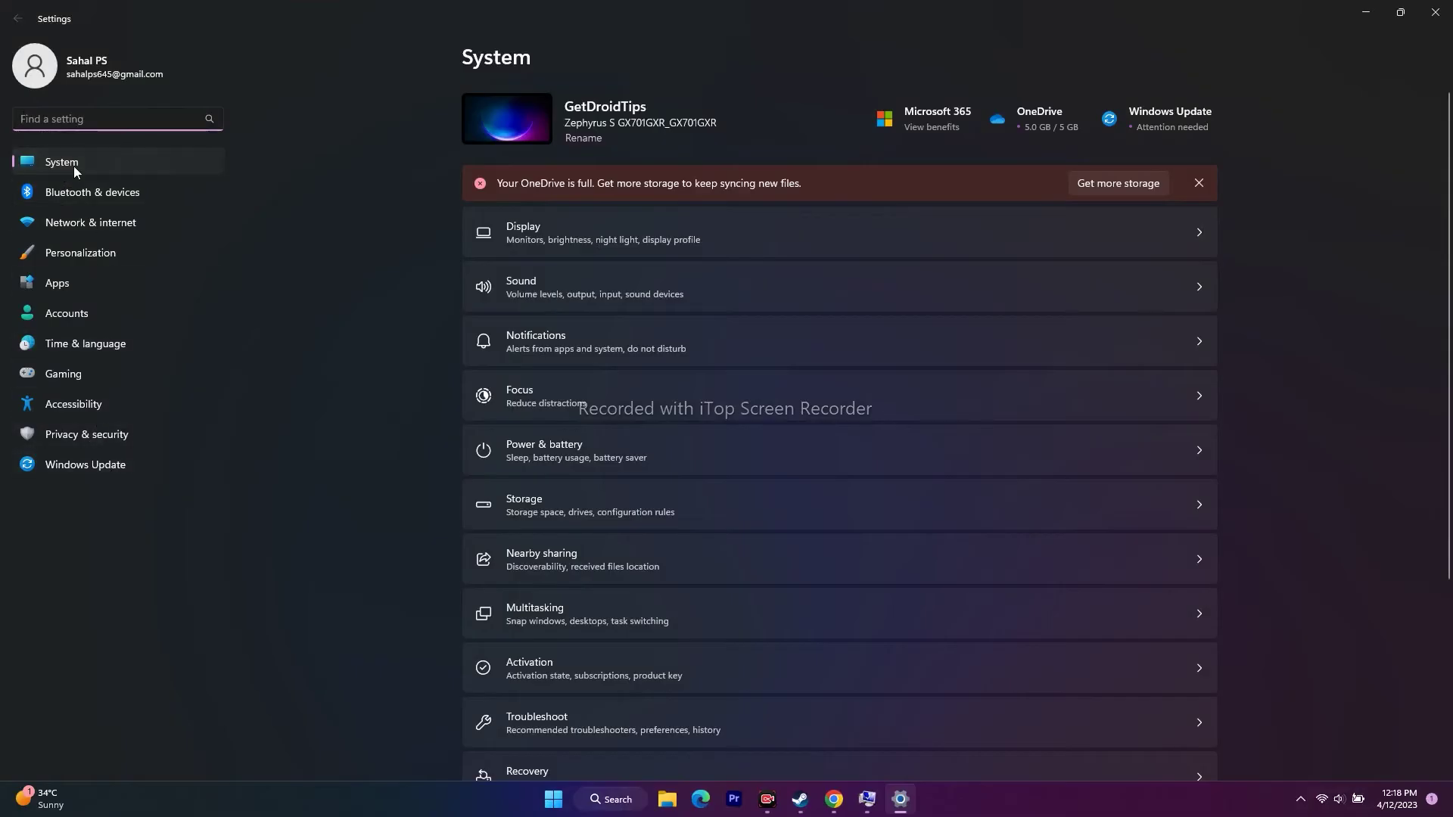
scroll(610, 666, down, 4)
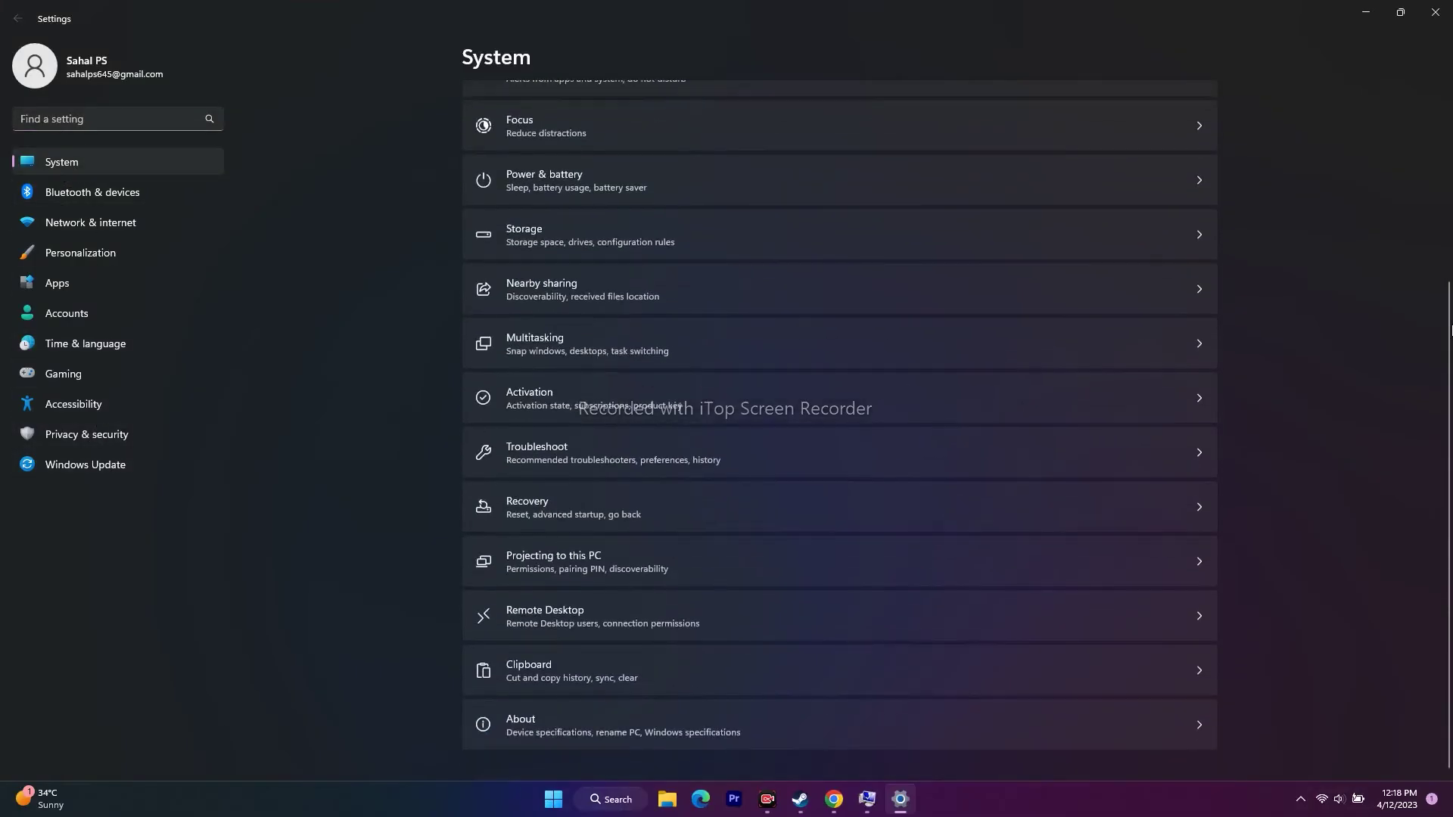
click(561, 719)
drag(593, 243, 619, 244)
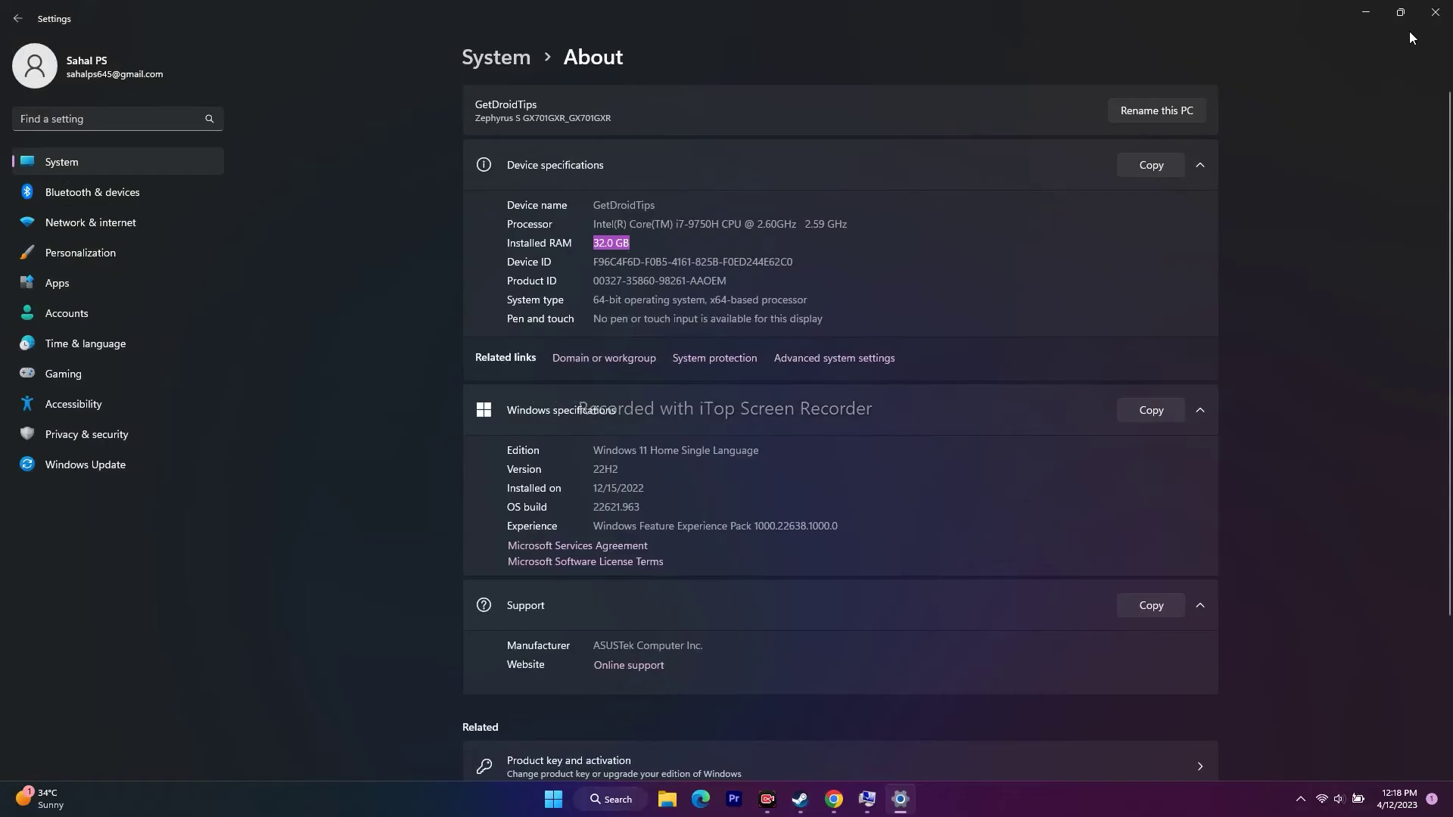
click(1433, 14)
Step: Open Calculator and multiply 32 by 1024
click(636, 798)
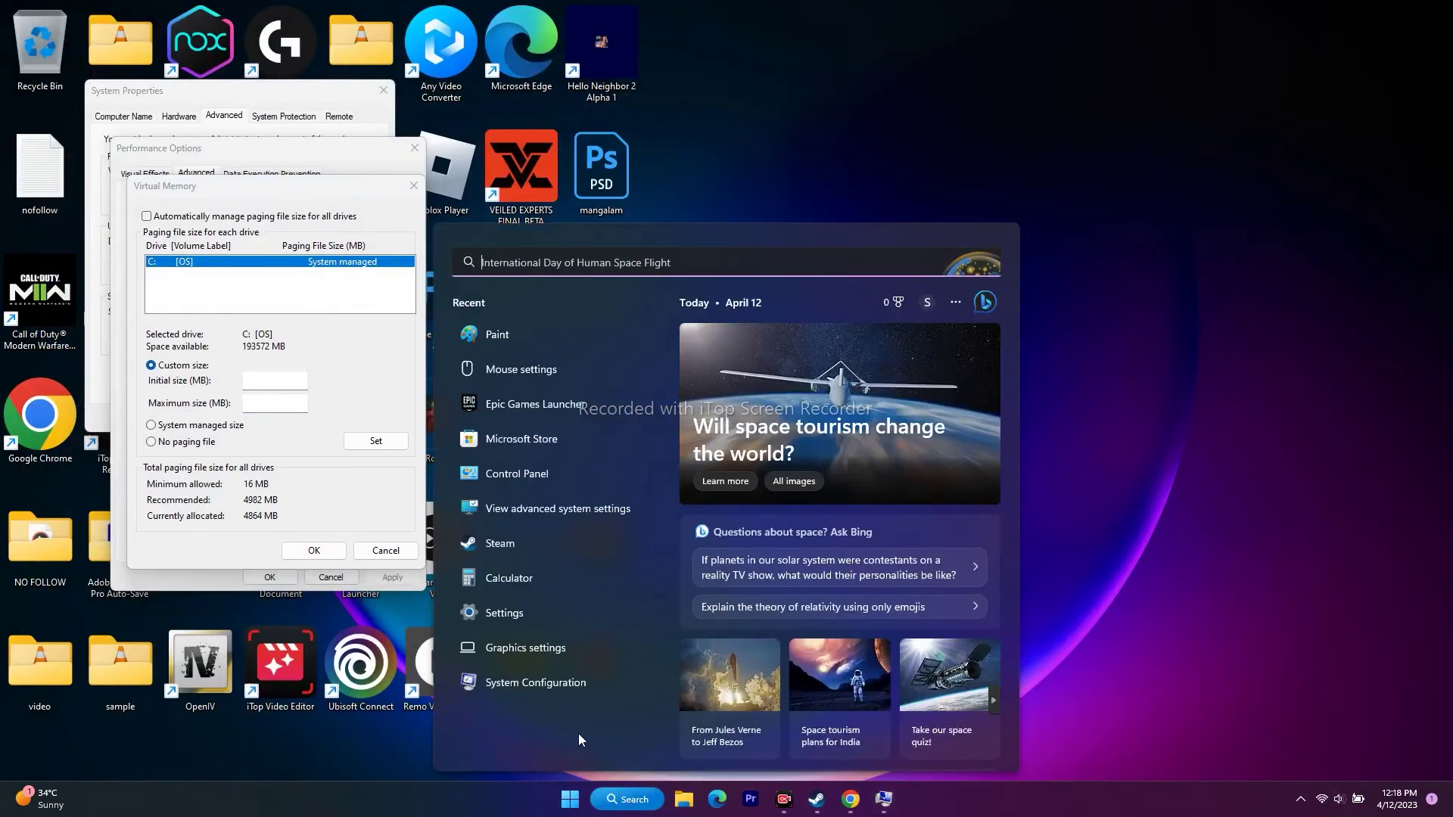
click(1063, 466)
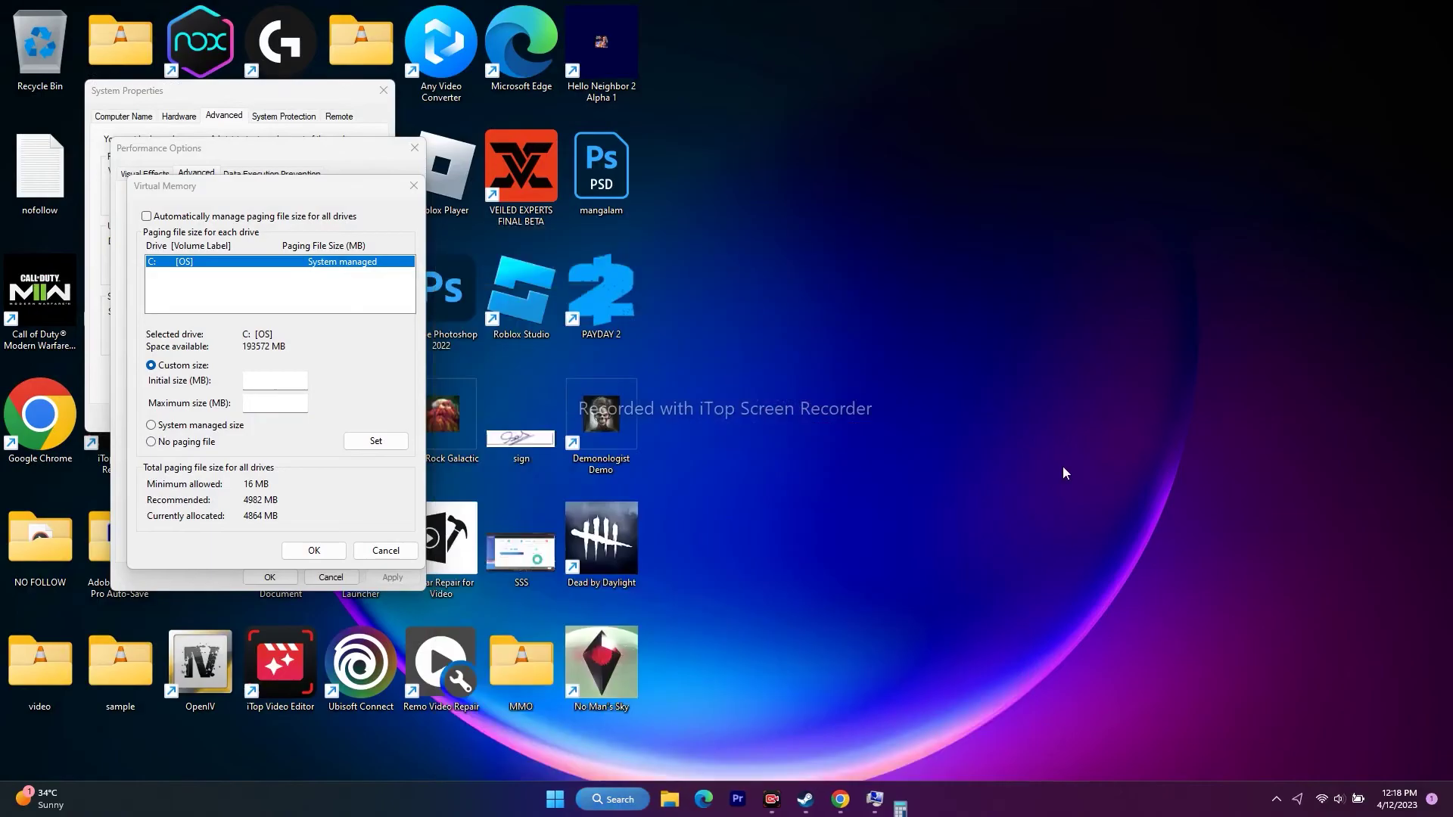
click(695, 680)
click(506, 669)
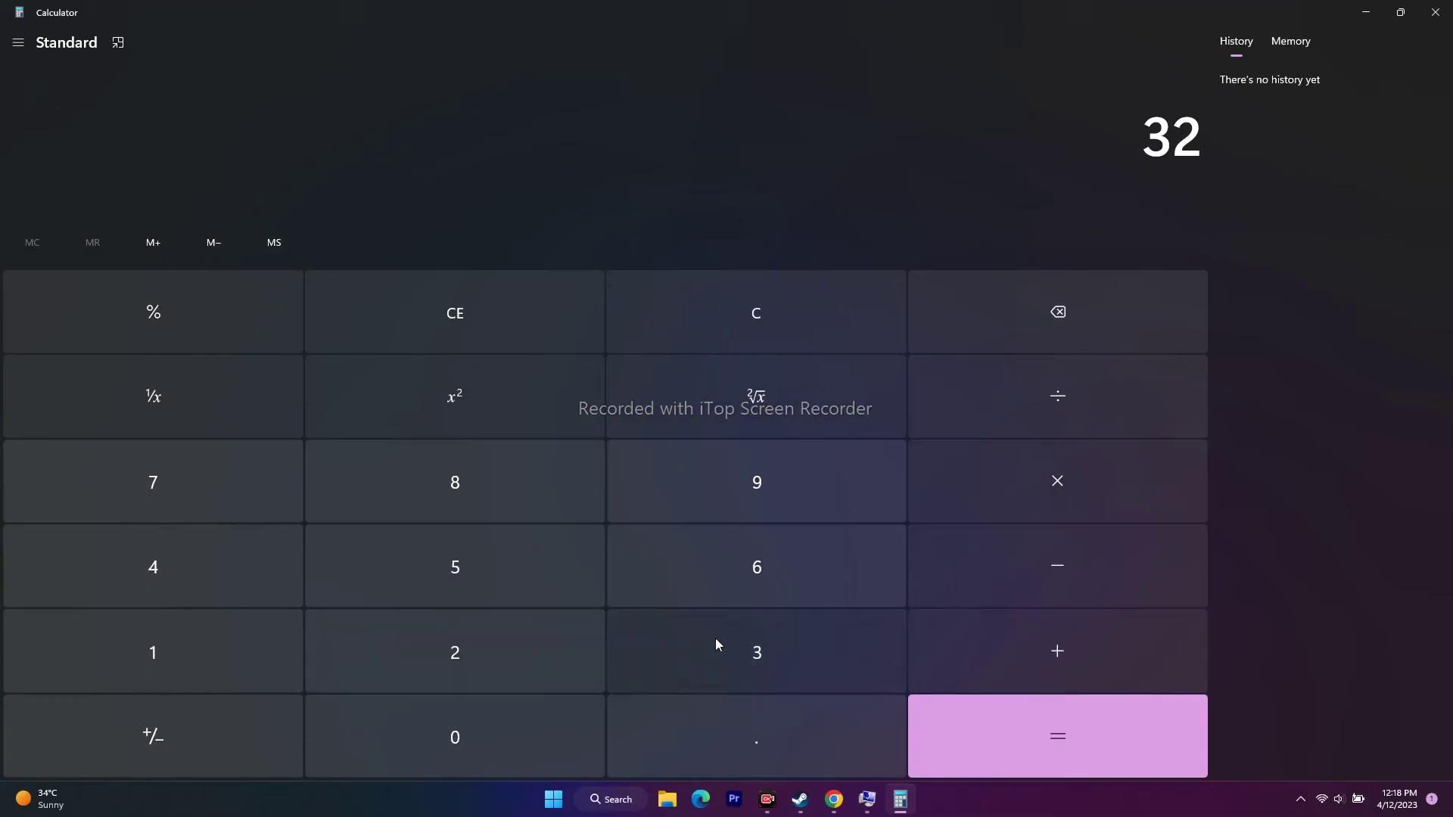
click(1012, 497)
click(236, 688)
click(424, 726)
click(389, 665)
click(202, 591)
click(1020, 753)
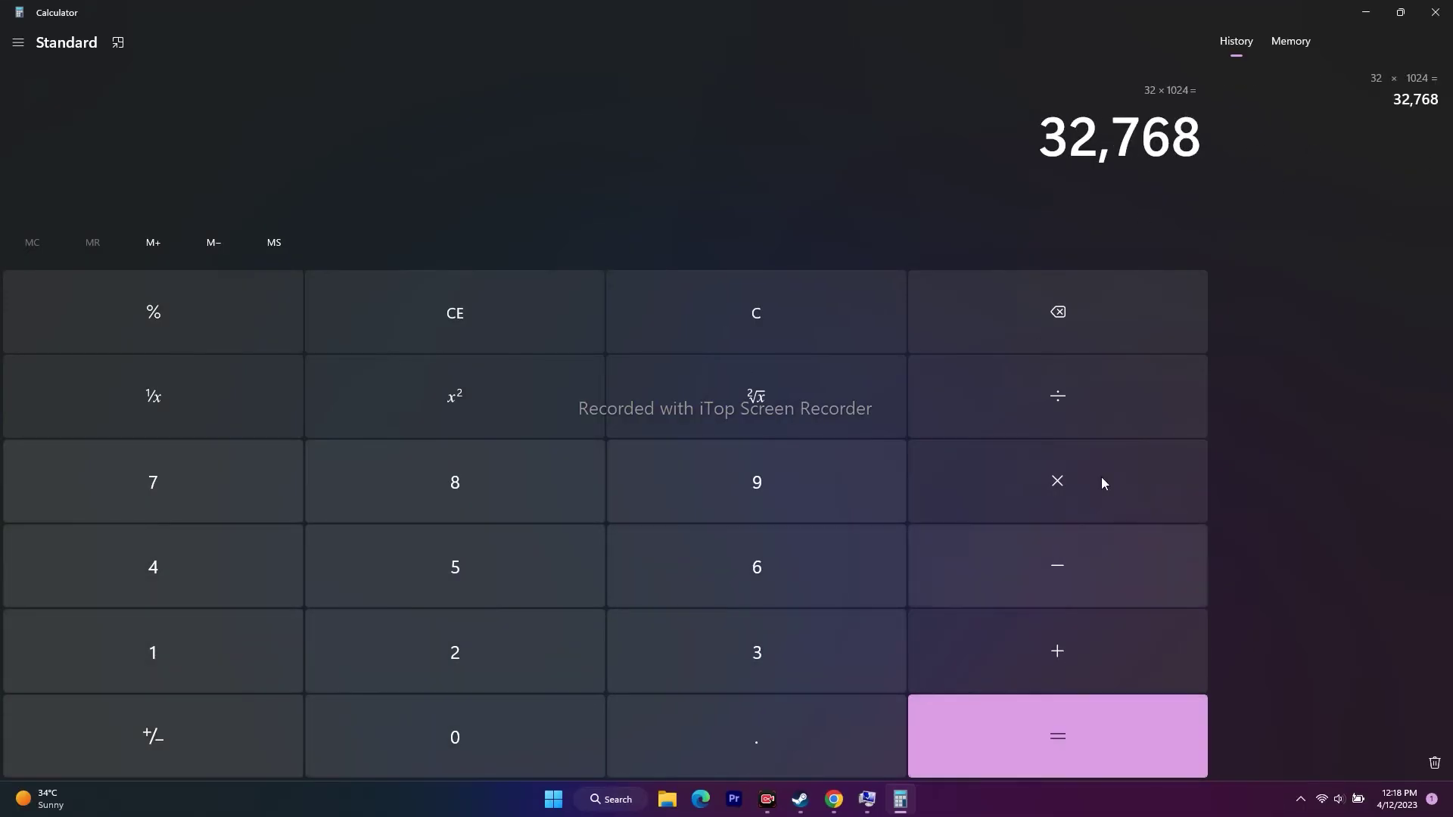
Step: Multiply the calculated result by 1.5 and copy the new result
double_click(1052, 144)
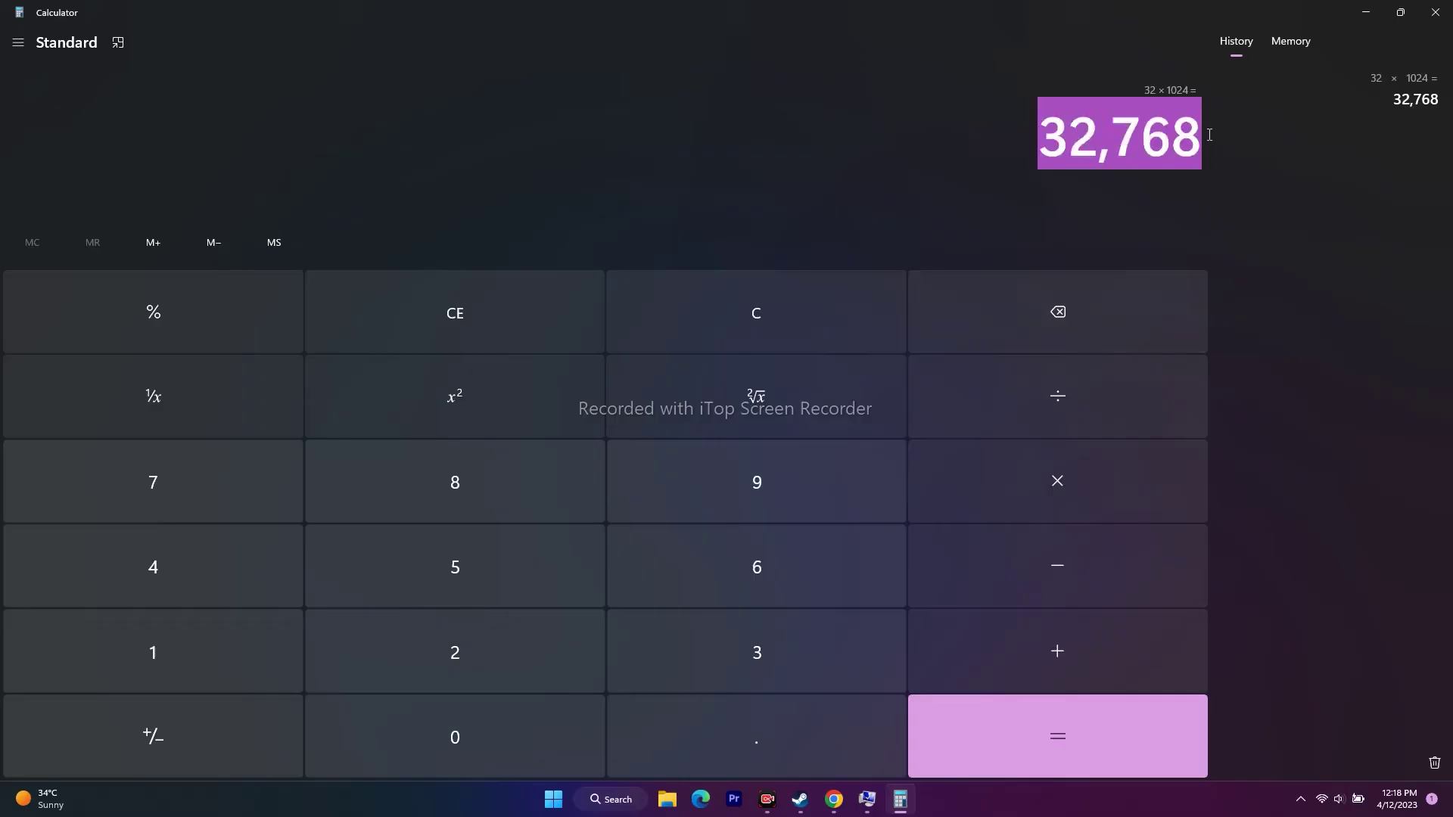
click(1028, 496)
click(190, 667)
click(701, 760)
click(448, 568)
click(1067, 726)
double_click(1120, 136)
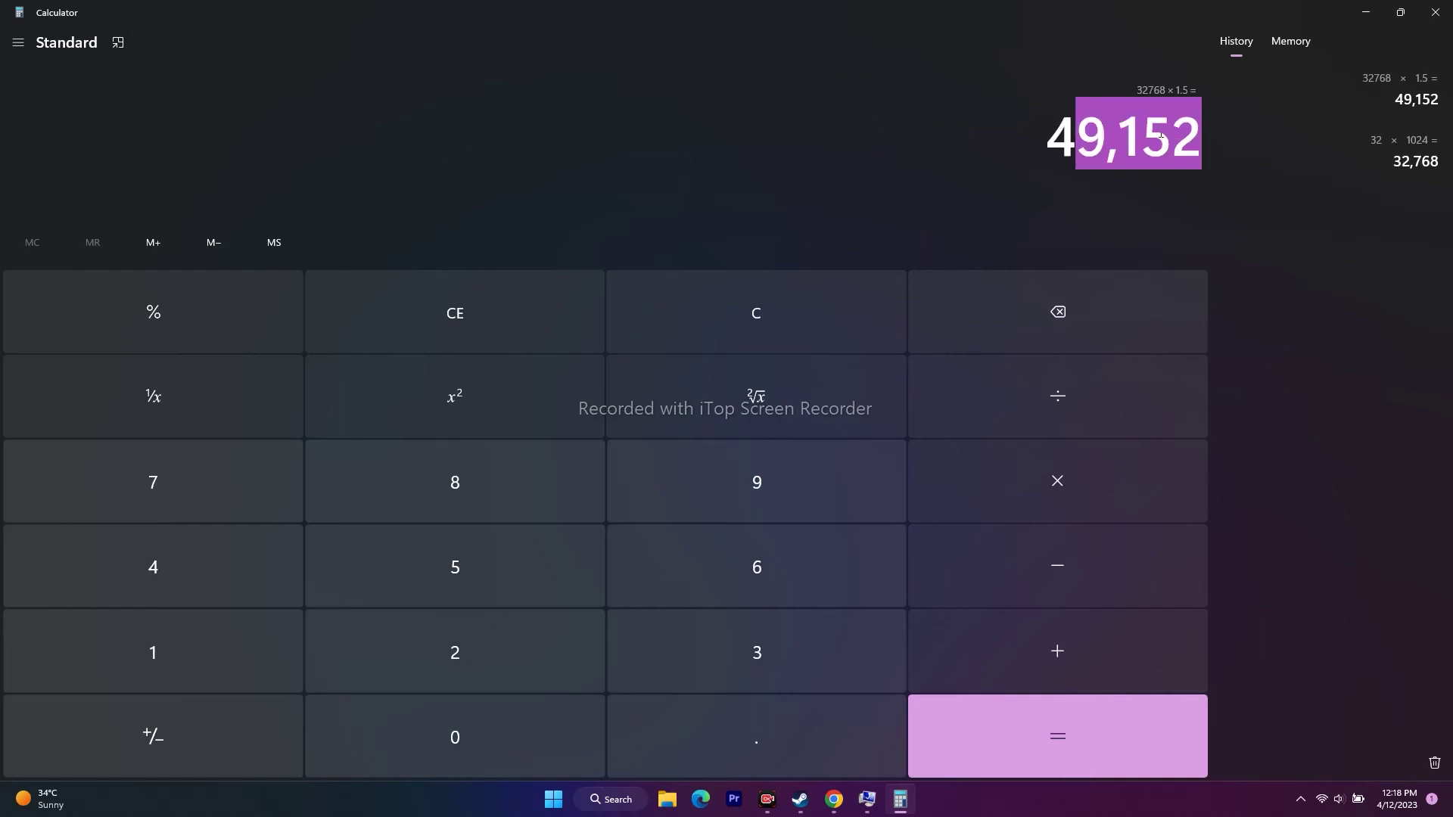
drag(1049, 129, 1192, 118)
click(1035, 132)
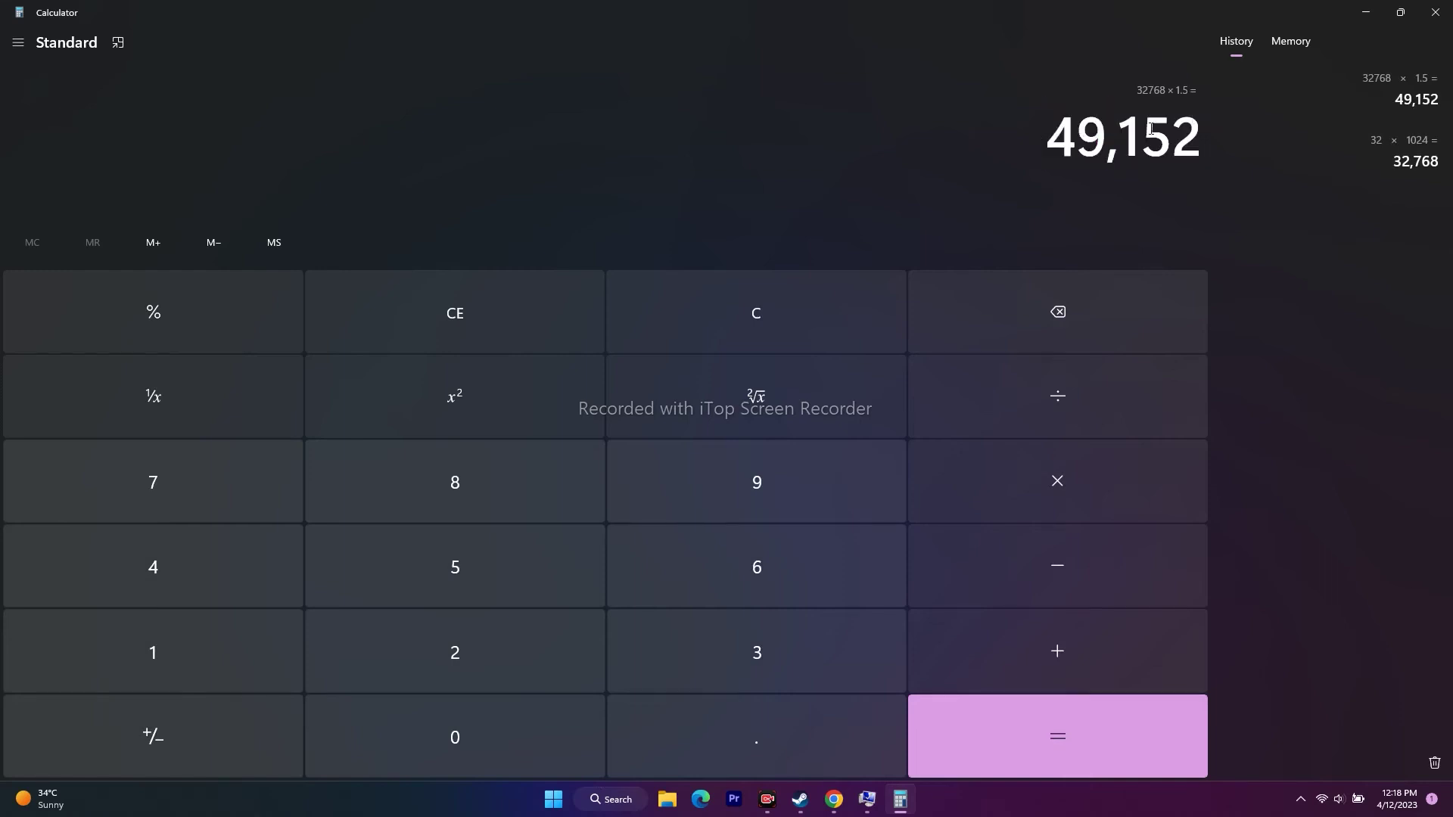
drag(1053, 136, 1211, 140)
key(ctrl+c)
click(1259, 120)
Step: Minimize Calculator and enter 49,152 as the initial paging file size in MB
click(1366, 12)
click(256, 384)
click(299, 445)
click(299, 404)
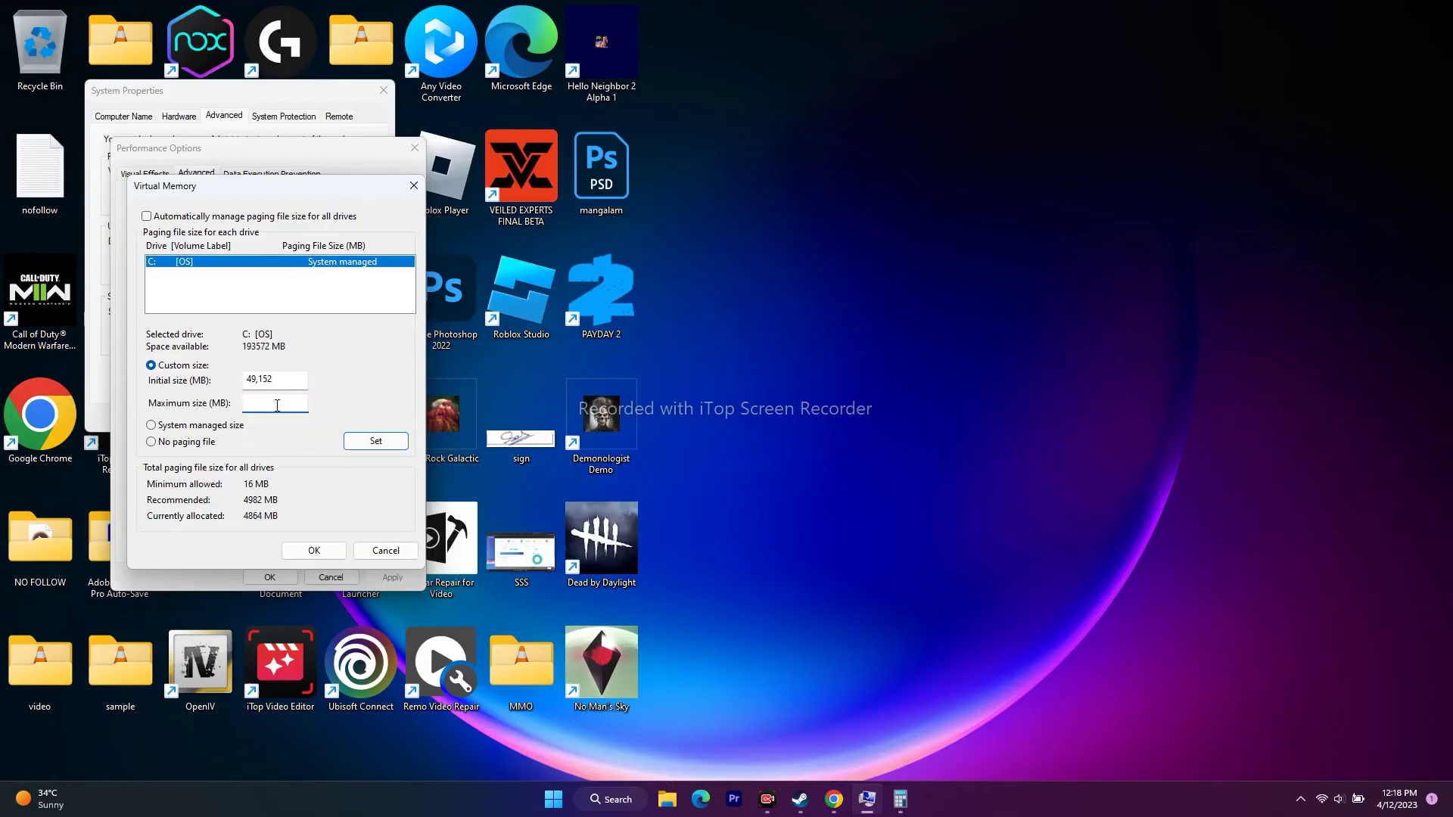
Step: Return to Calculator, clear the entry and multiply 32 by 1024 again for the maximum size
click(900, 799)
click(461, 322)
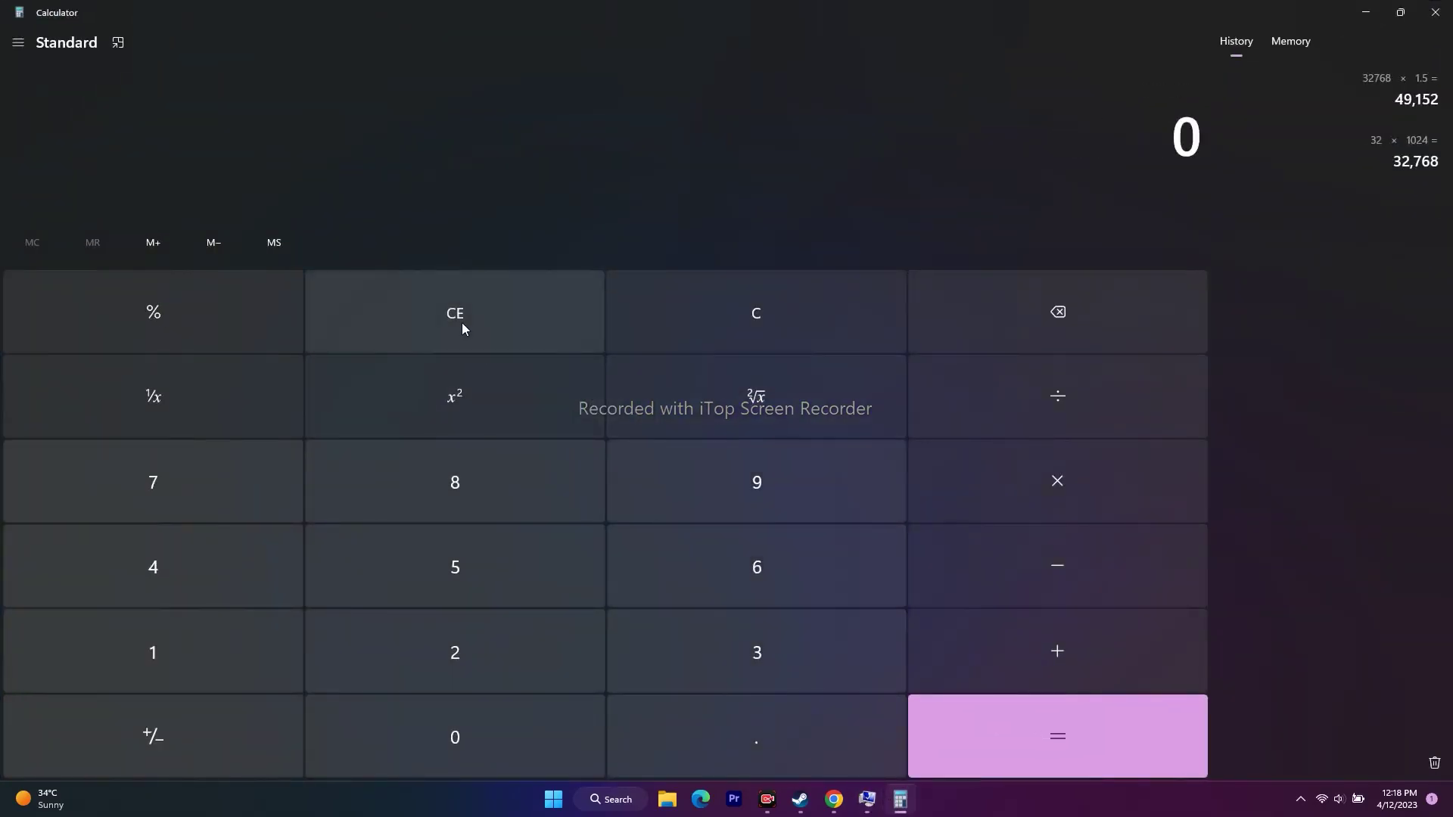
click(701, 669)
click(519, 662)
click(979, 502)
click(297, 685)
click(442, 704)
click(415, 679)
key(4)
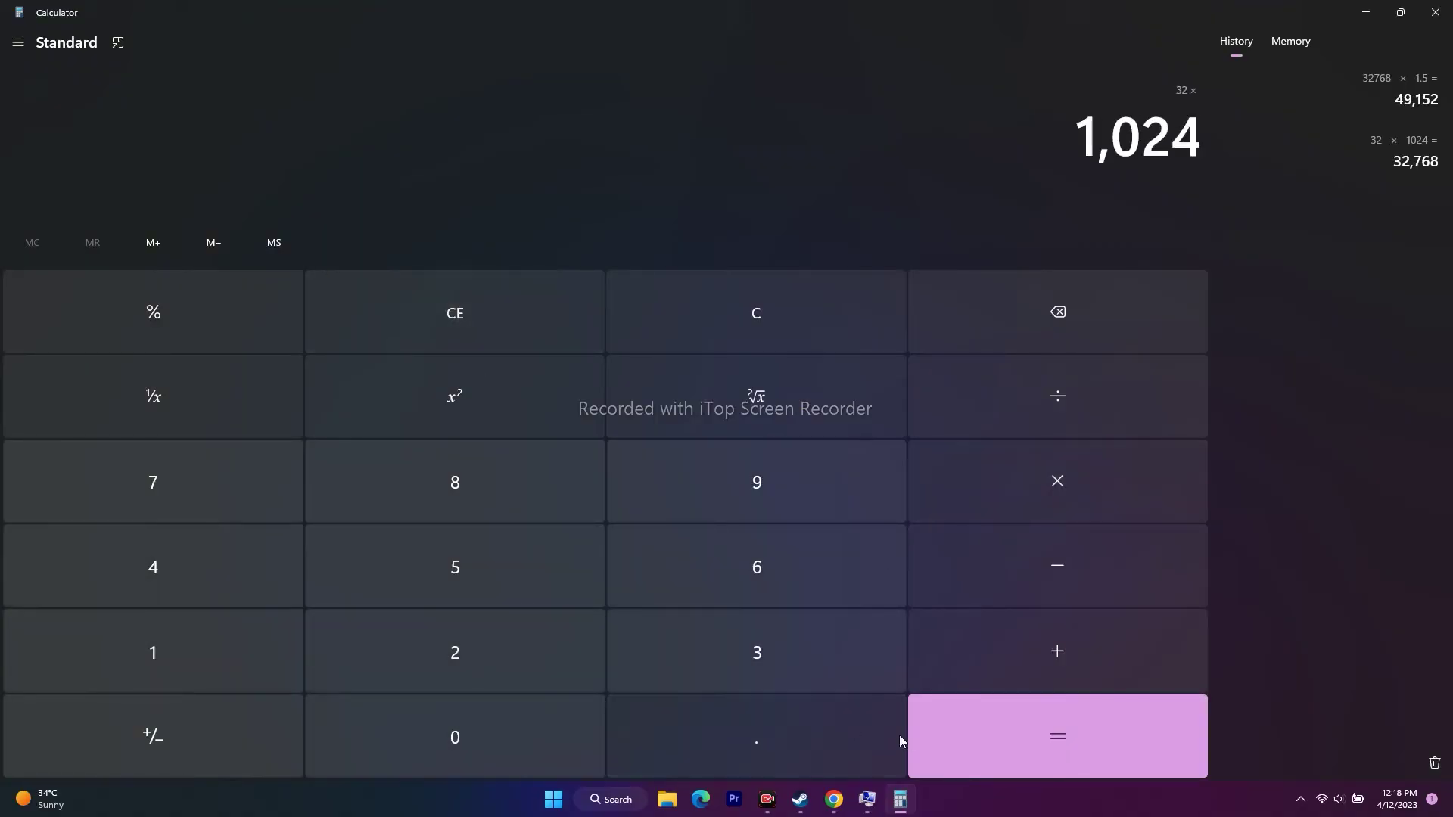
click(966, 742)
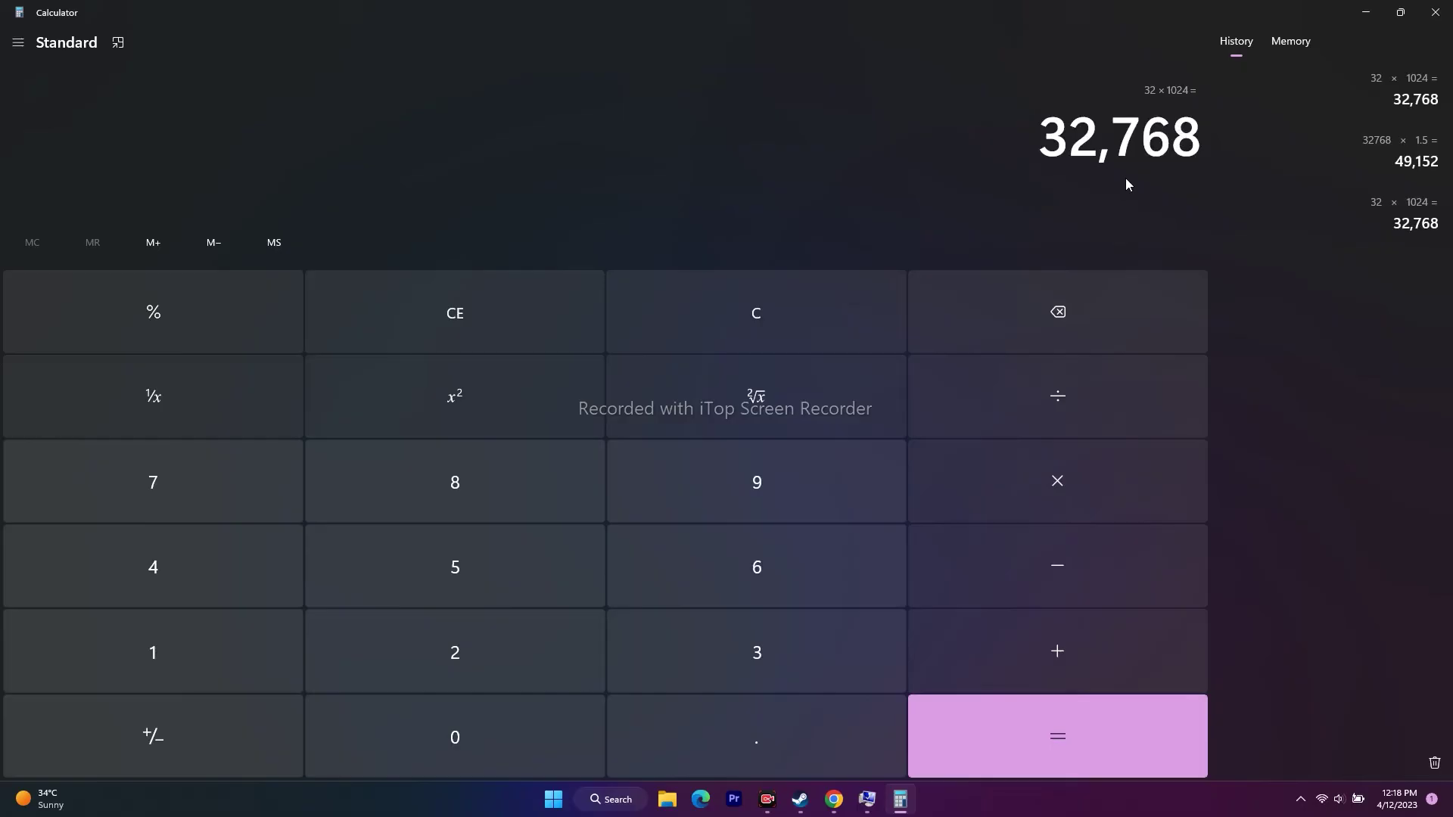
Step: Multiply the result by 3, copy the product and minimize Calculator to return to the virtual memory dialog
click(1073, 484)
click(801, 636)
click(924, 708)
drag(1041, 136, 1215, 151)
right_click(1216, 152)
click(1226, 153)
click(1366, 12)
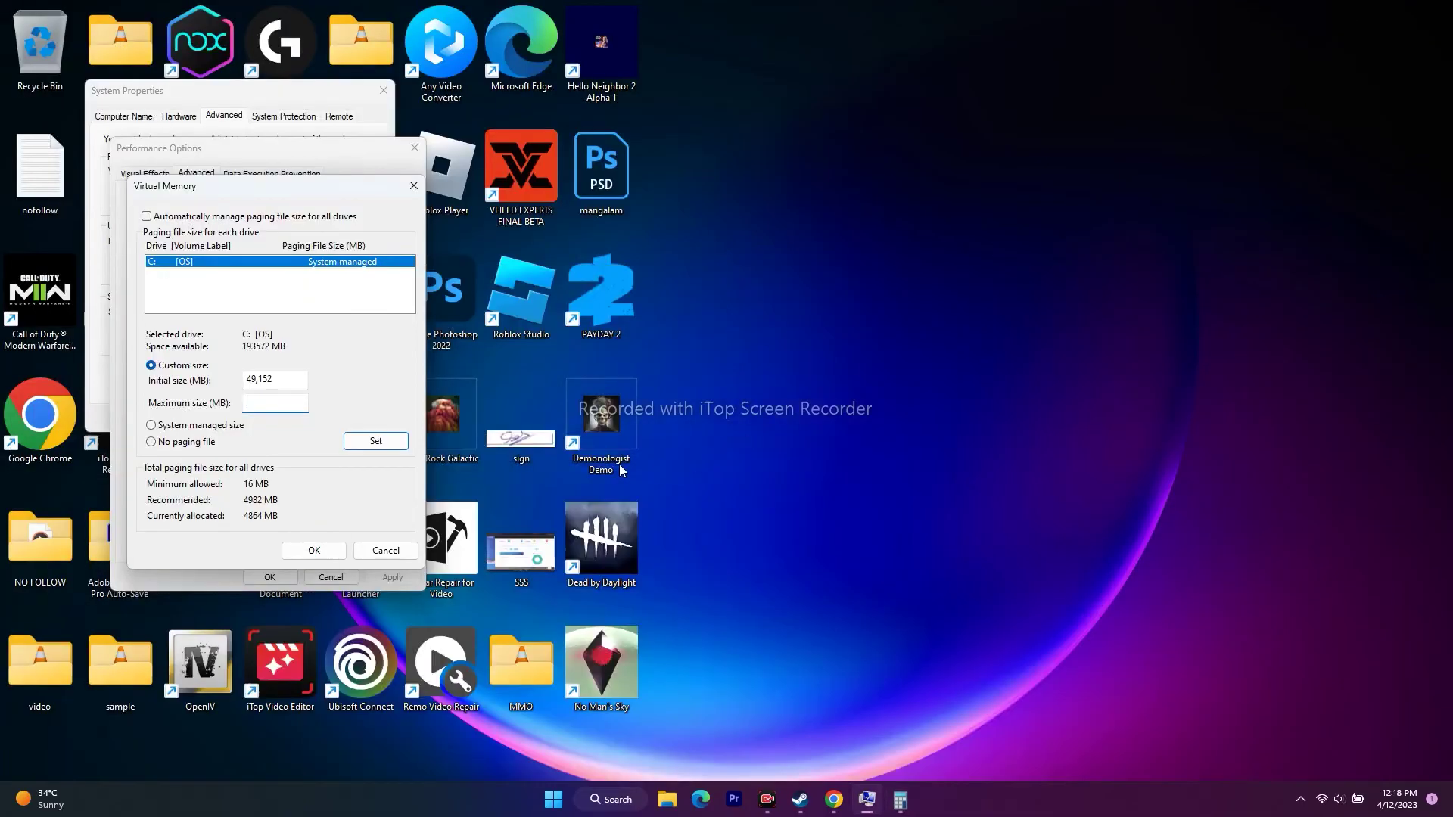
Step: Paste the copied product as the maximum paging file size, confirm the virtual memory dialog and close the remaining system dialogs
right_click(285, 404)
click(323, 469)
click(324, 551)
click(327, 578)
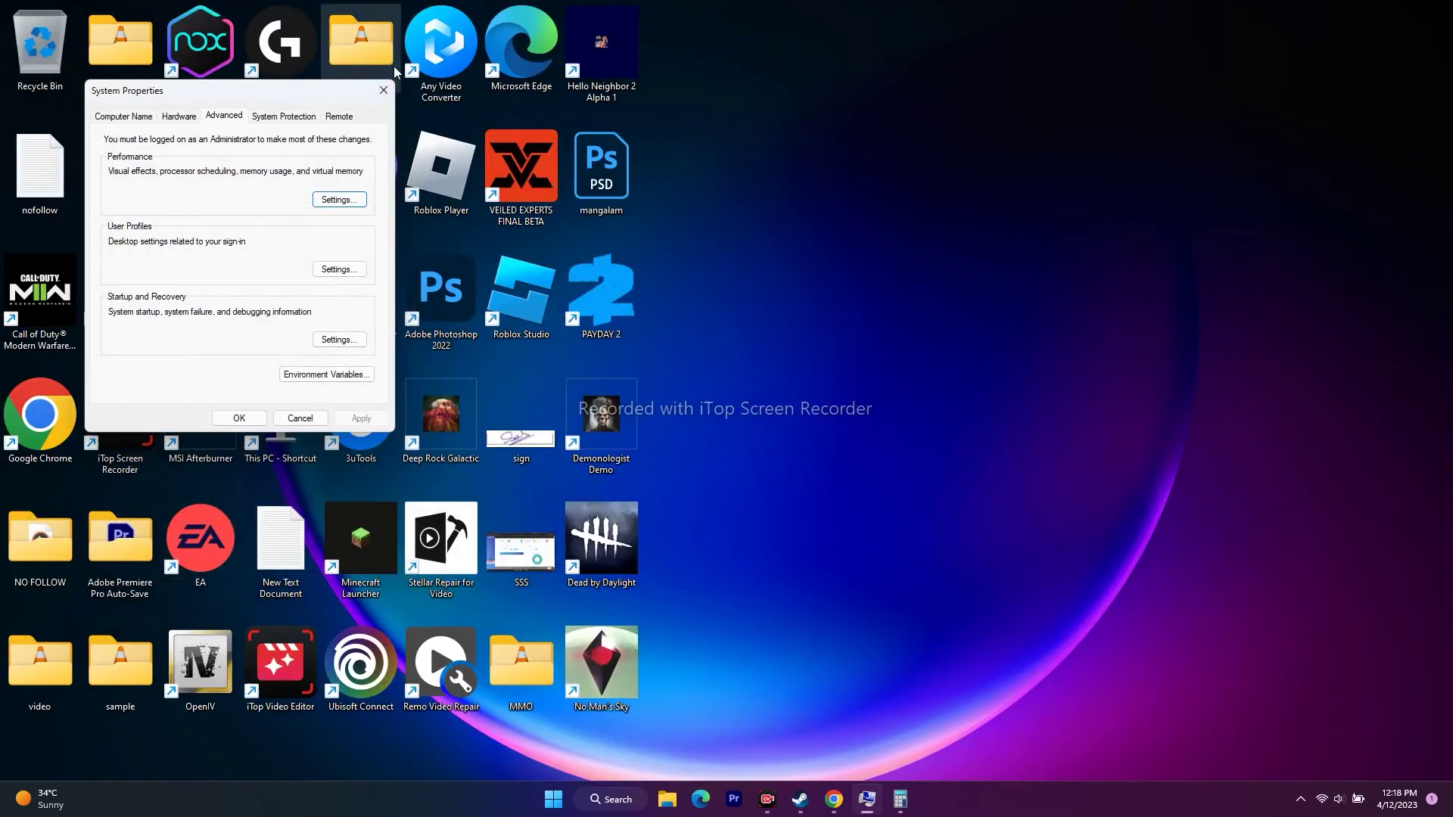
click(384, 90)
click(819, 797)
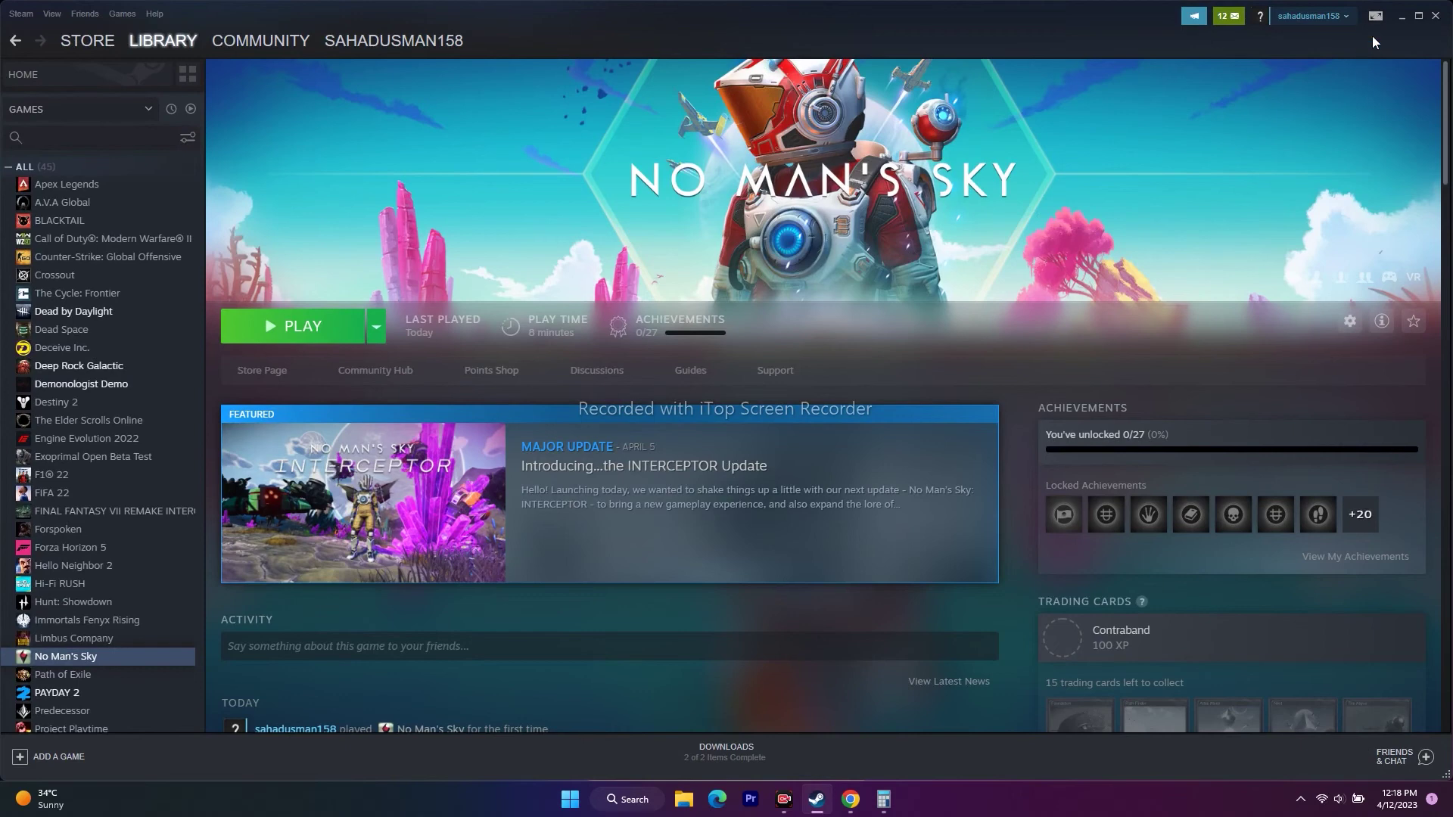
click(1403, 17)
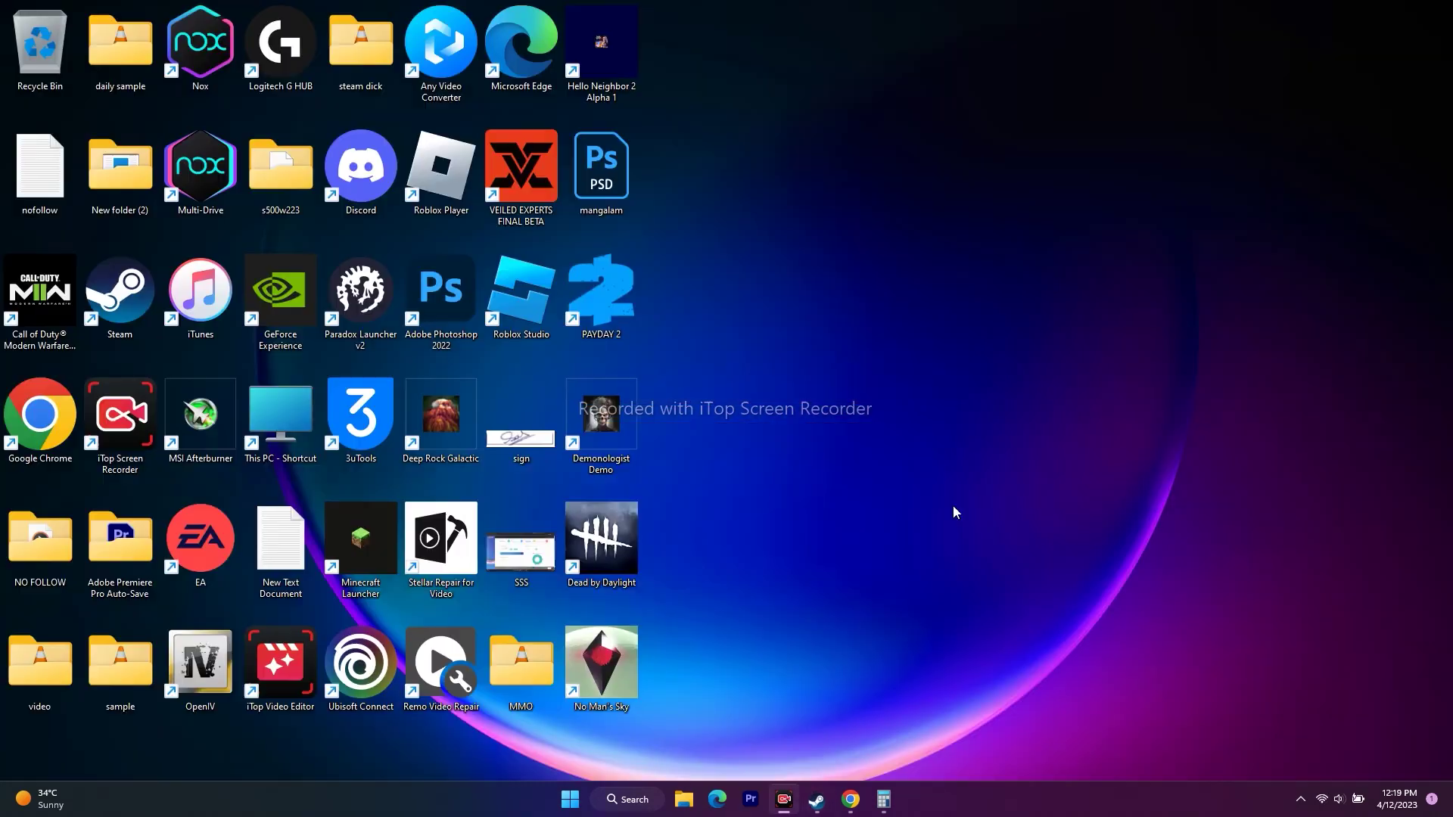
Step: Open the Windows Update page in Settings to check for pending updates, and close Settings
click(641, 802)
click(540, 615)
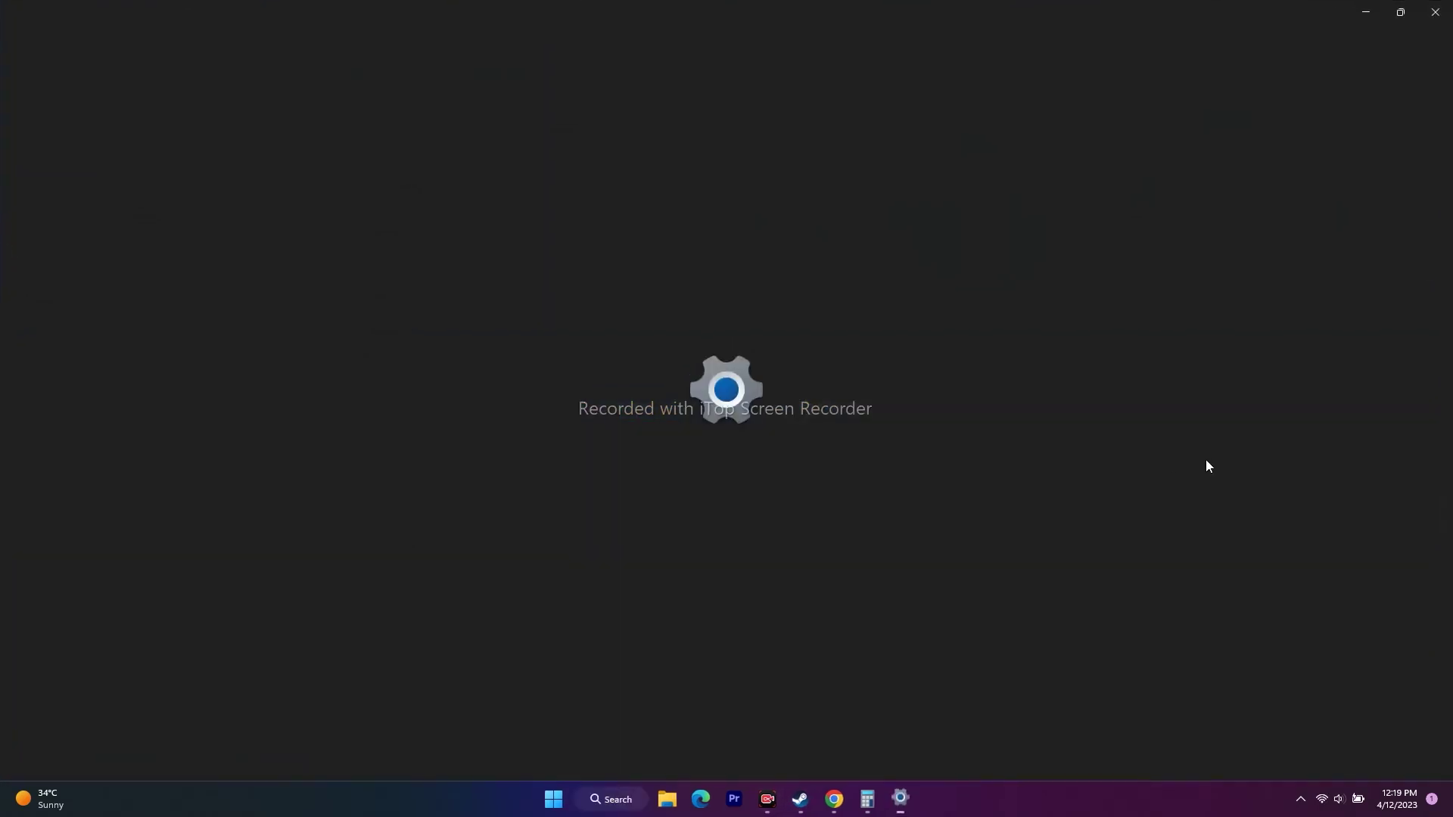
click(96, 466)
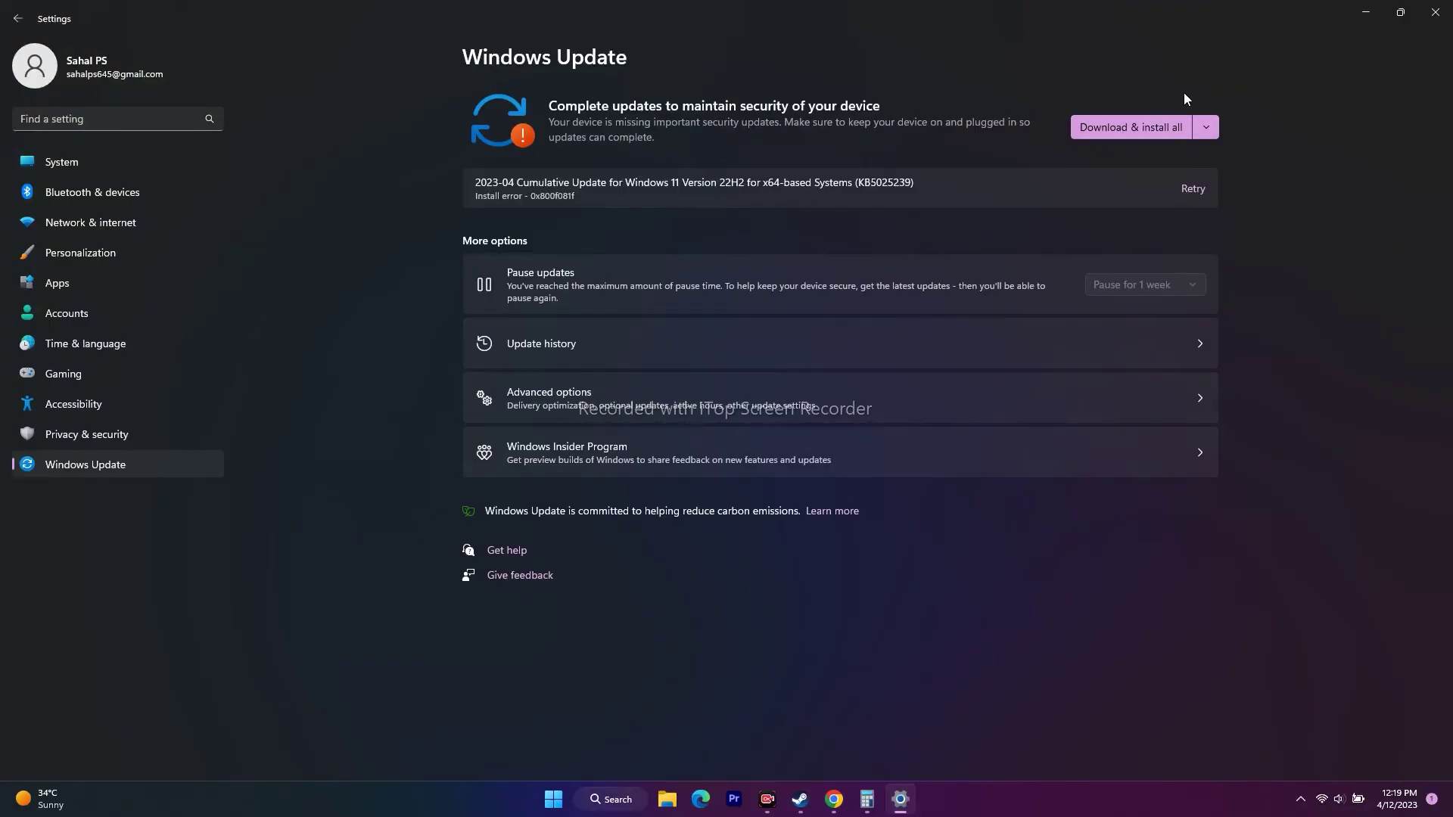
click(1435, 13)
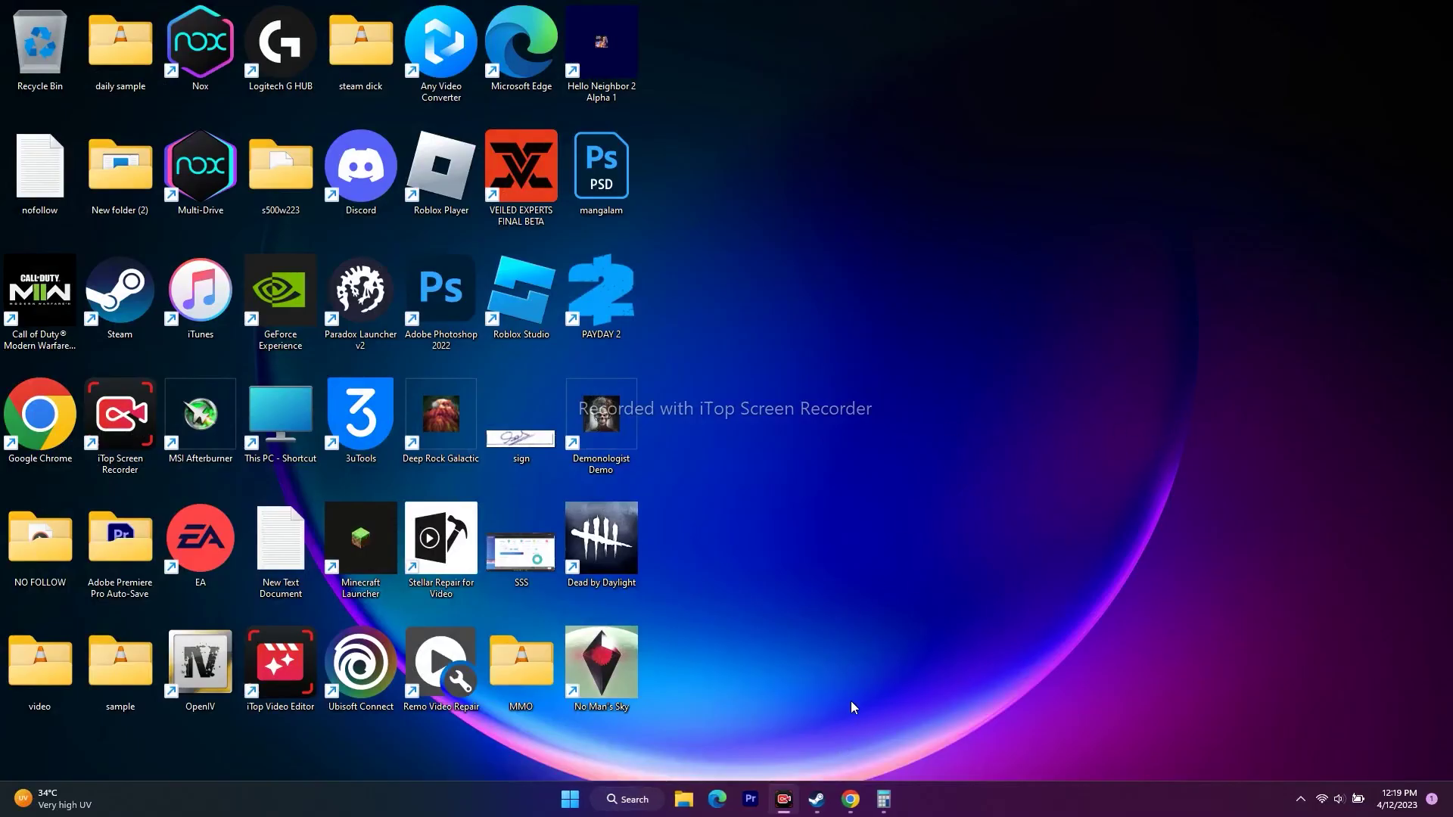
Step: Switch to Chrome and view the AMD and NVIDIA GeForce driver download pages
mouse_move(816, 799)
click(805, 742)
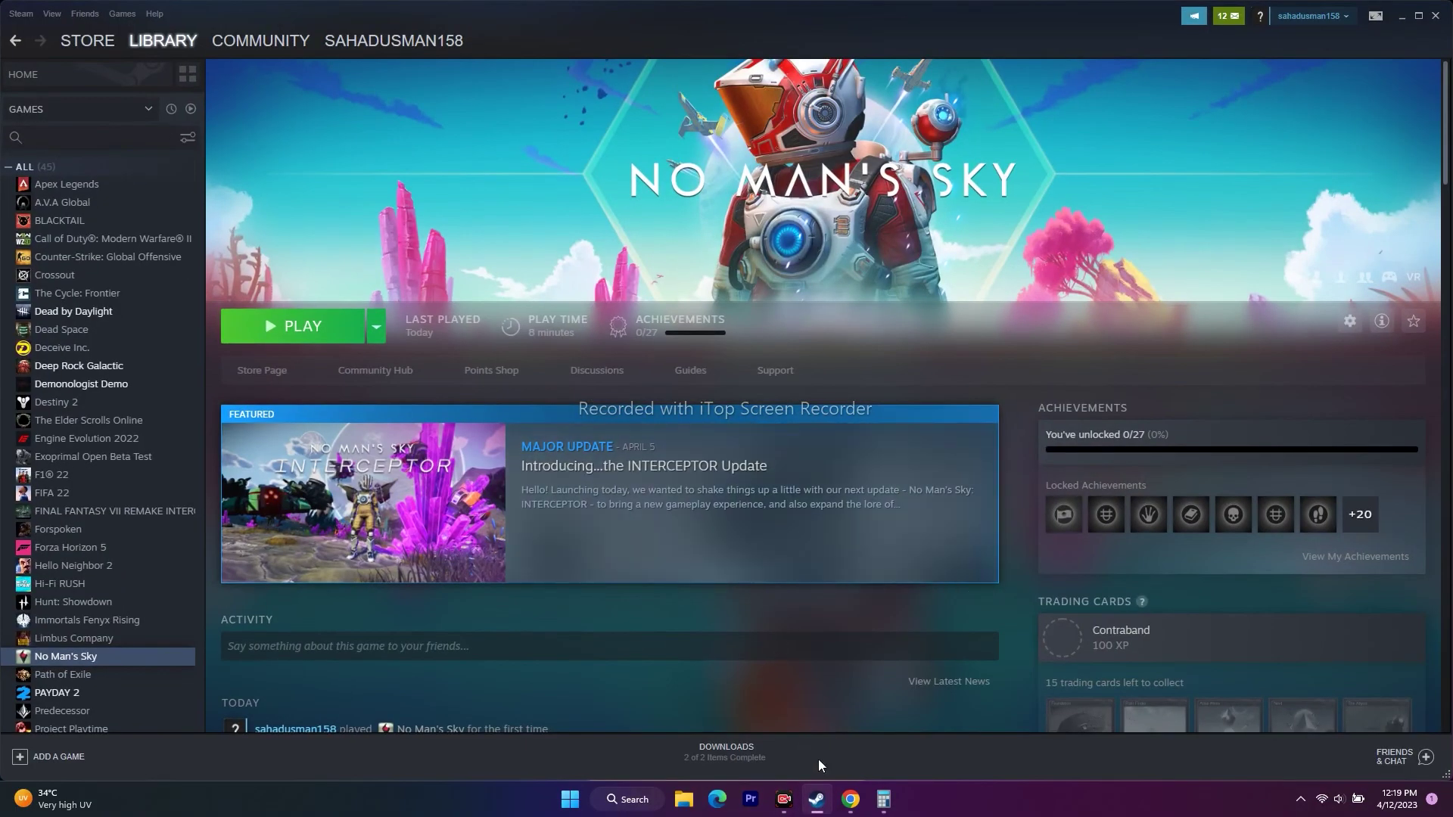
click(851, 800)
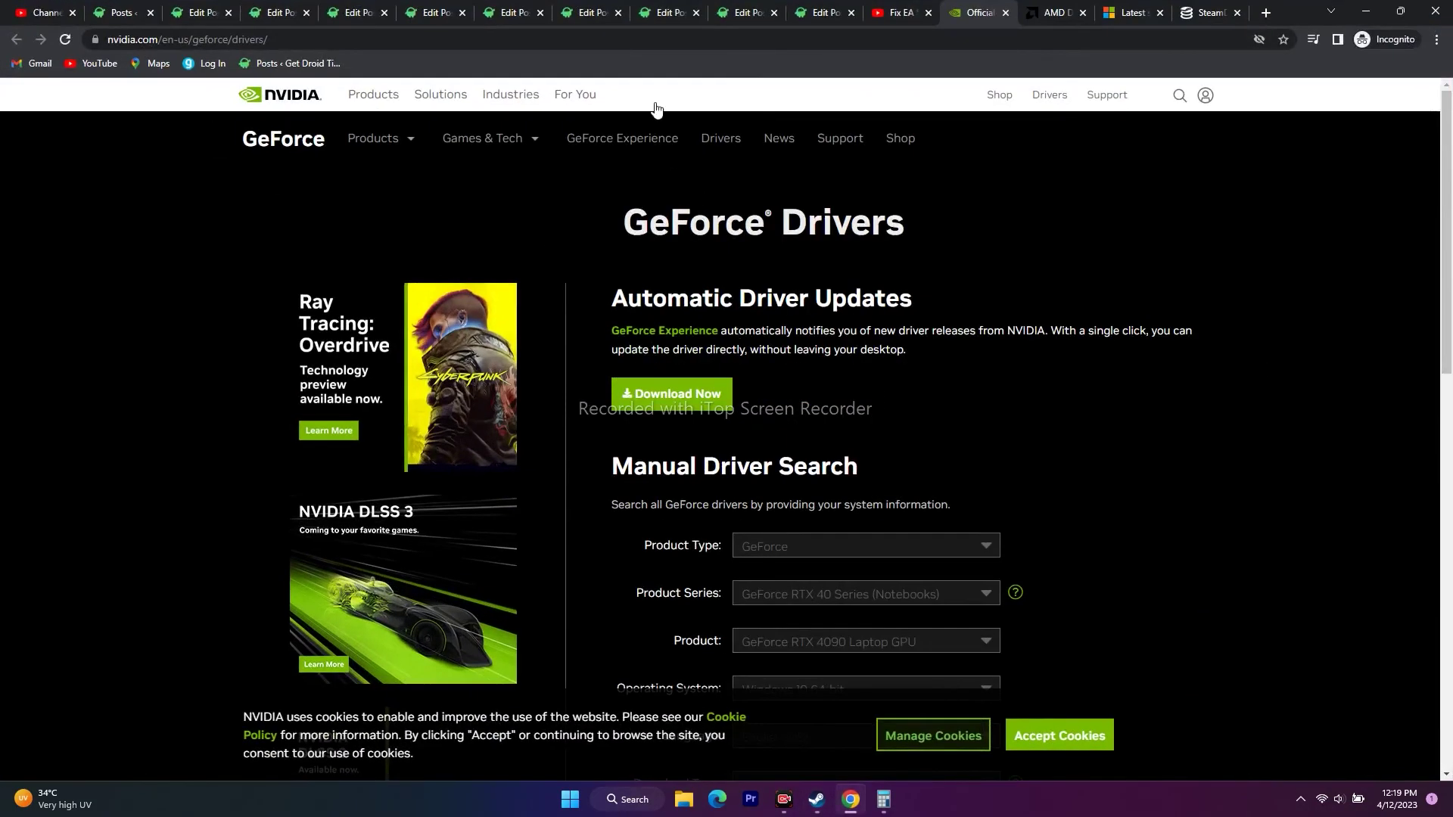
click(1031, 9)
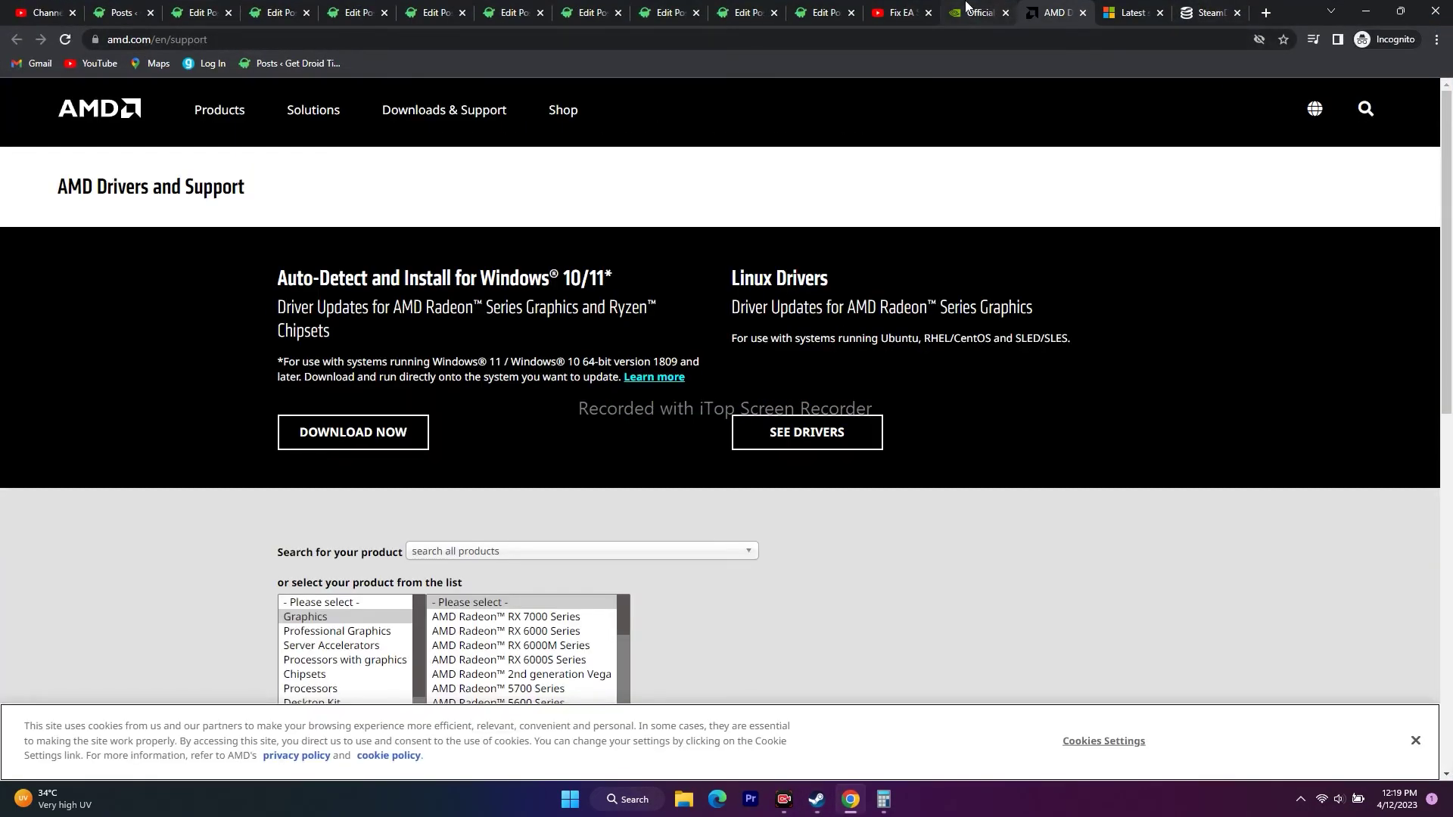
click(965, 11)
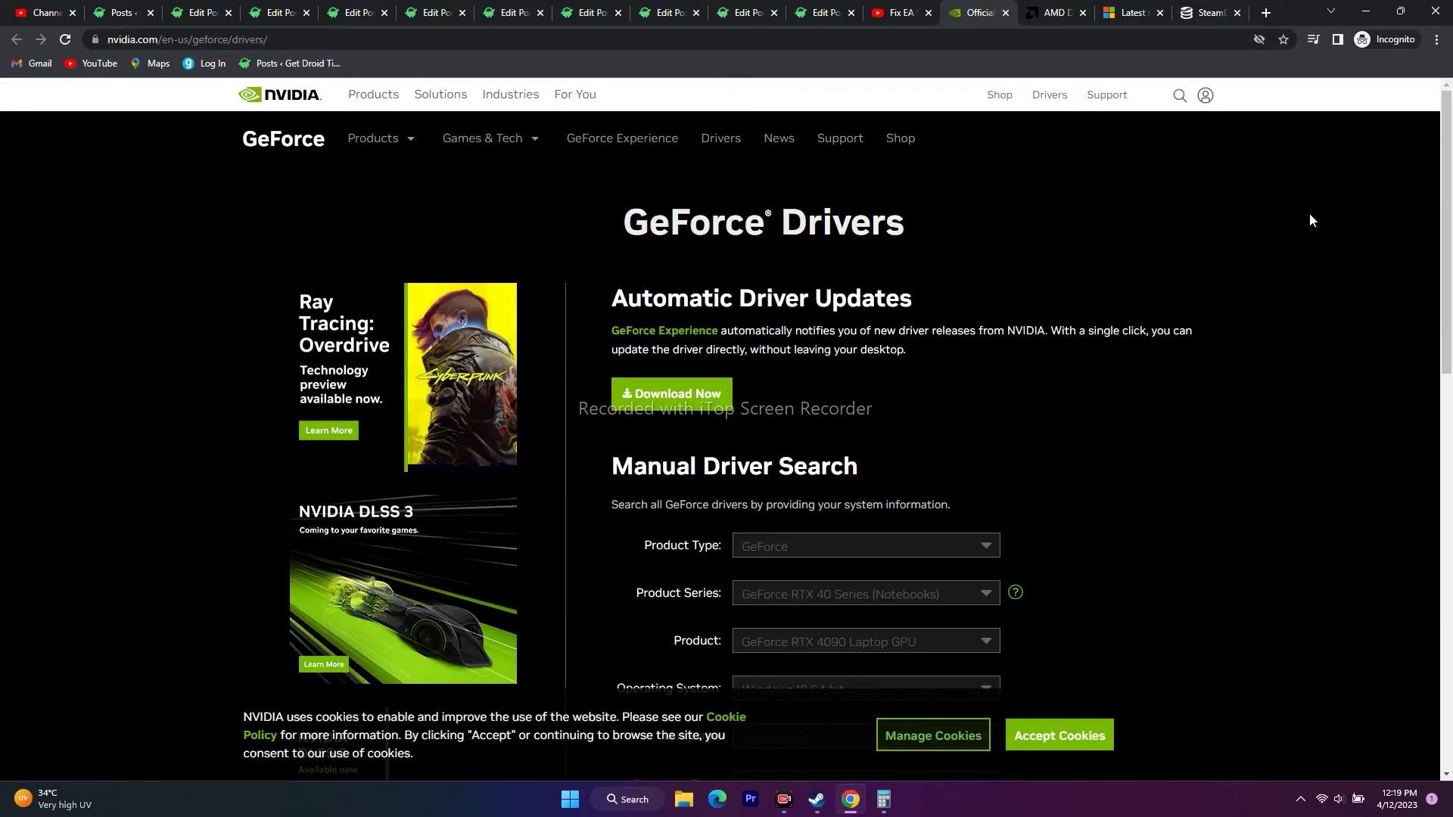
Step: Search for drivers for the GeForce RTX 4090 Laptop GPU, RTX 40 Series (Notebooks), with the operating system set to Windows 11
scroll(1370, 224, down, 4)
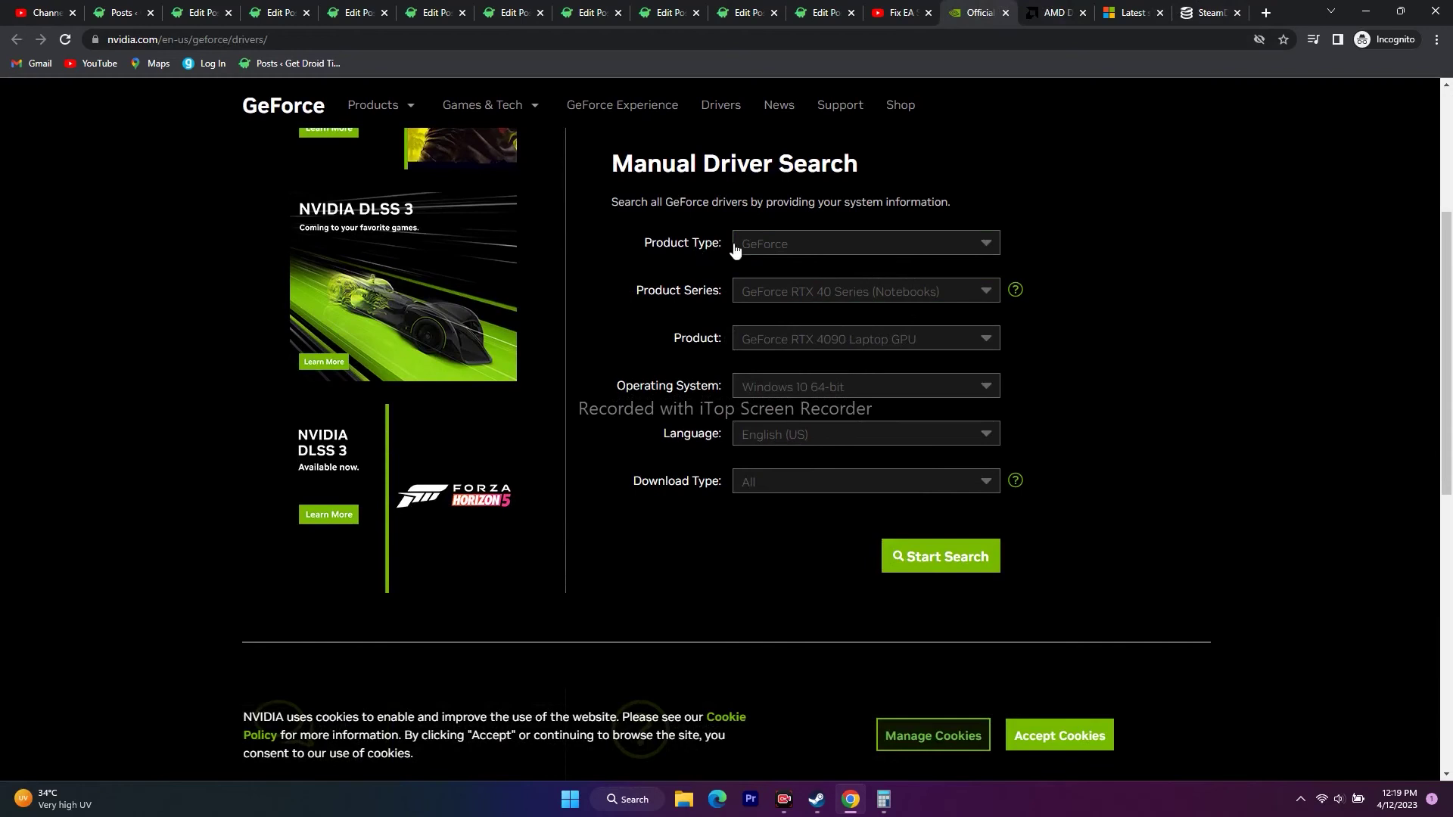
click(781, 250)
click(728, 287)
click(802, 292)
click(729, 319)
click(764, 340)
click(762, 335)
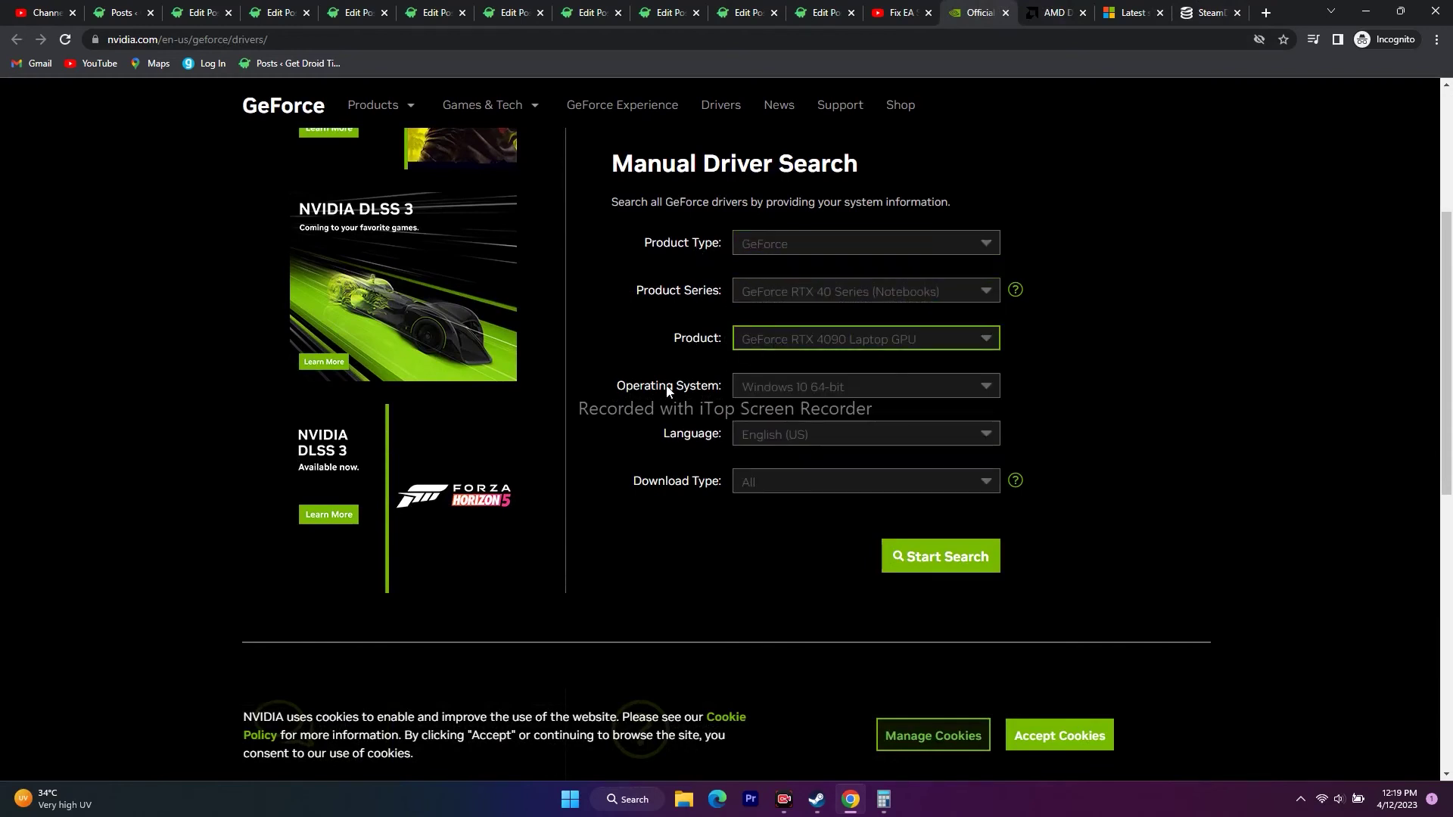
click(780, 397)
click(779, 436)
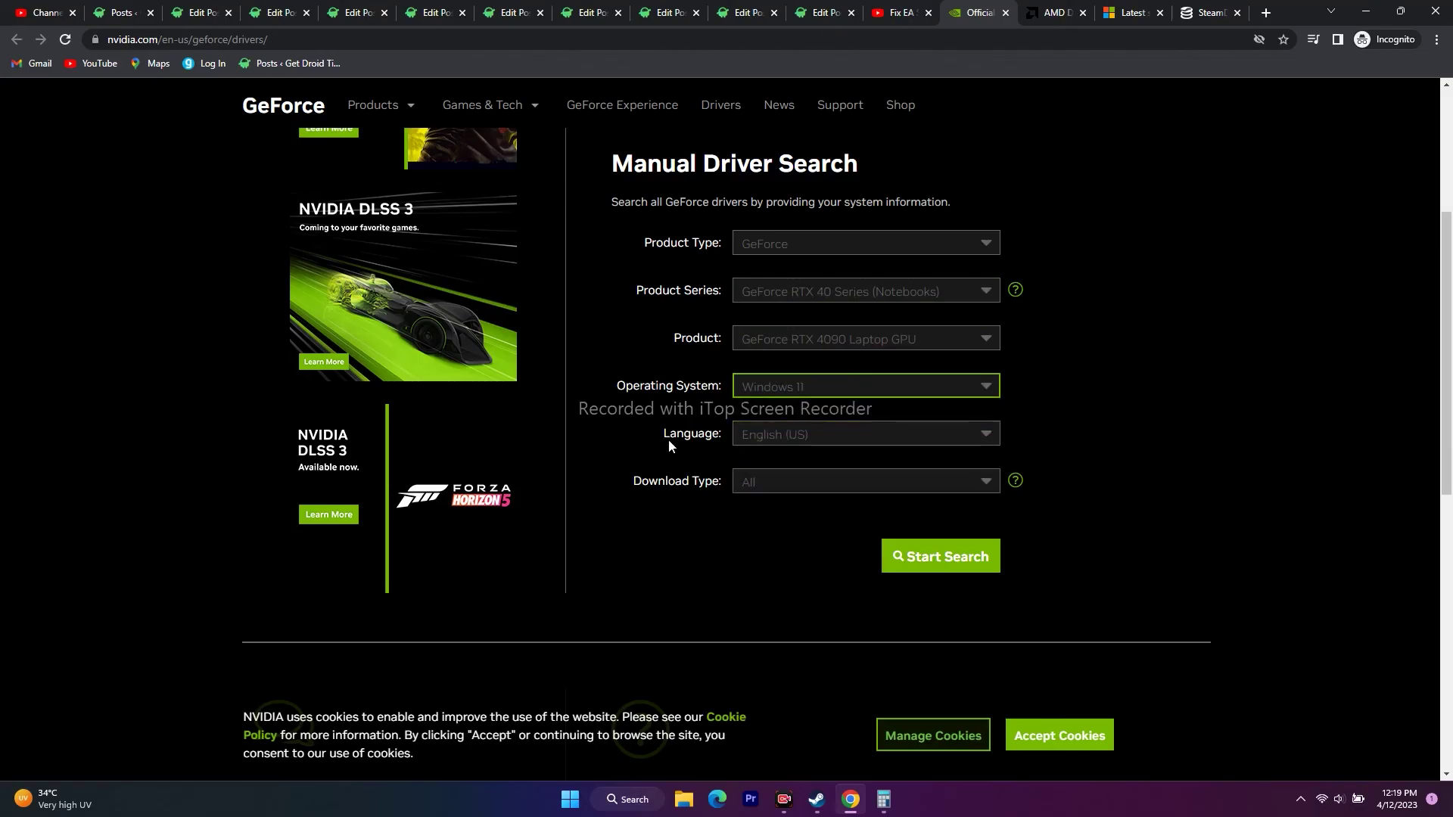
click(911, 569)
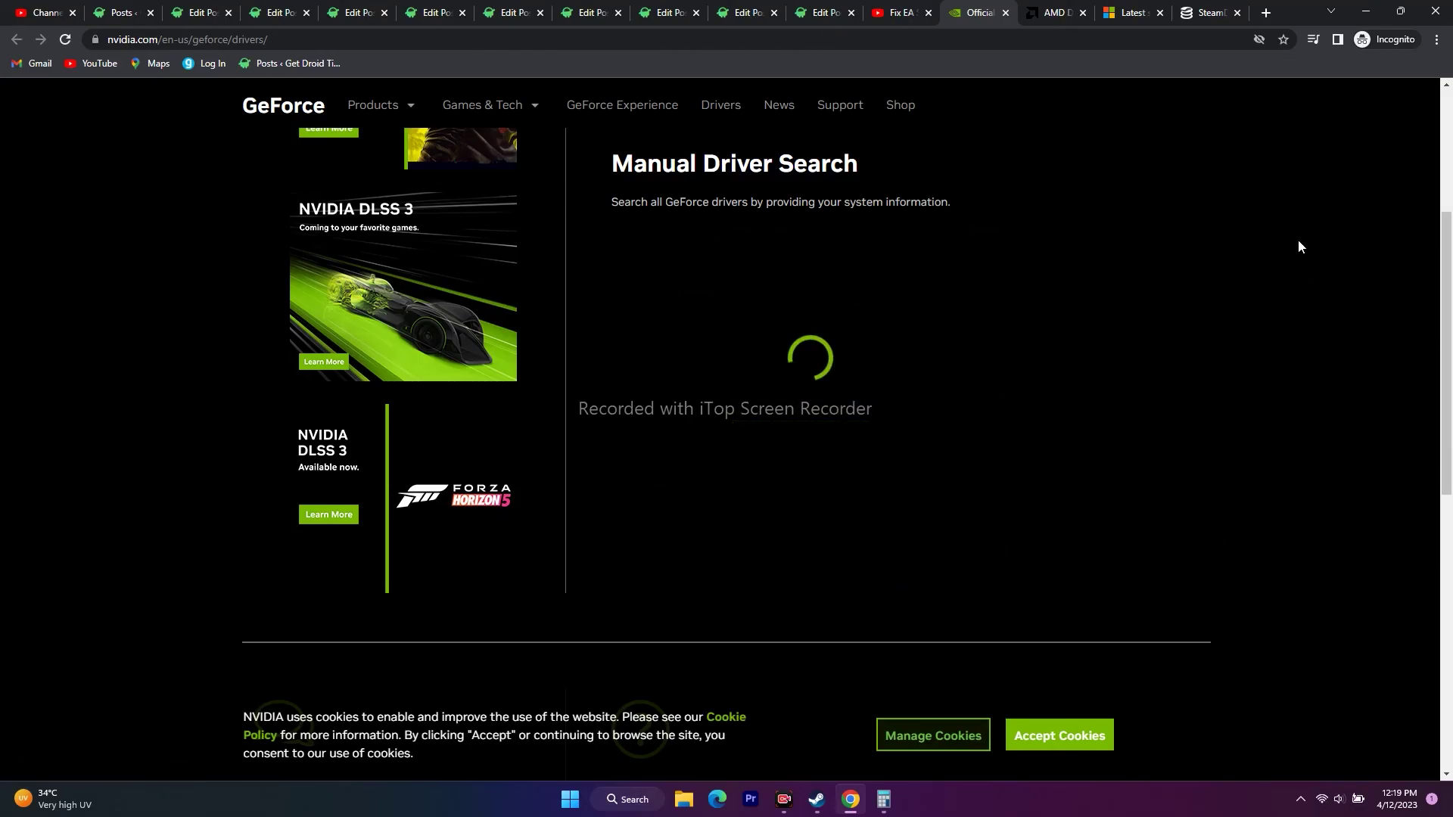
scroll(1293, 202, down, 6)
scroll(1293, 201, up, 9)
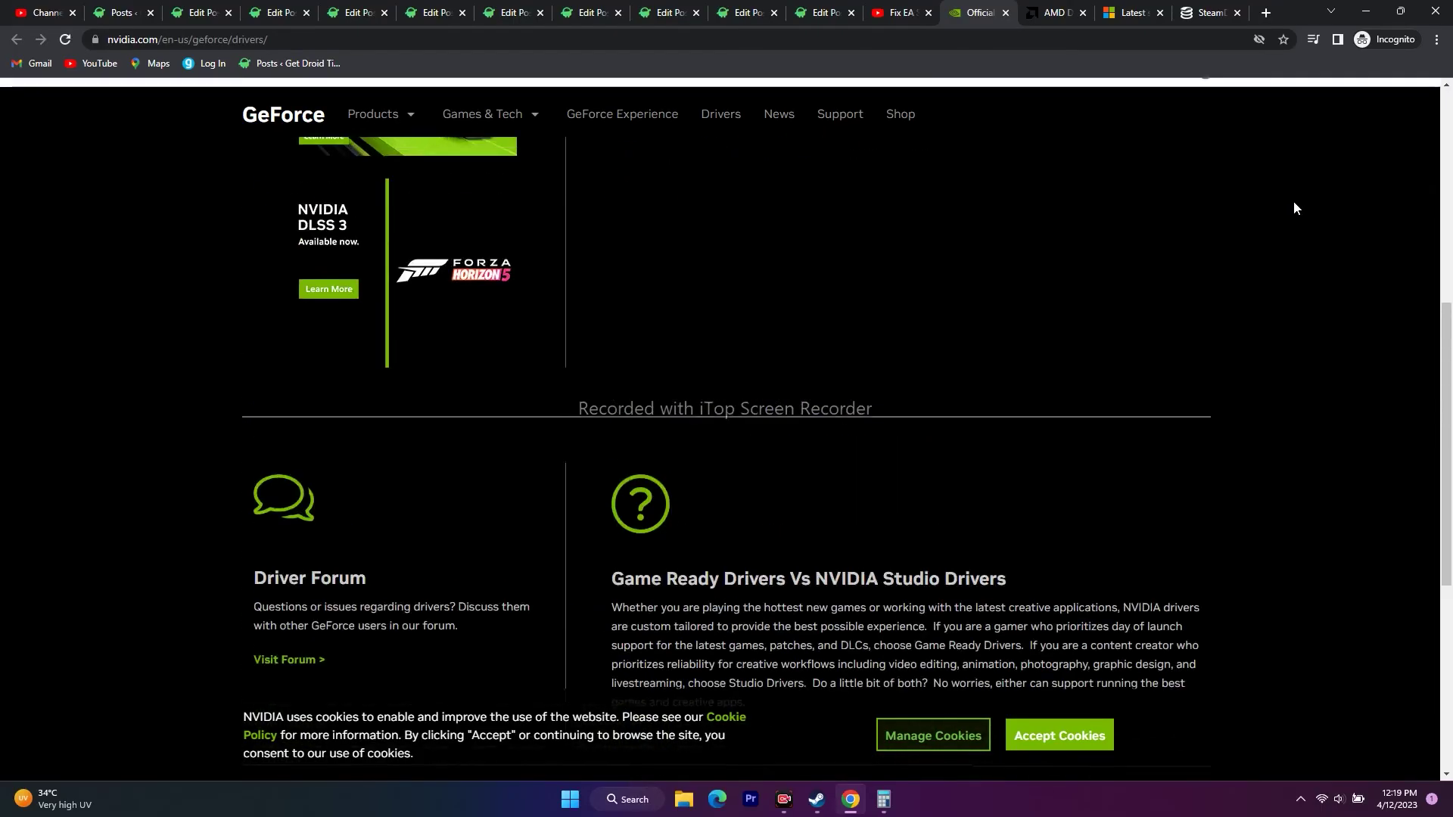
scroll(1293, 201, down, 5)
scroll(1119, 321, up, 7)
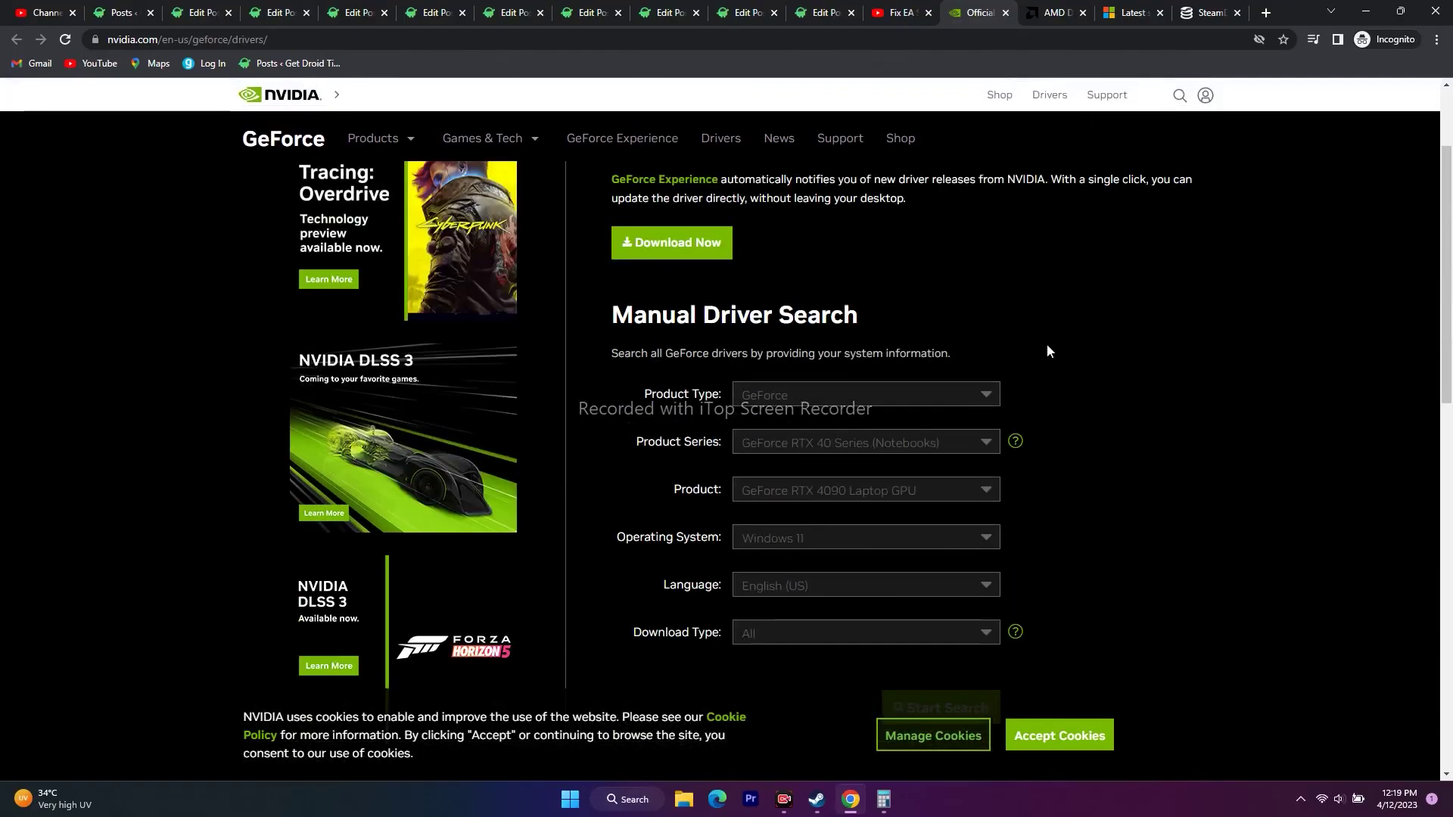
scroll(918, 351, down, 2)
Step: Change the product series to GeForce RTX 40 Series and search drivers for the NVIDIA GeForce RTX 4090 on Windows 10 64-bit
click(810, 342)
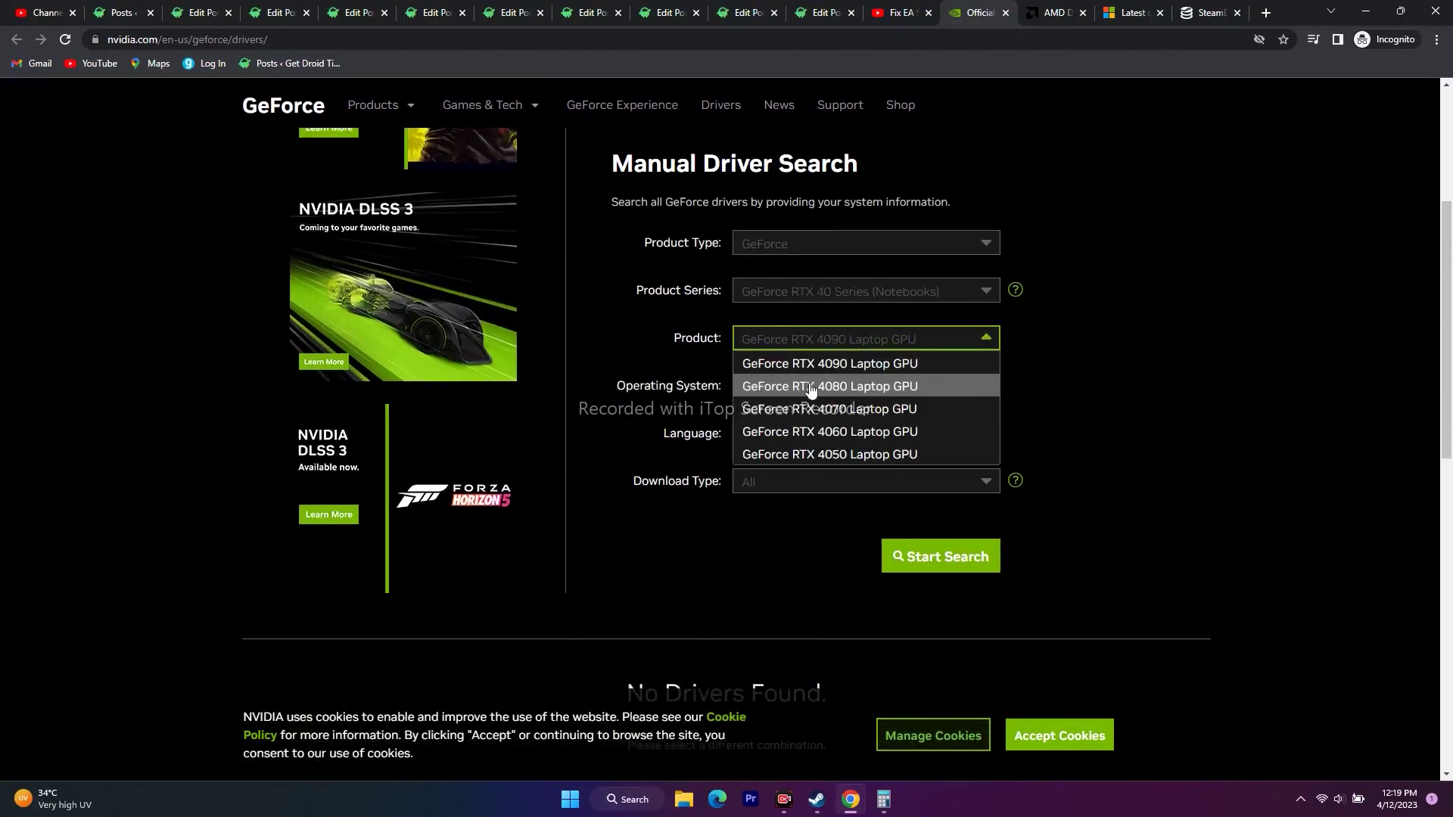
click(820, 297)
click(821, 295)
click(845, 351)
scroll(1206, 357, down, 1)
scroll(1226, 333, up, 2)
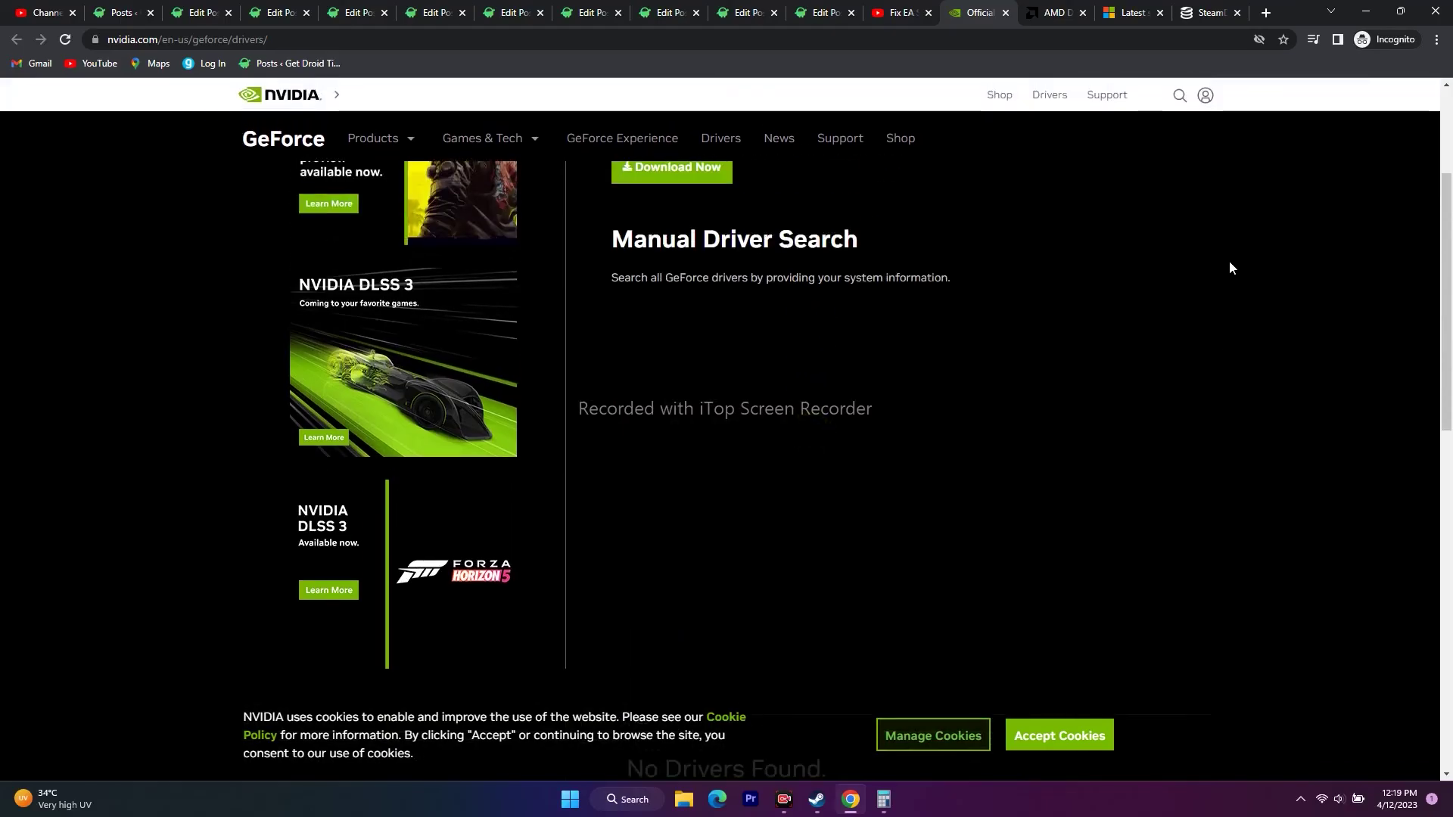
scroll(1226, 258, down, 2)
click(945, 477)
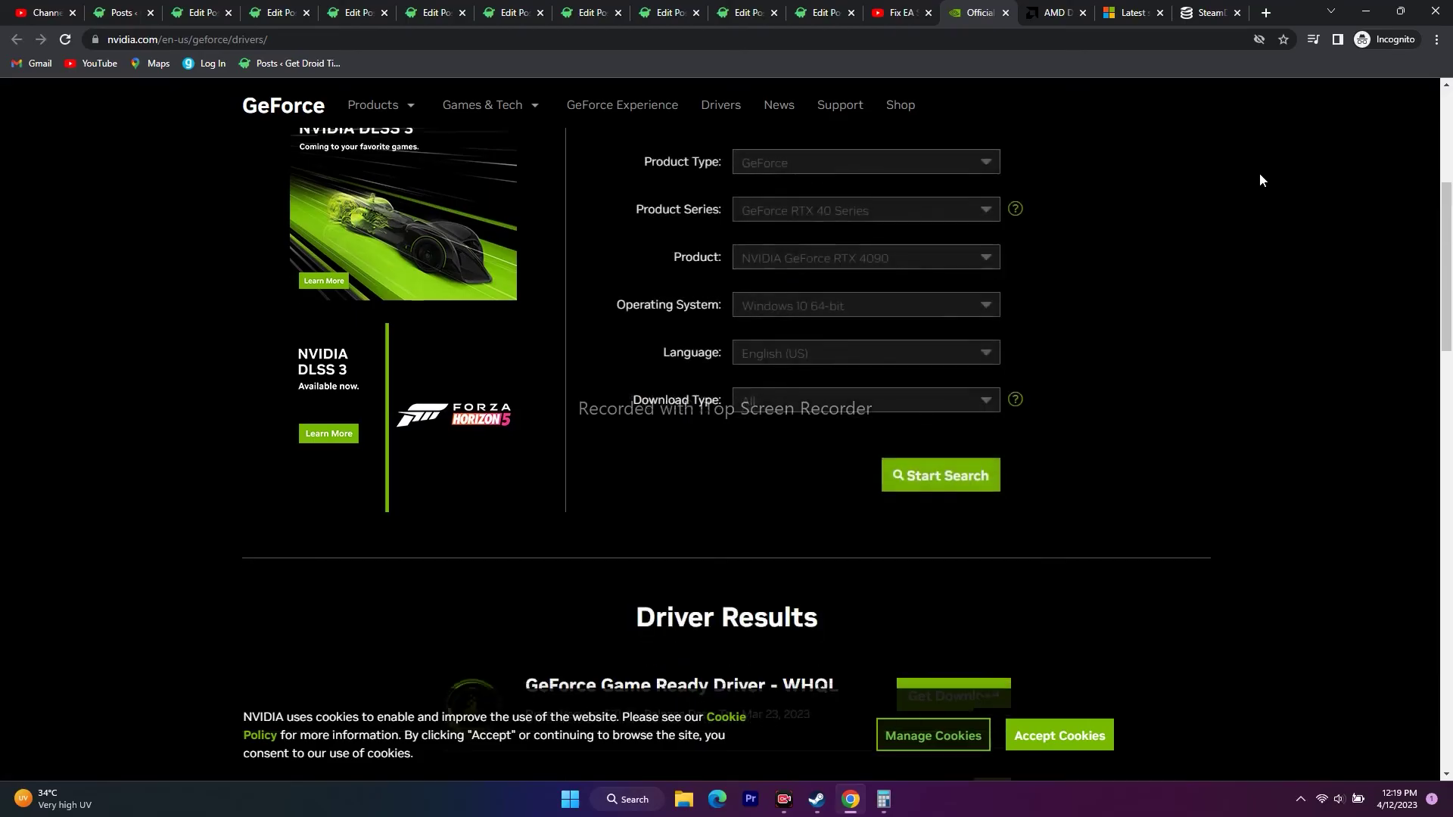
Step: Examine the newest GeForce Game Ready Driver entry in the driver results, including its version and release date
scroll(1259, 172, down, 5)
mouse_move(527, 312)
mouse_down()
mouse_move(839, 314)
mouse_move(524, 304)
mouse_up()
click(846, 319)
click(812, 339)
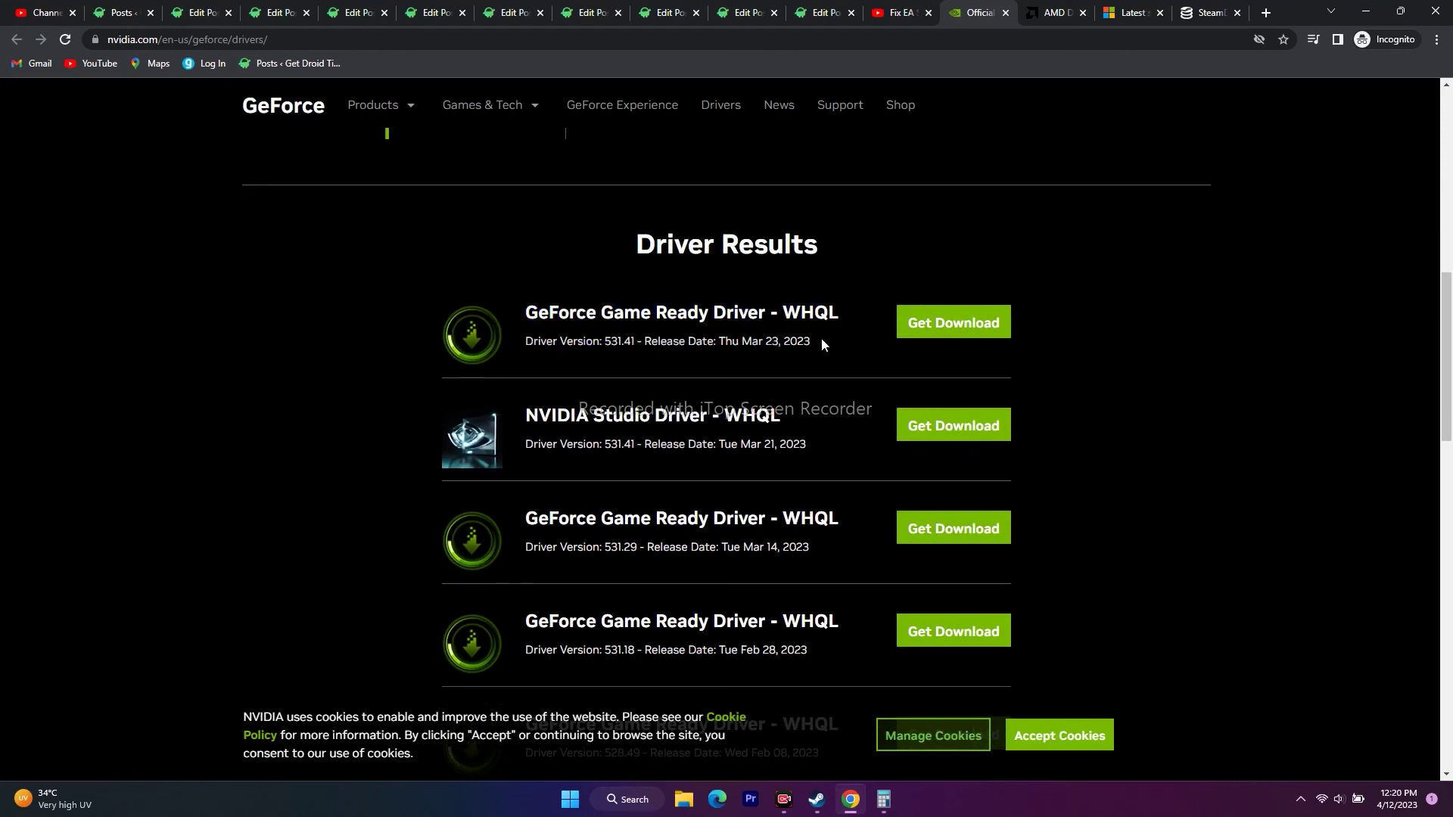
drag(766, 342, 524, 306)
click(623, 345)
Step: Open AMD's driver page for the AMD Radeon RX 6800 from the RX 6000 and RX 6800 graphics series
click(1055, 12)
scroll(297, 397, down, 3)
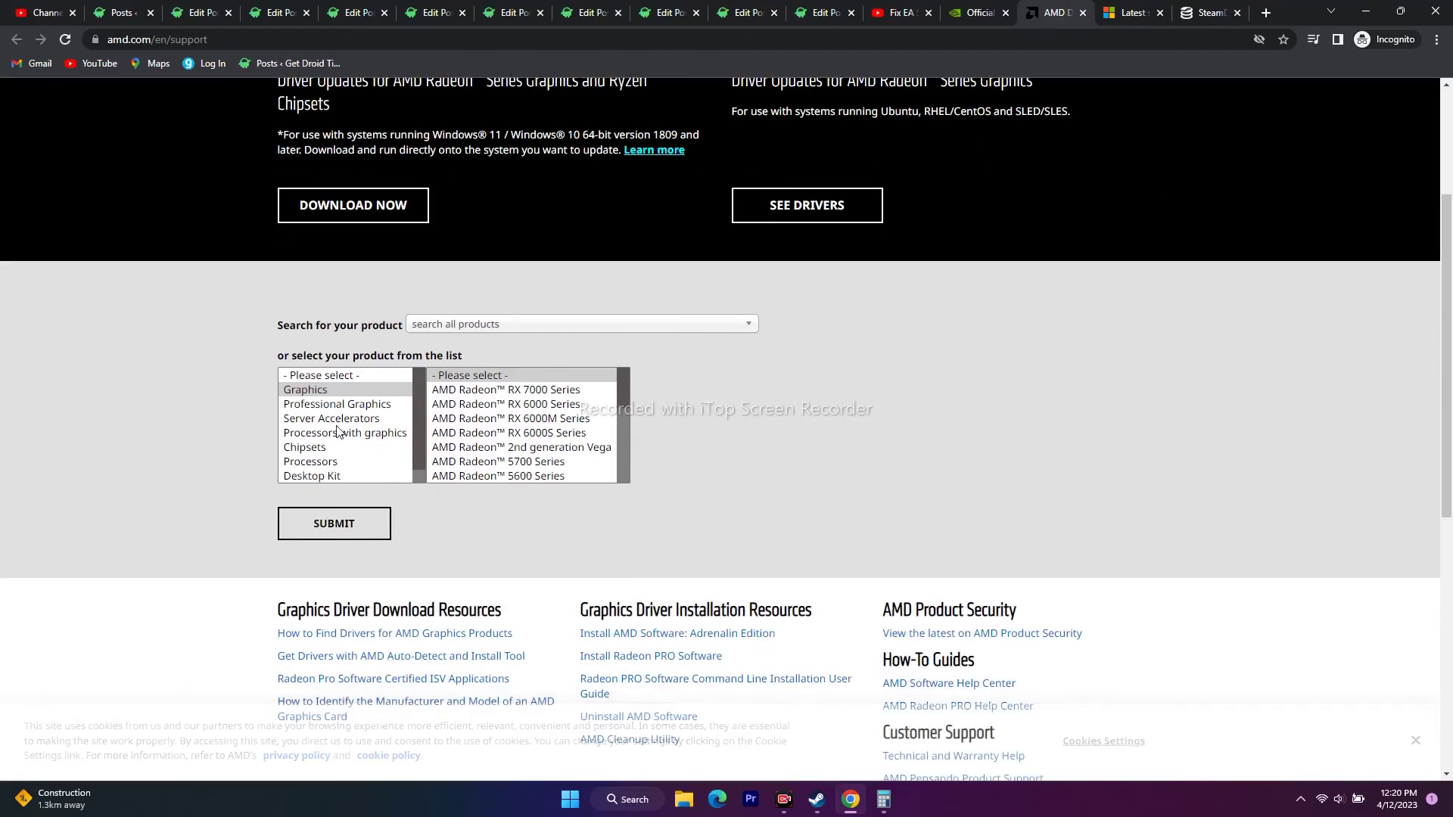
click(449, 406)
click(709, 405)
click(872, 406)
click(387, 515)
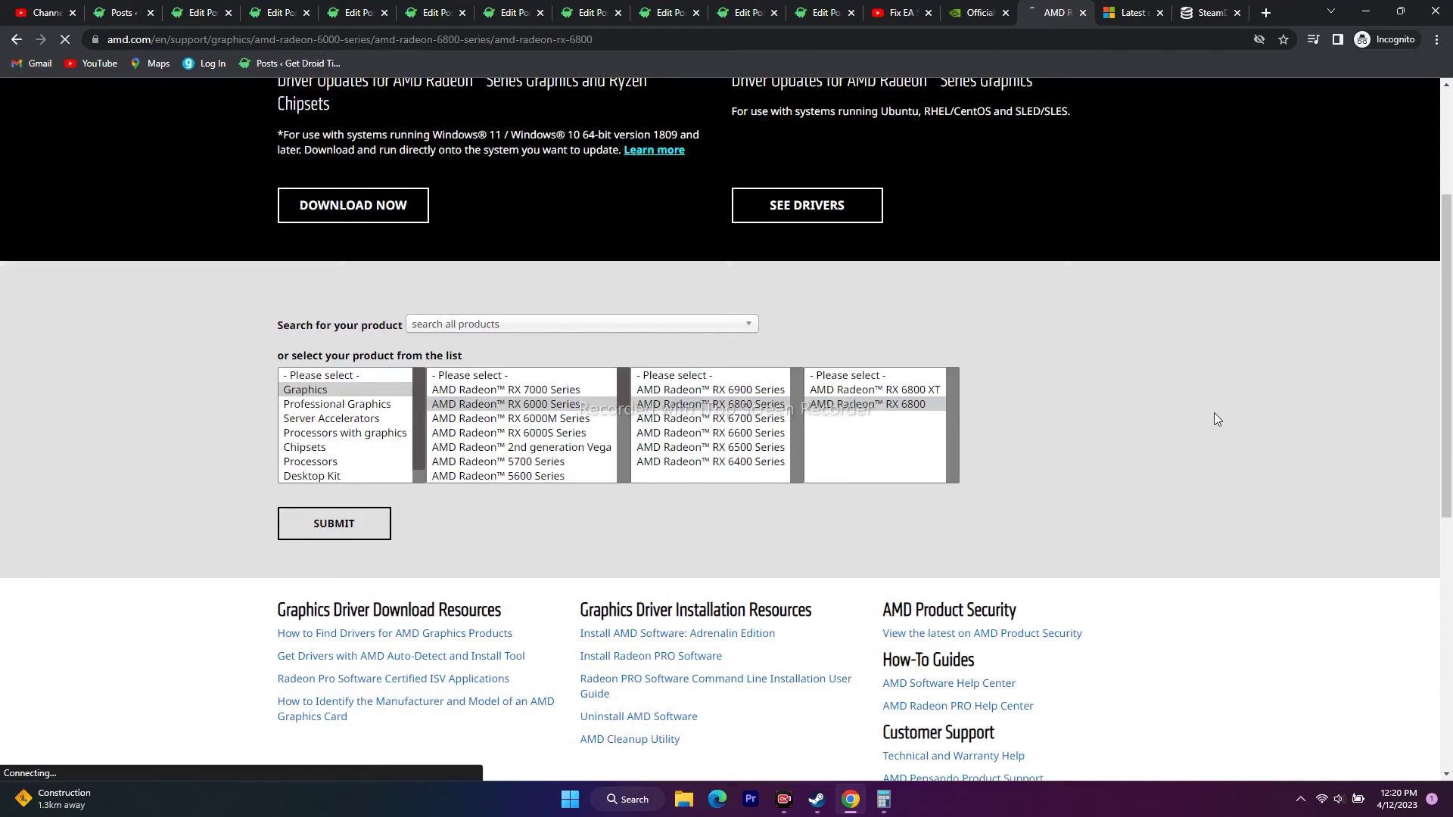
scroll(383, 480, down, 2)
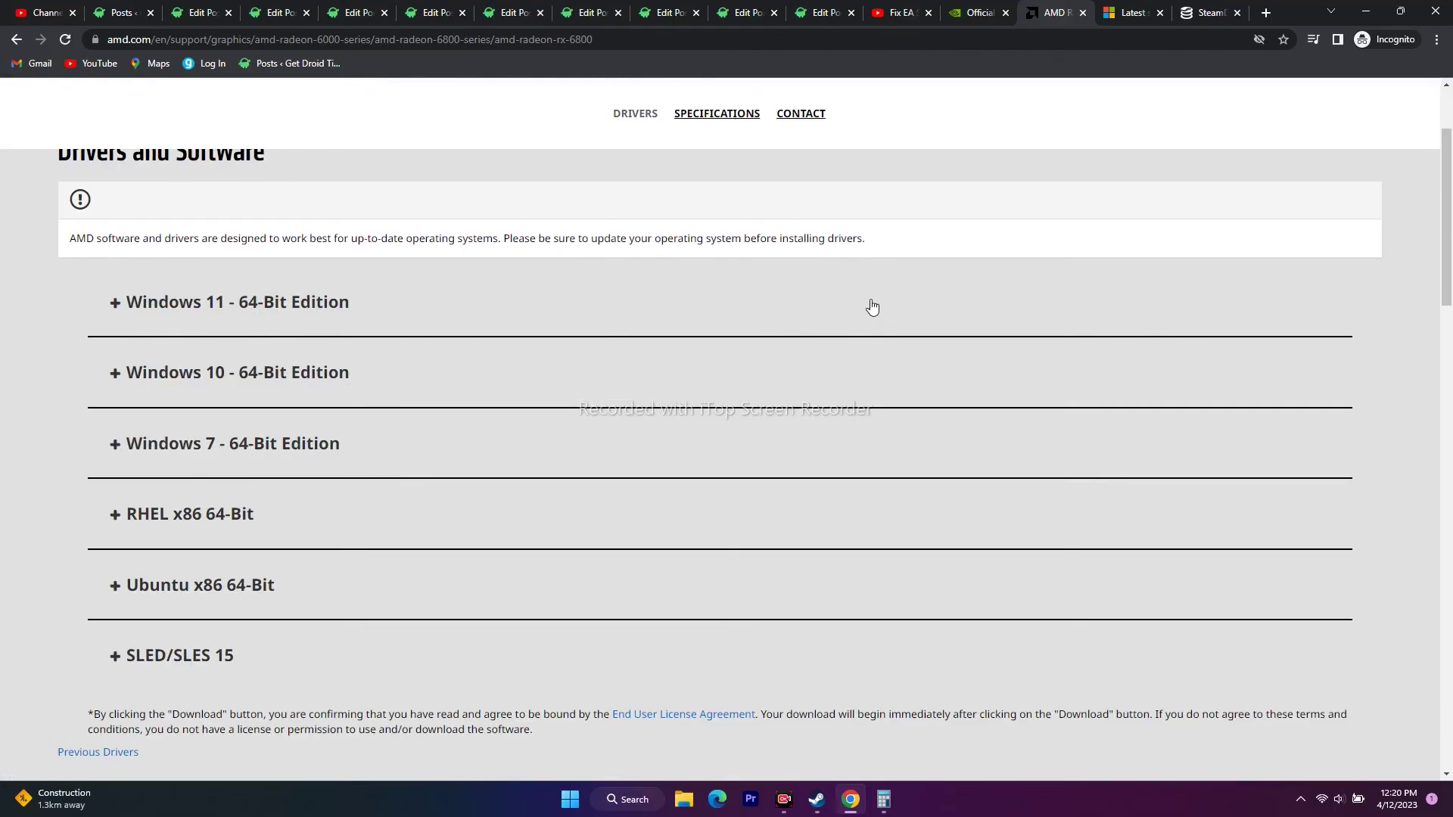
click(988, 12)
click(1060, 12)
click(999, 12)
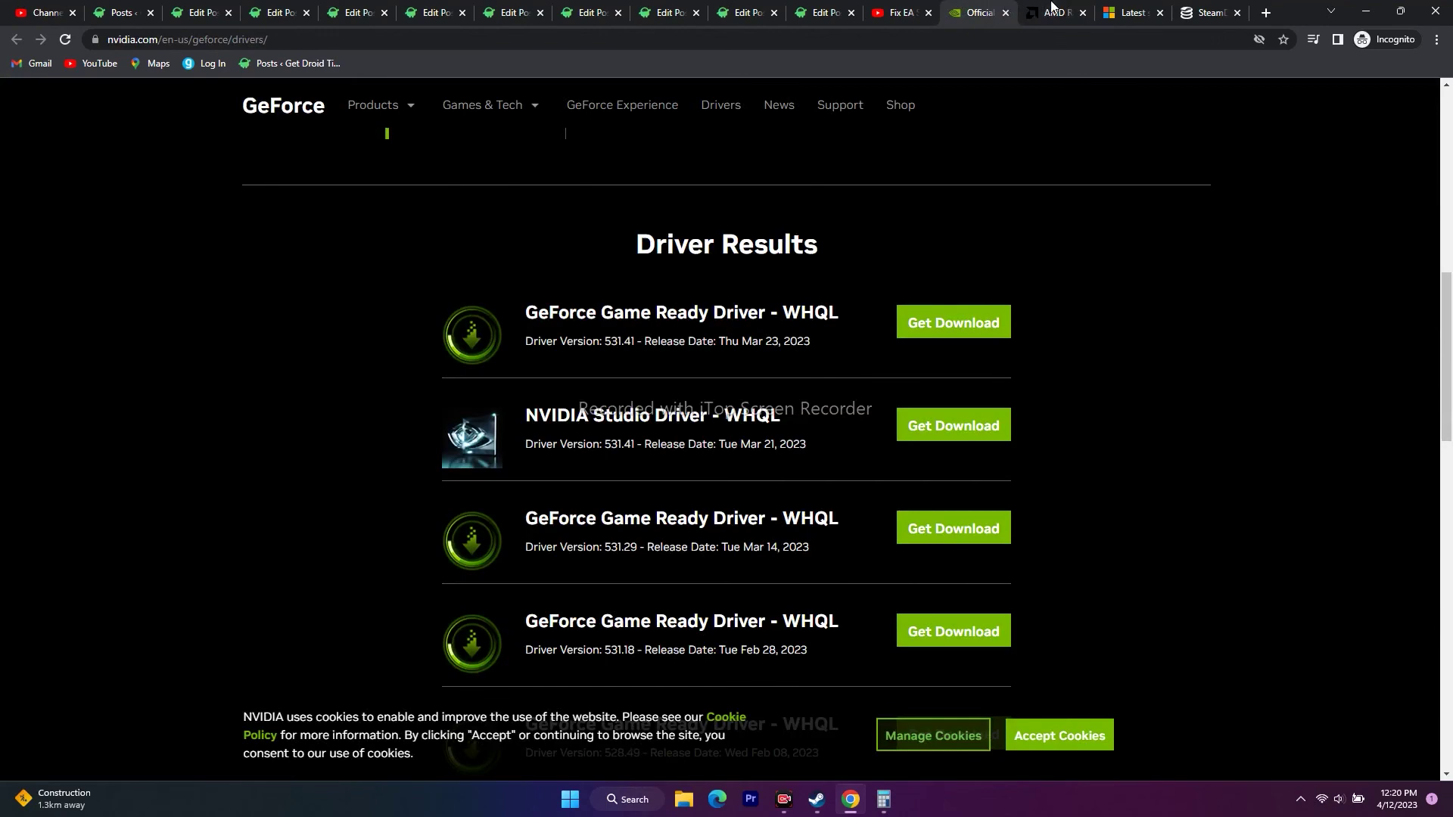
click(1366, 11)
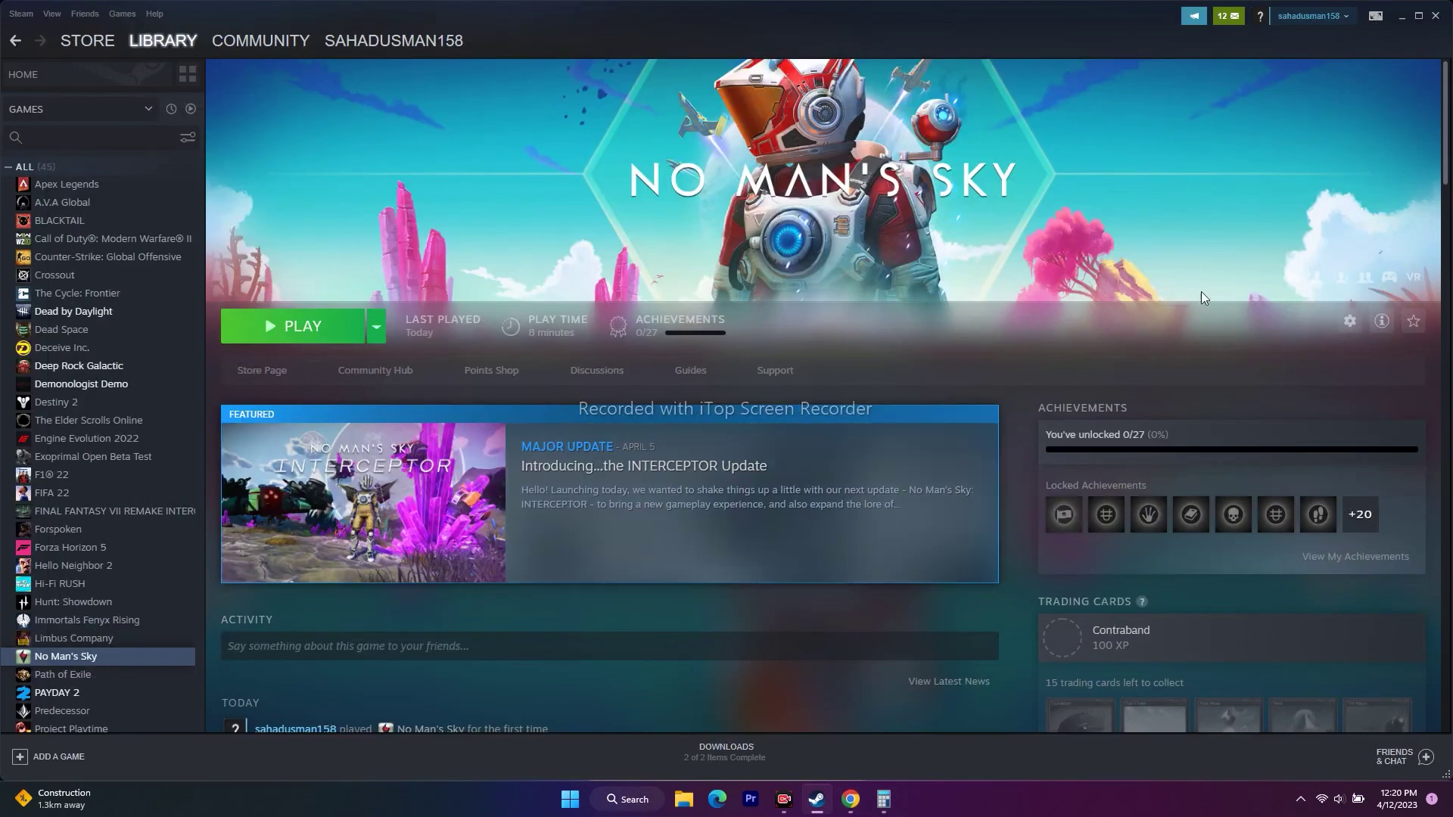
click(851, 799)
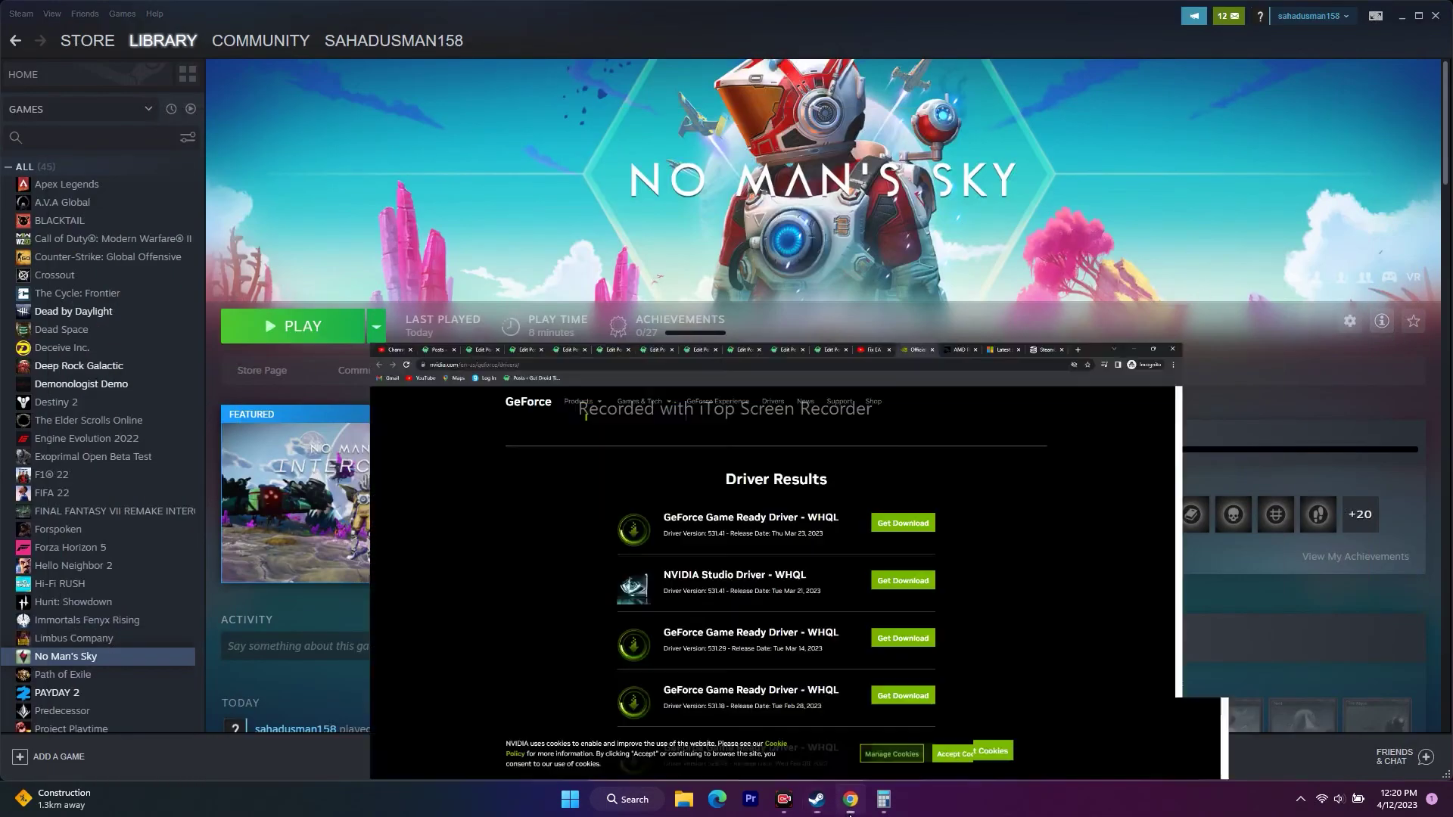
Step: Open the Microsoft Visual C++ Redistributable downloads page and highlight the X64 architecture under Visual Studio 2015, 2017, 2019, and 2022
click(1132, 12)
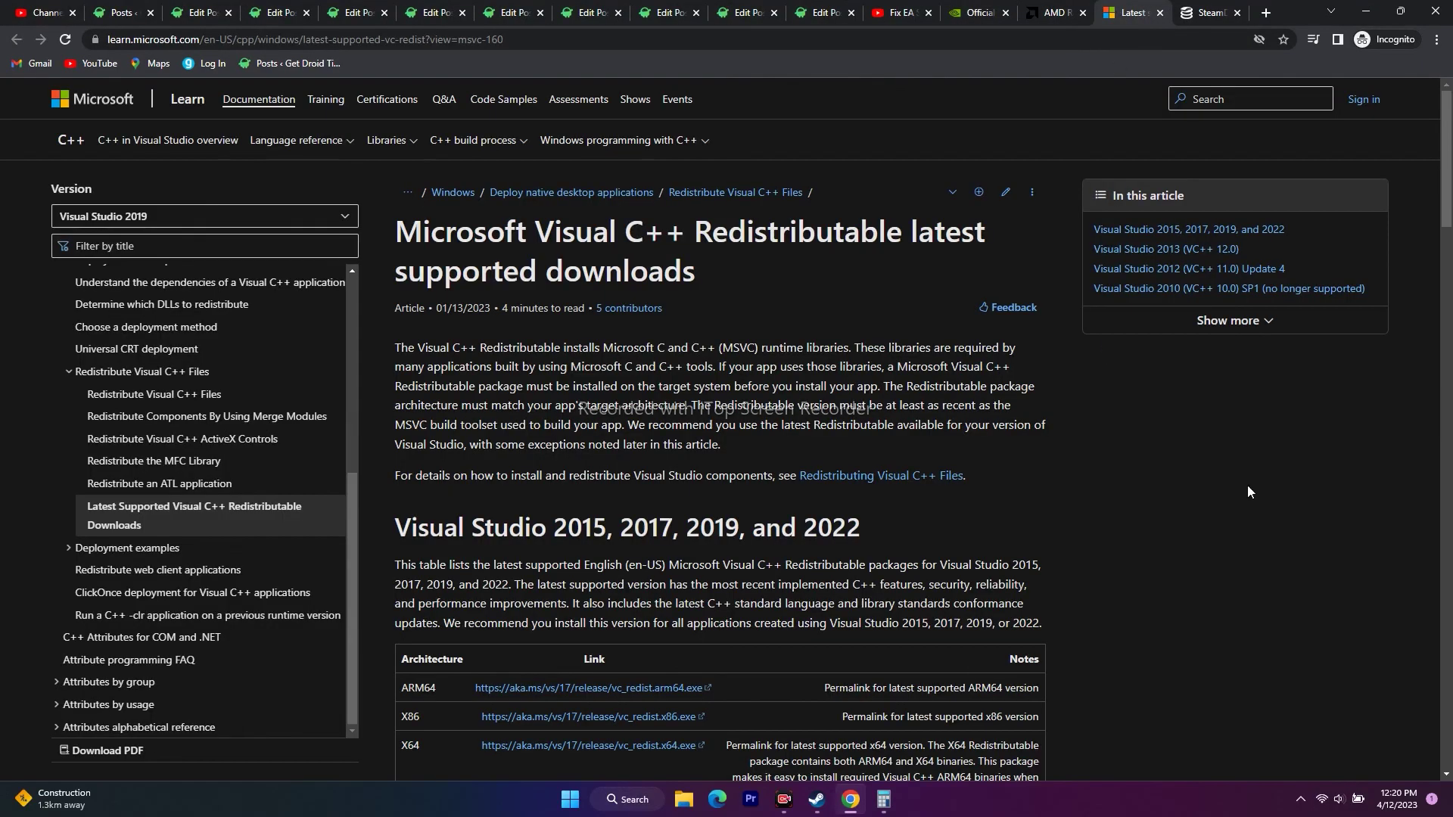
scroll(1296, 423, down, 2)
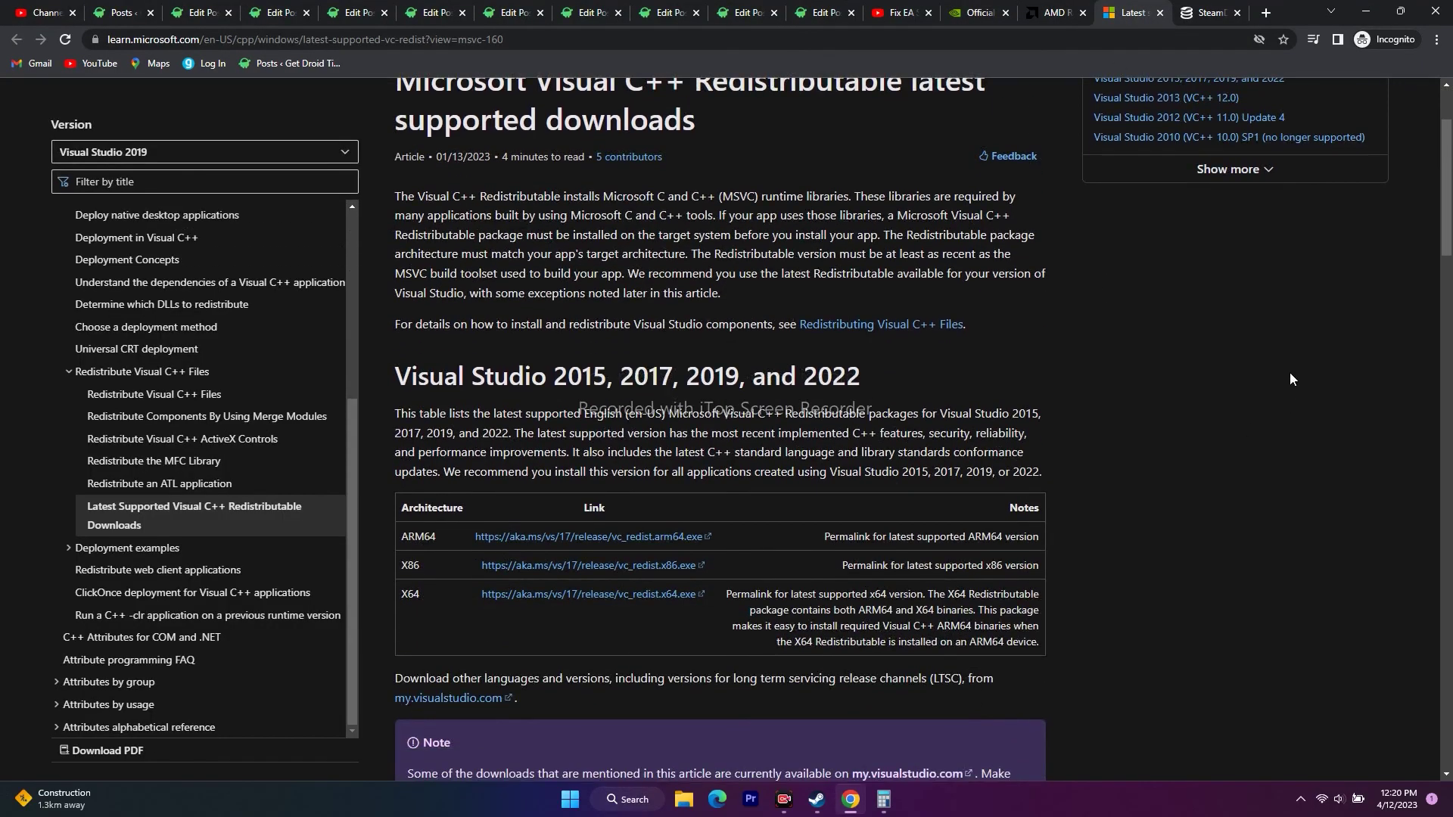
scroll(1289, 372, down, 1)
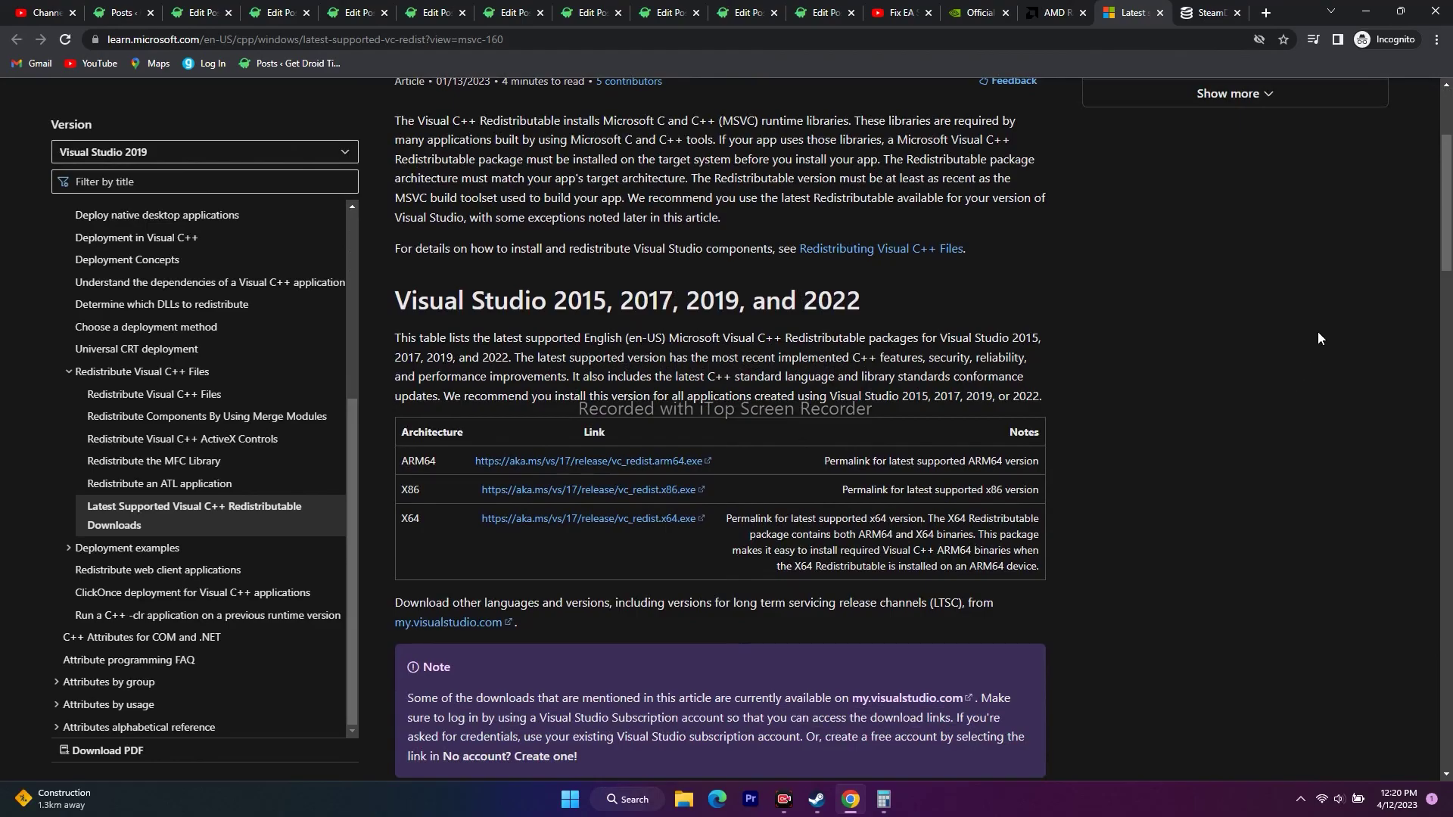
scroll(1247, 384, down, 2)
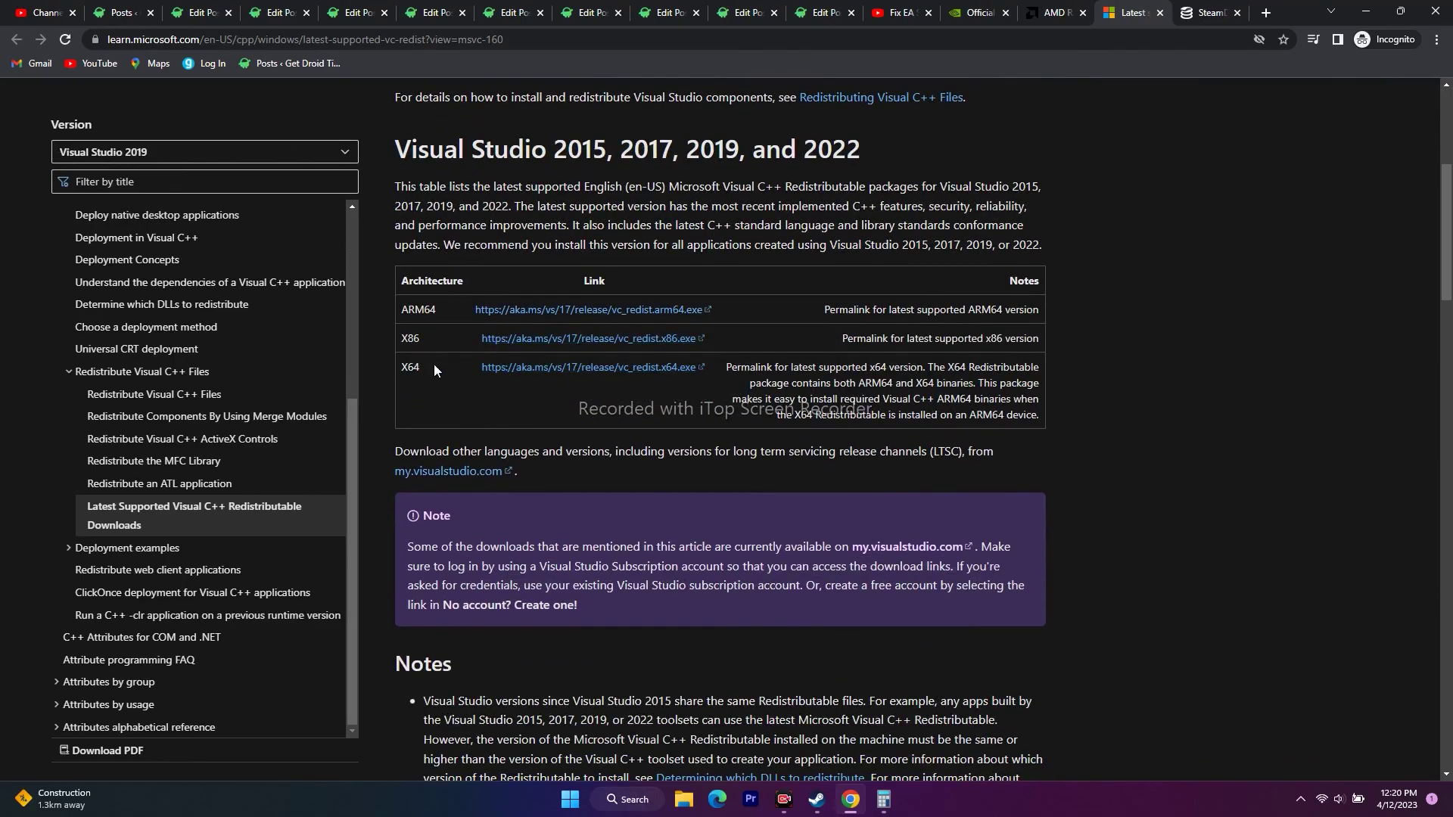
drag(431, 364, 407, 370)
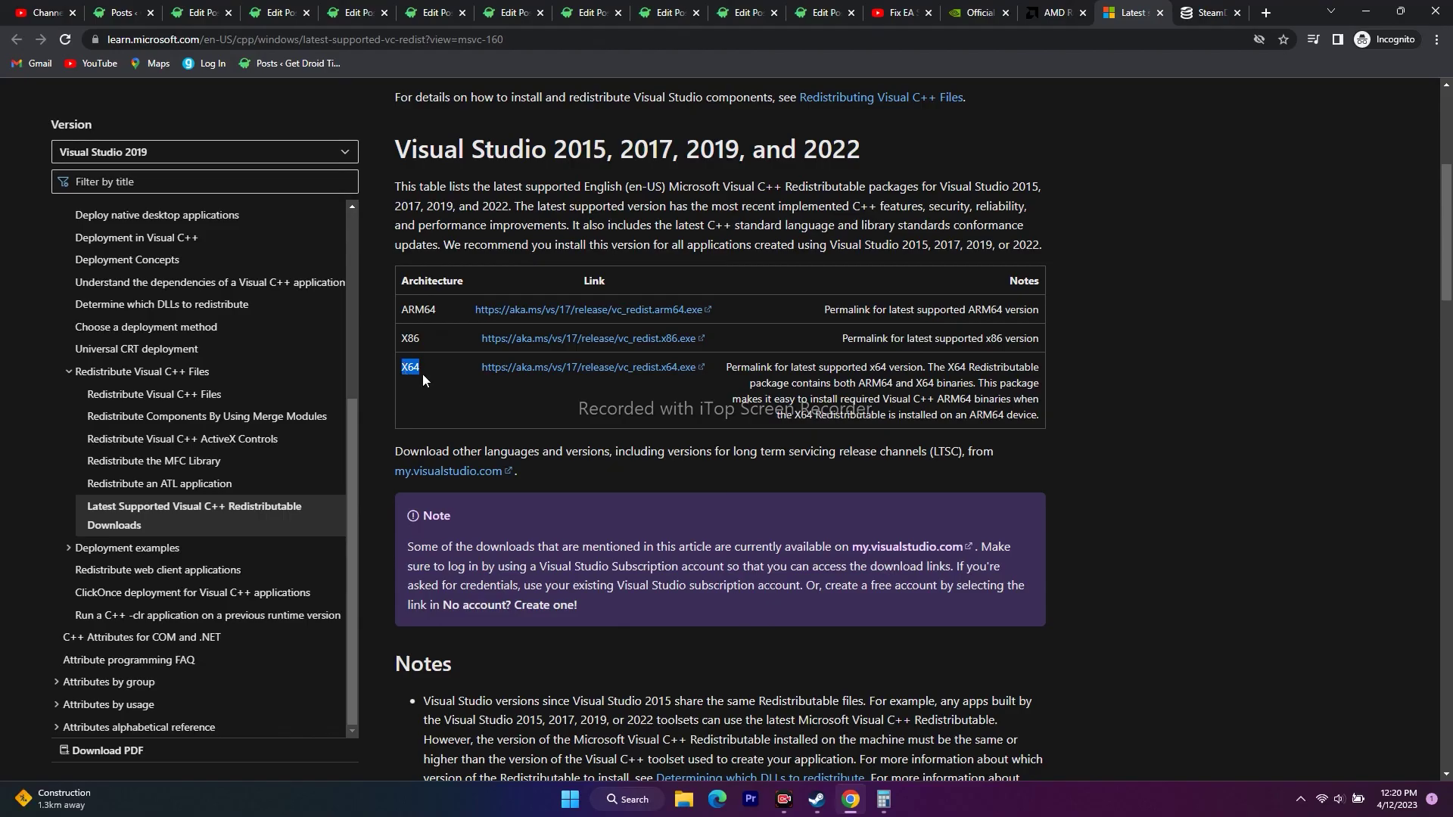